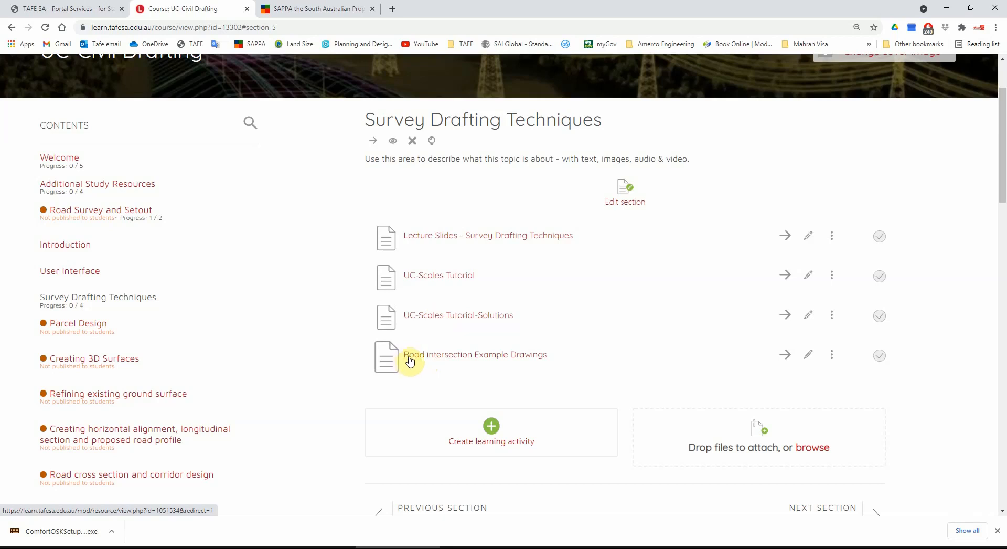
Step: Open the Road Intersection Example Drawings from the course page and view the full alignment plan sheet
left_click(420, 358)
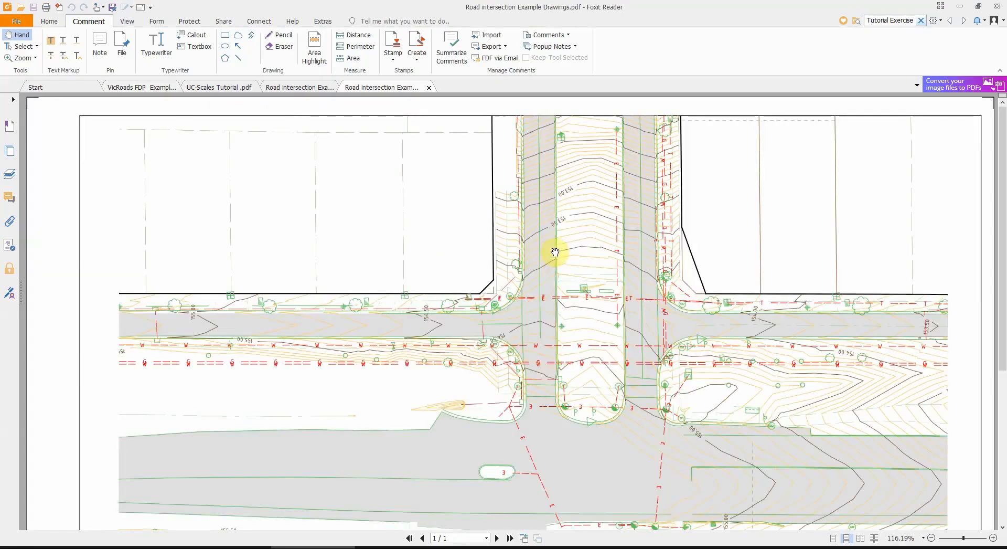
scroll(583, 278, "down", 3)
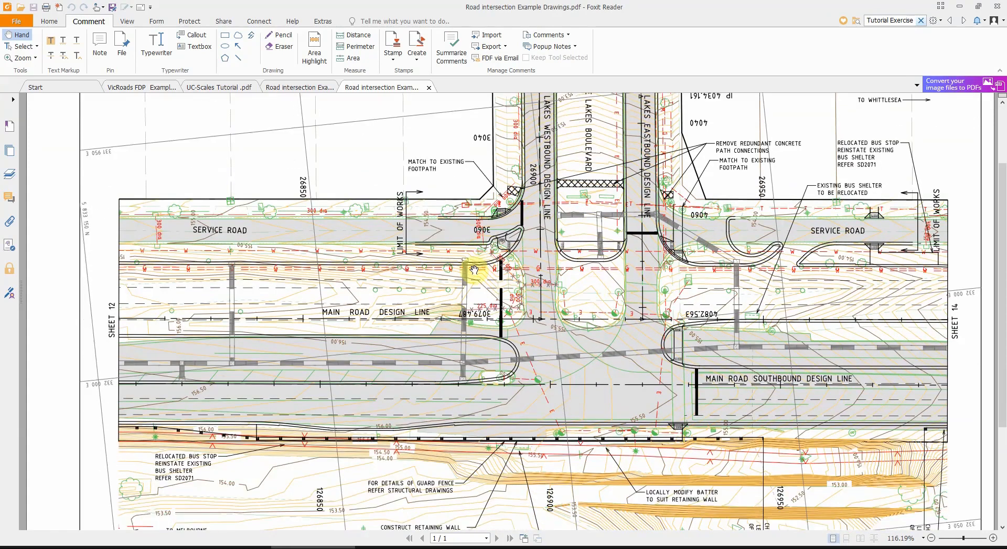
scroll(528, 273, "down", 3, "ctrl")
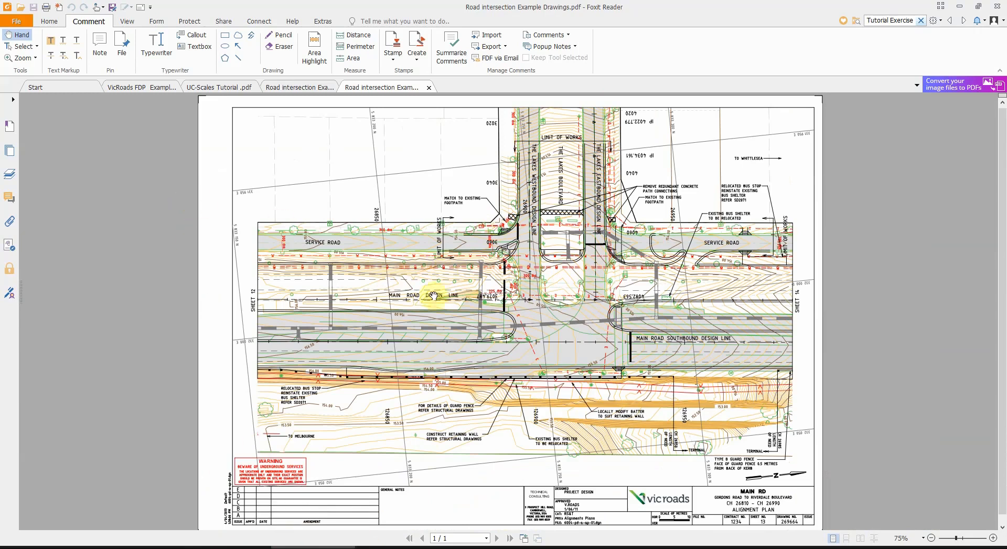
Step: Switch to the VicRoads FDP Example Drawings document and go back to the Main Road Duplication cover sheet
left_click(139, 88)
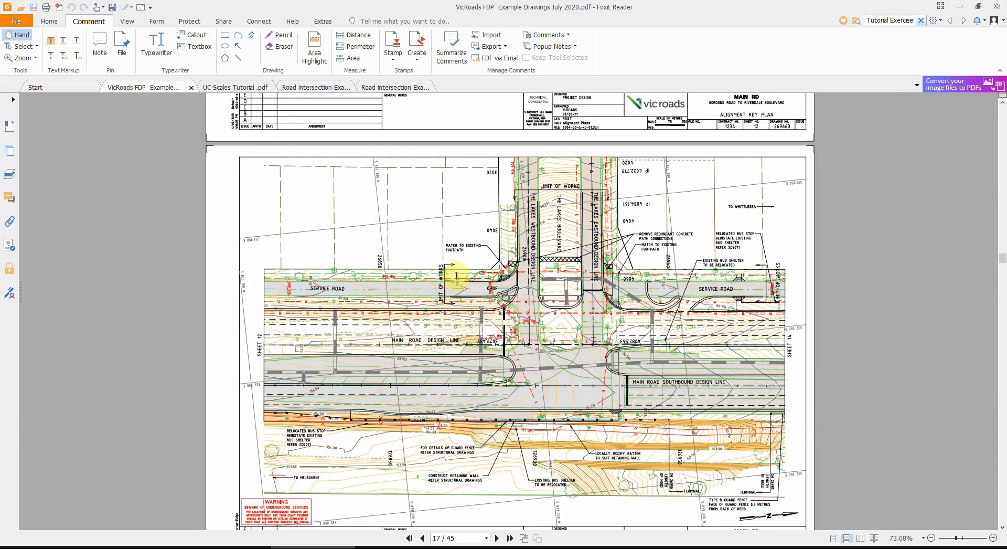
scroll(456, 275, "up", 10)
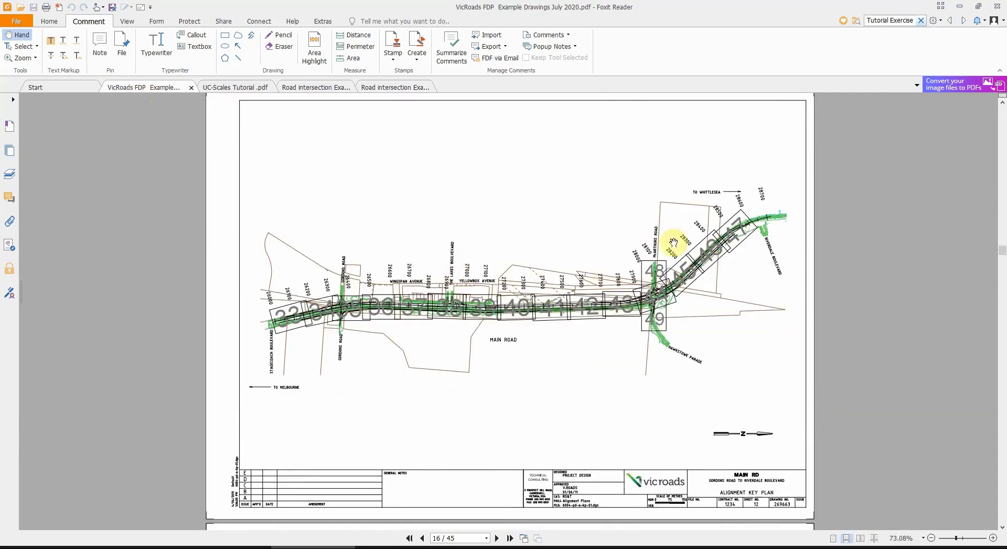
scroll(458, 307, "up", 20)
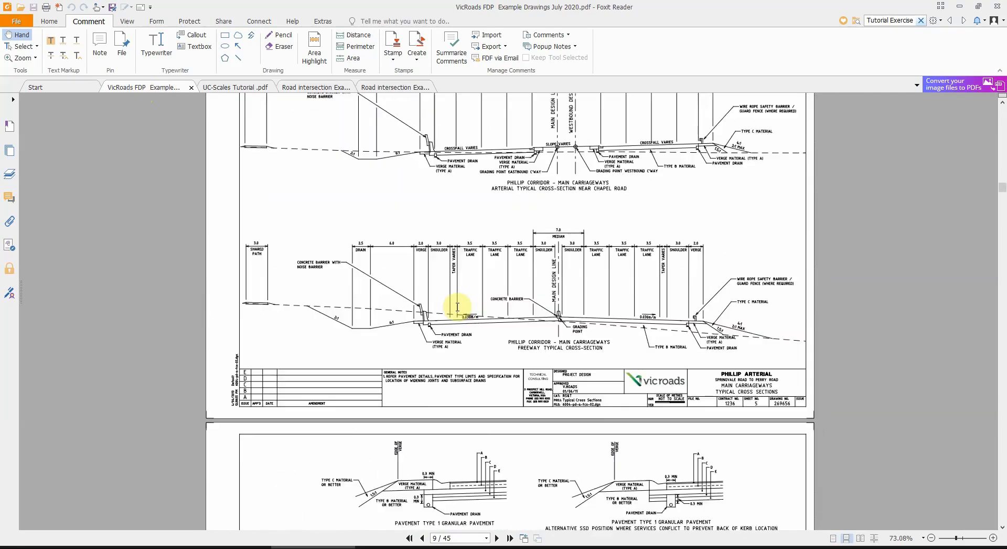
scroll(458, 307, "up", 20)
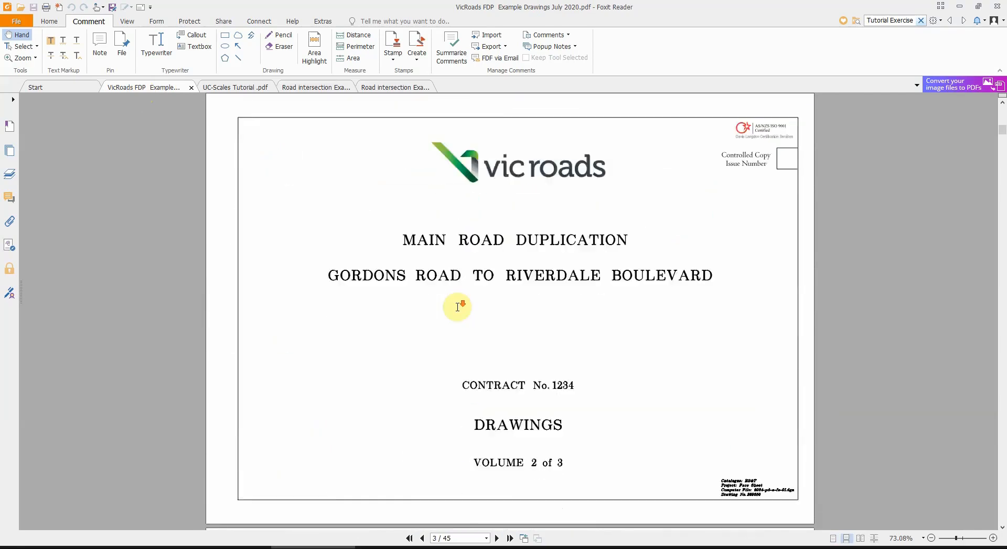
Step: Review the locality plan showing the site of works and the table of contents sheets of the drawing set
scroll(457, 307, "down", 15)
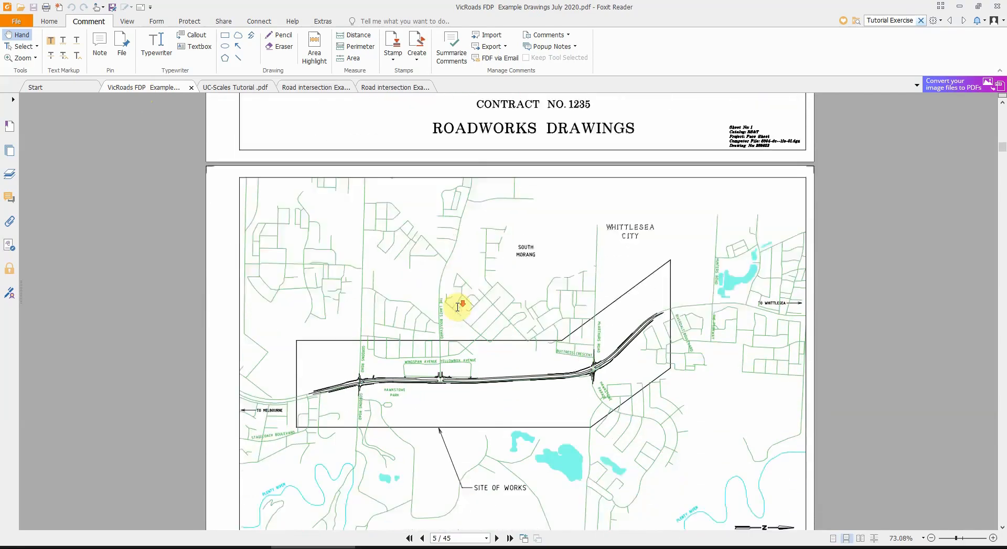
scroll(457, 307, "down", 1)
scroll(320, 330, "down", 1)
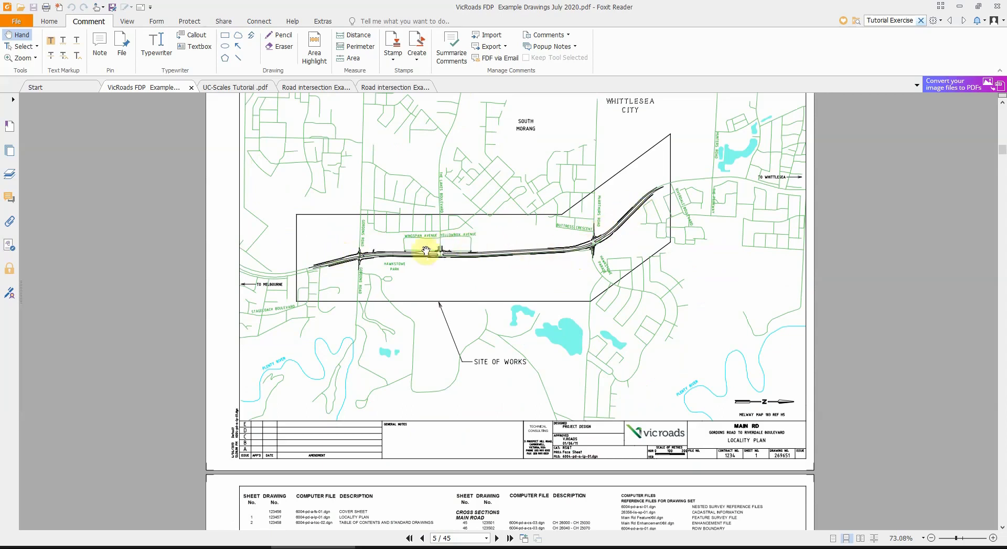
scroll(364, 254, "down", 1)
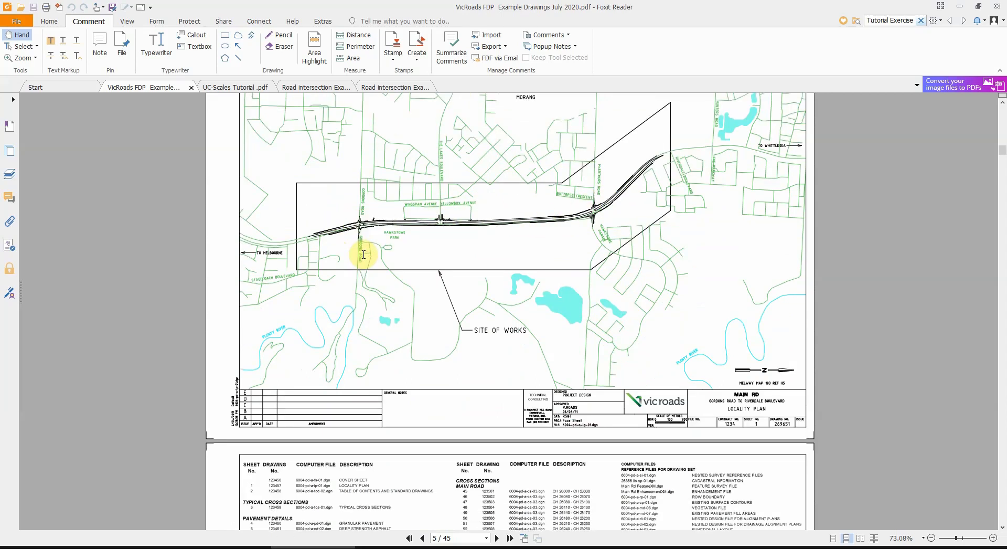
scroll(363, 254, "down", 13)
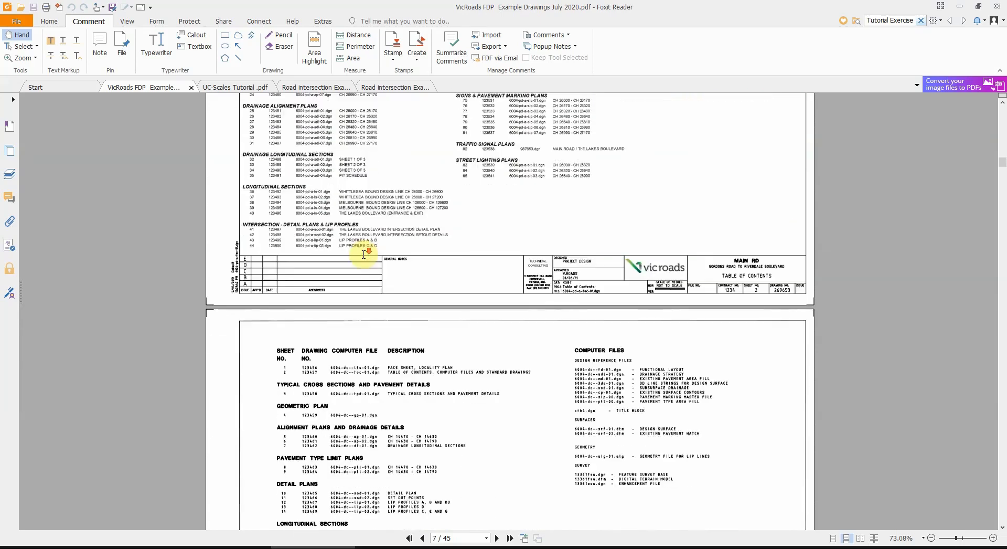
scroll(451, 236, "down", 1)
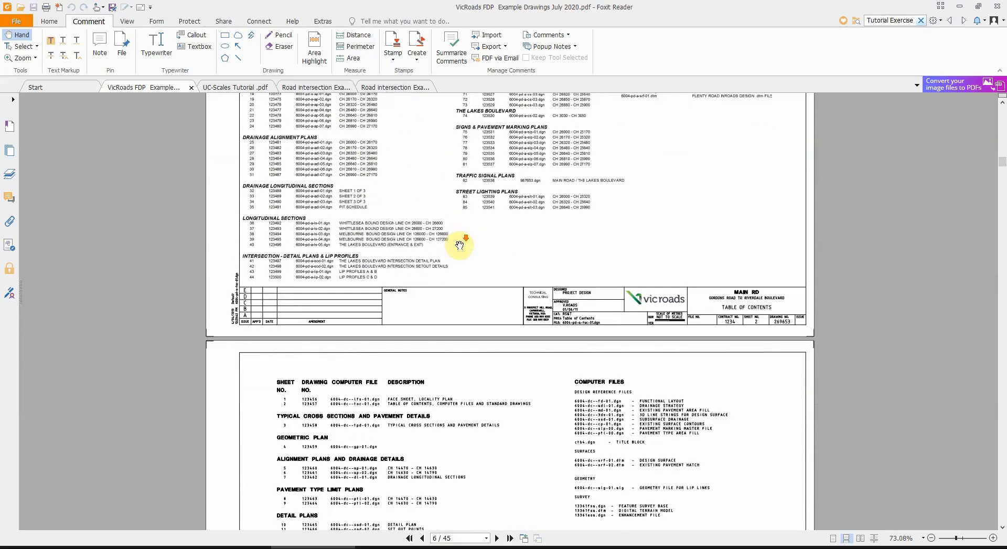
scroll(459, 245, "down", 12)
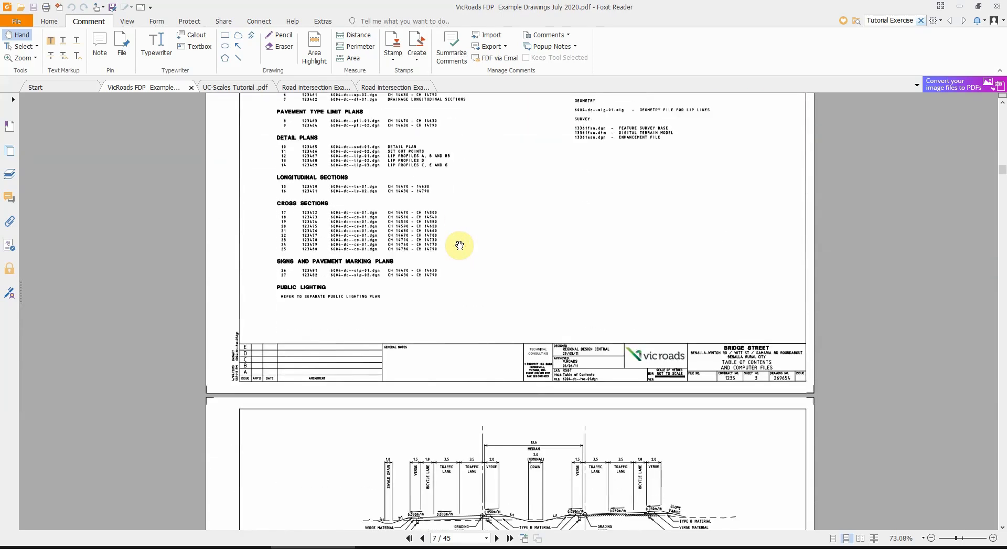
Step: Look through the typical cross section and pavement detail sheets of the drawing set
scroll(459, 245, "down", 9)
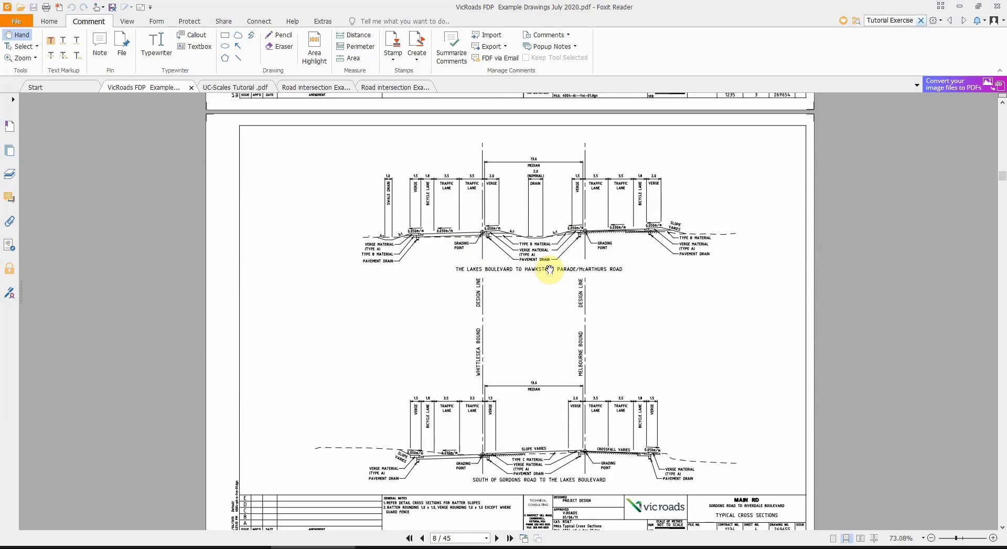
scroll(550, 269, "down", 1)
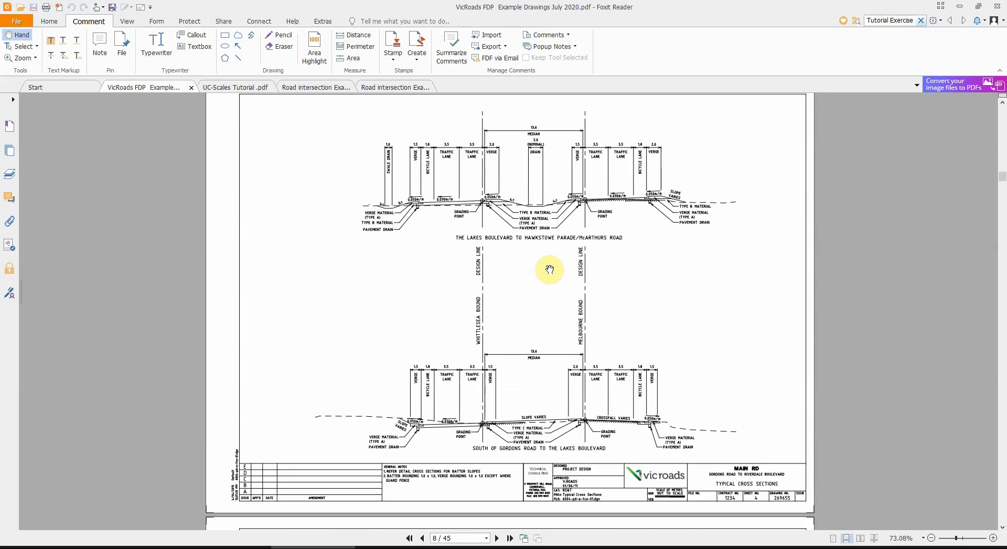
scroll(549, 269, "down", 3)
scroll(549, 269, "down", 20)
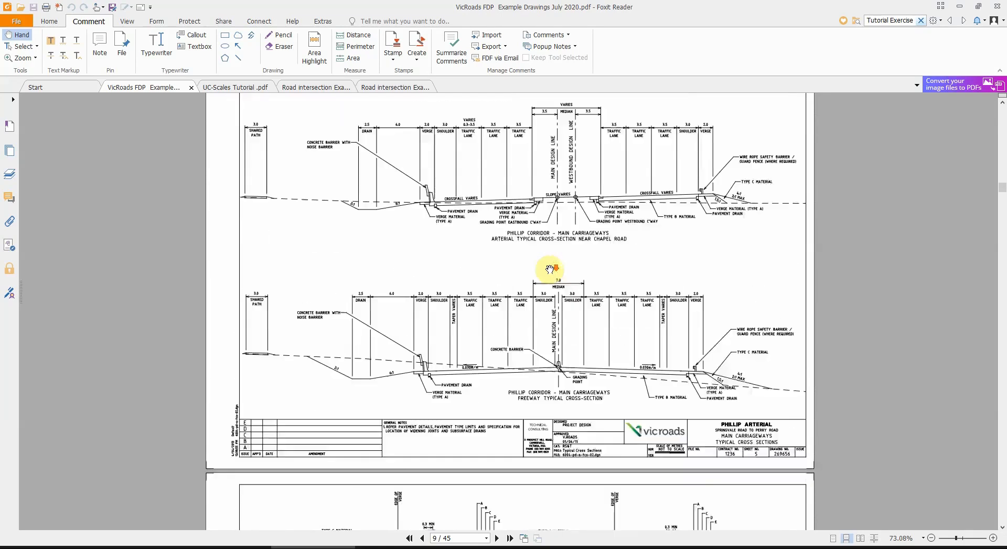
scroll(549, 269, "down", 20)
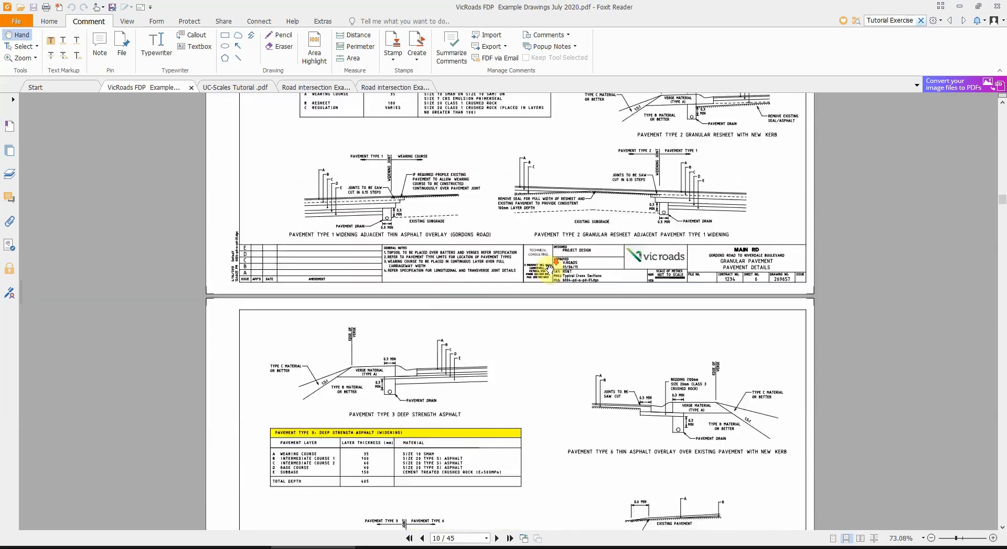
scroll(549, 269, "down", 10)
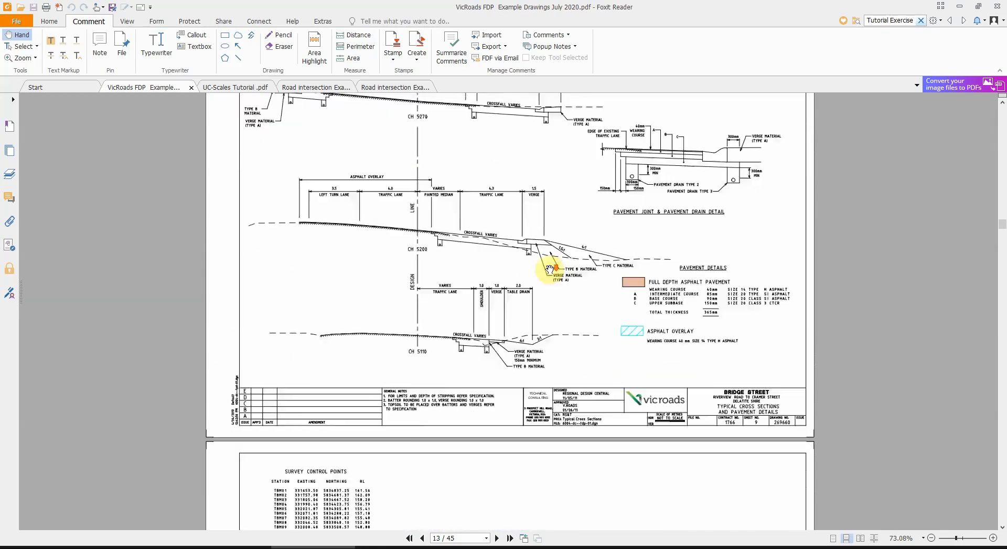
Step: Examine the geometric plans with their survey control points and curve data, continuing to the intersection alignment plan on page 17
scroll(549, 269, "up", 6)
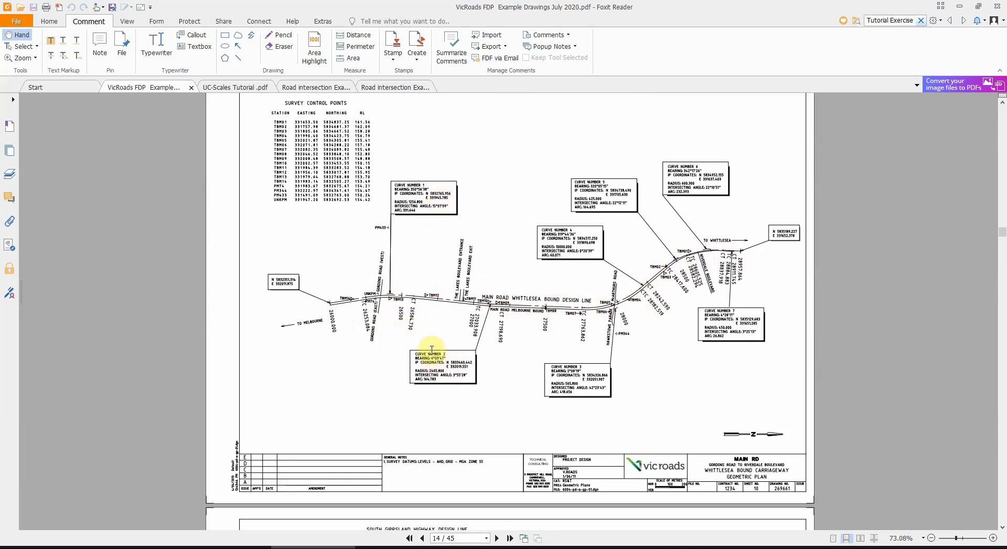
scroll(431, 349, "down", 10)
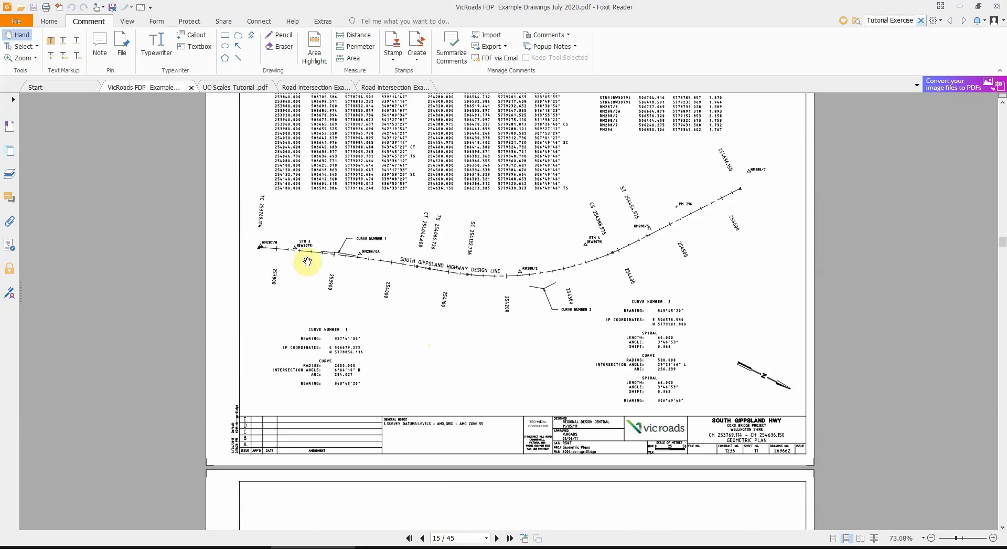
scroll(442, 267, "down", 1)
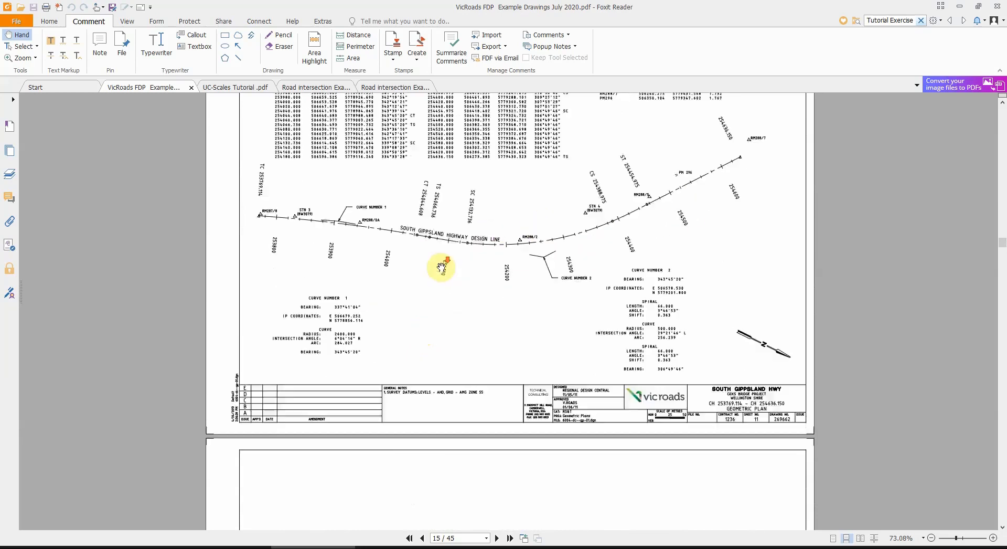
scroll(443, 266, "down", 10)
scroll(442, 267, "down", 9)
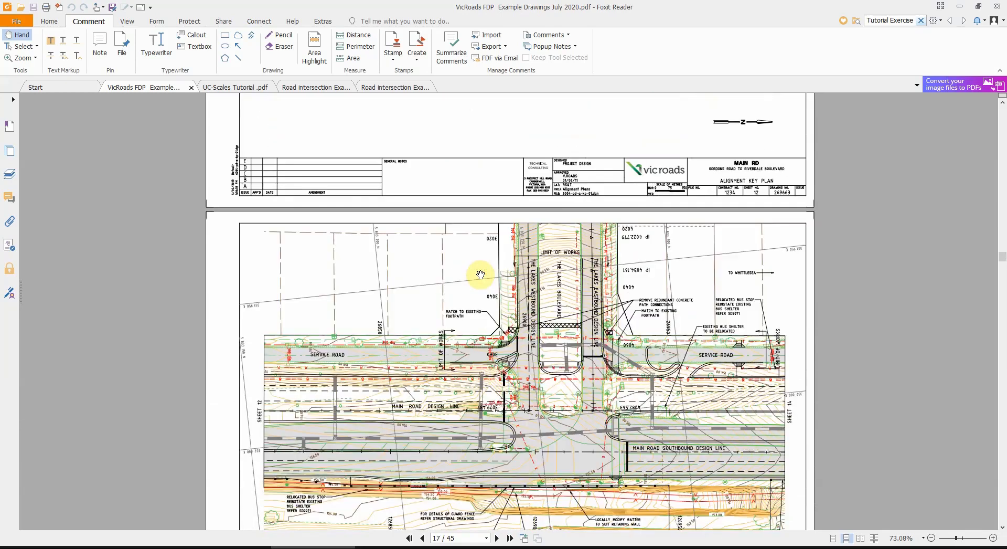
scroll(481, 274, "down", 1)
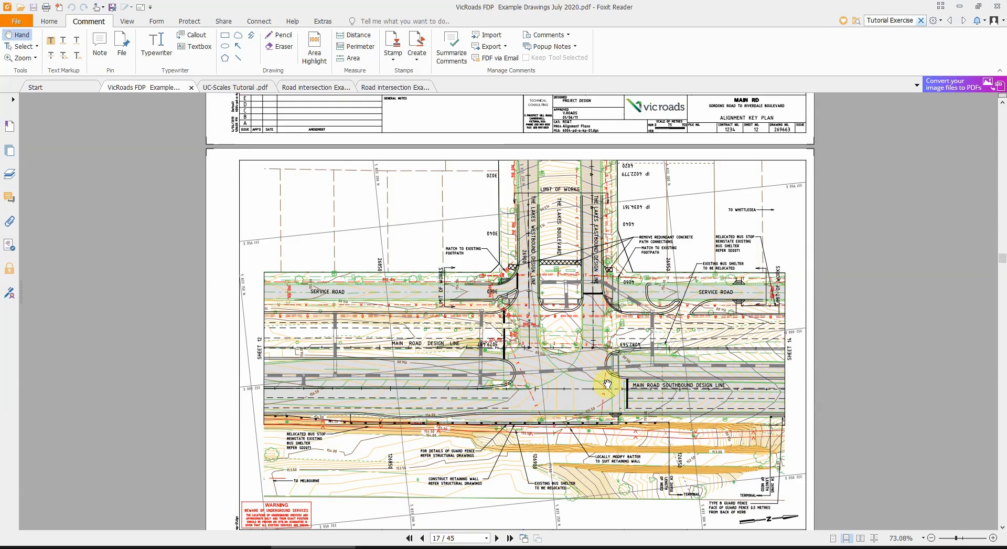
scroll(608, 384, "down", 1)
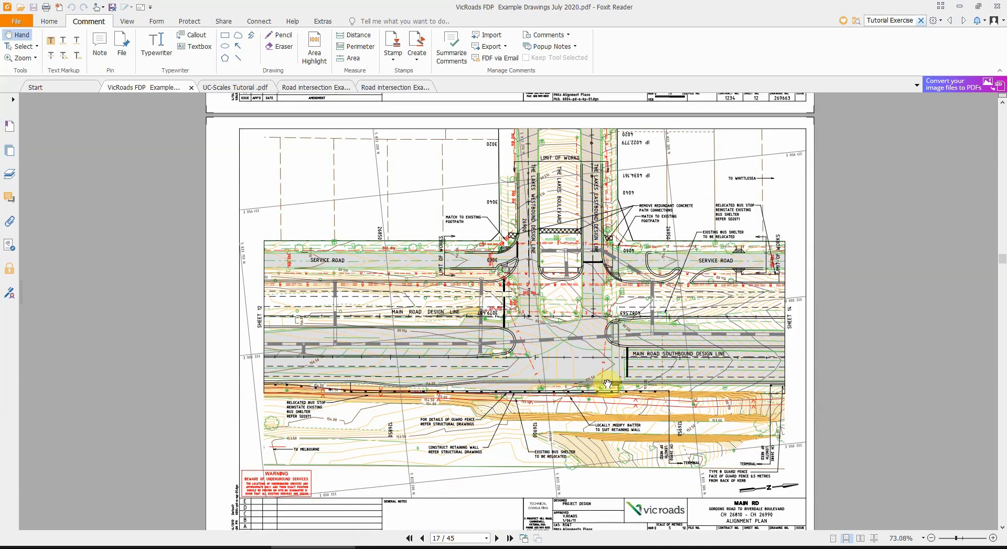
Step: Compare the numbered sheet layout on the alignment key plan with the detailed intersection alignment plan on the following page
scroll(607, 383, "up", 8)
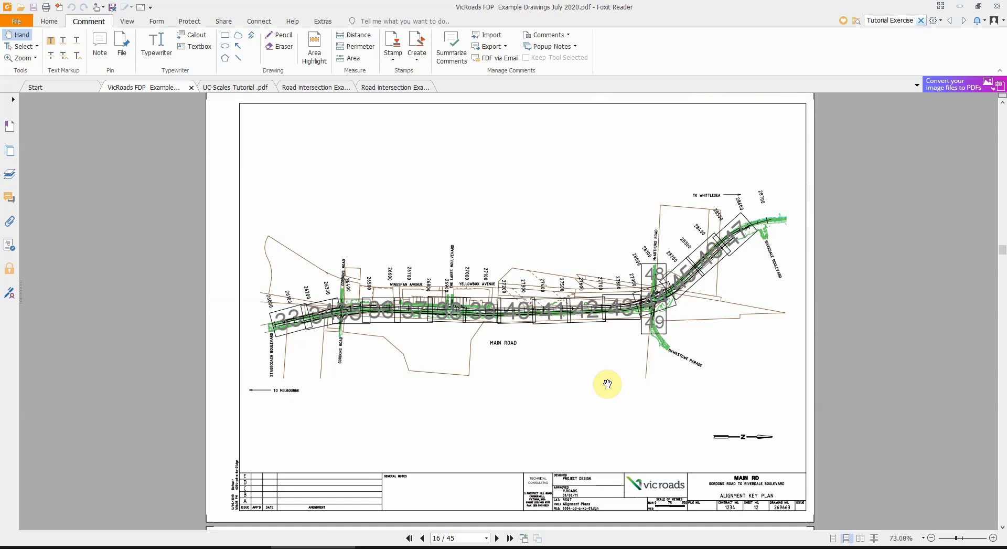
scroll(607, 384, "up", 7)
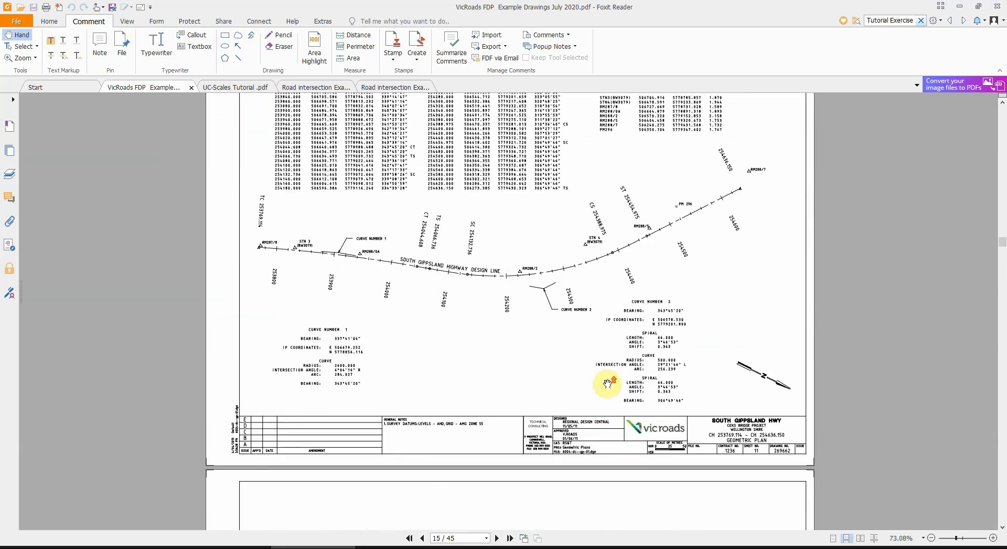
scroll(636, 240, "down", 3)
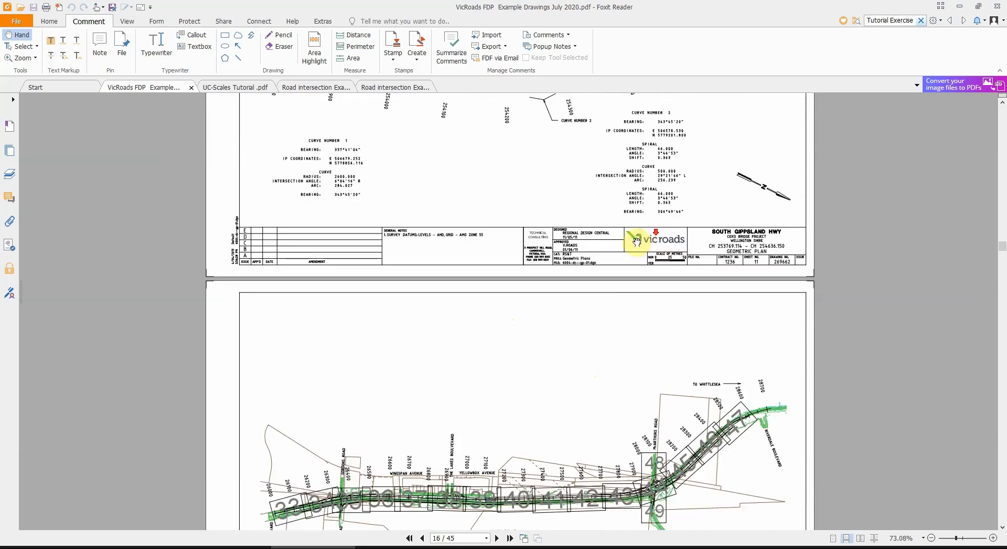
scroll(624, 249, "down", 3)
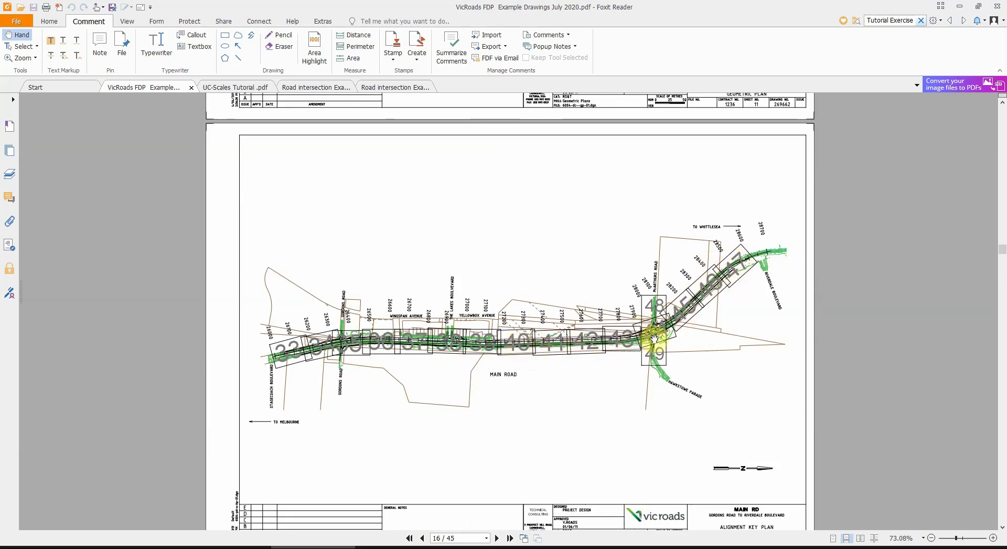
scroll(561, 339, "down", 5)
scroll(560, 340, "down", 3)
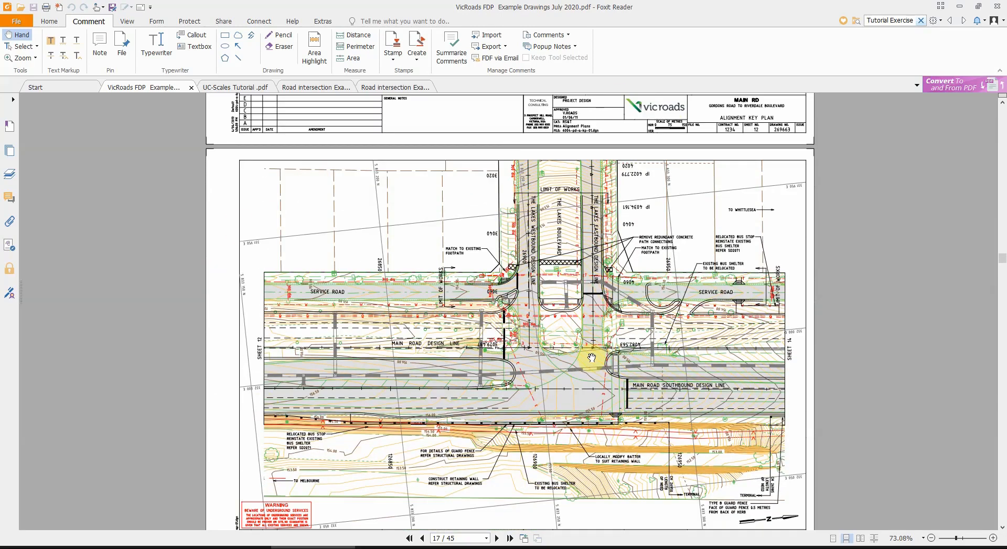
scroll(591, 357, "down", 1)
scroll(539, 349, "up", 8)
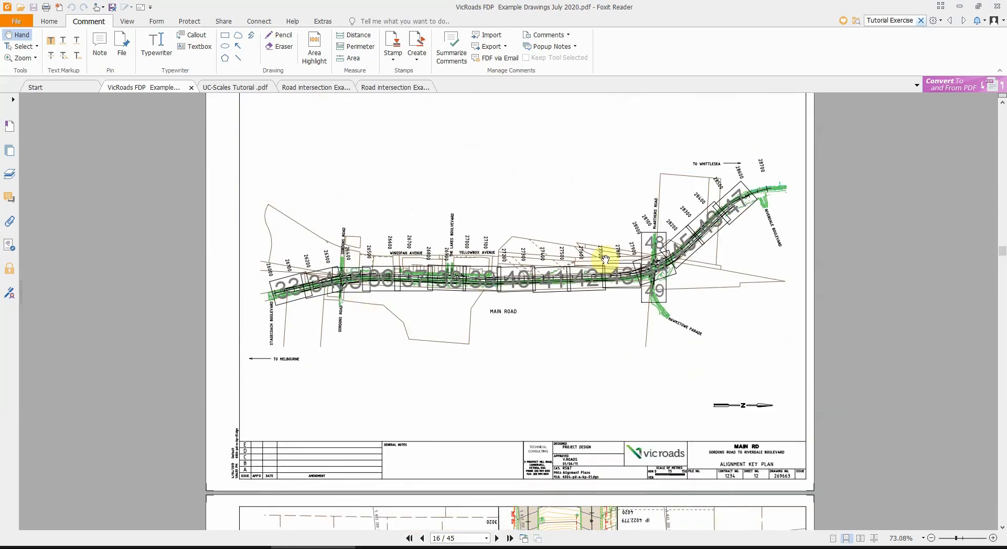
scroll(569, 284, "down", 2)
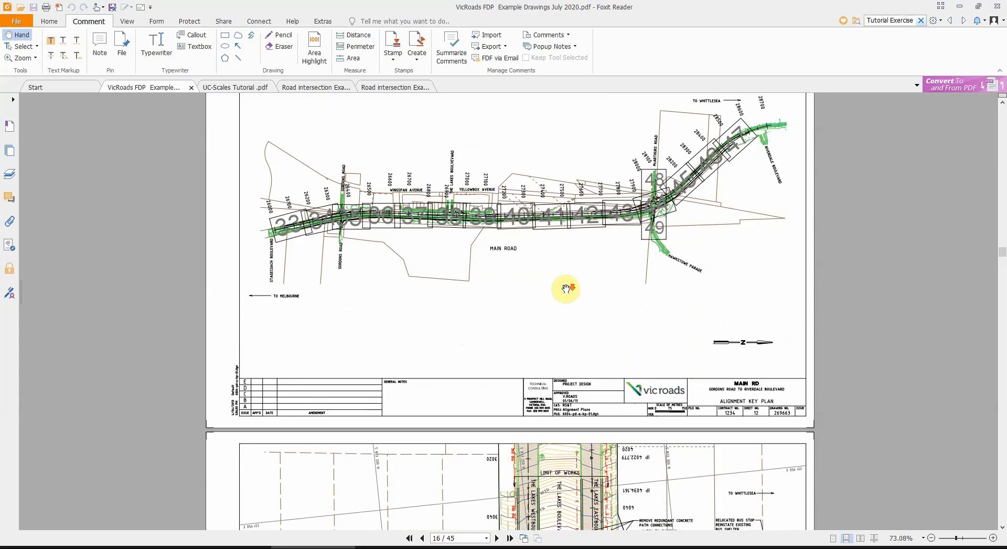
scroll(566, 289, "up", 1)
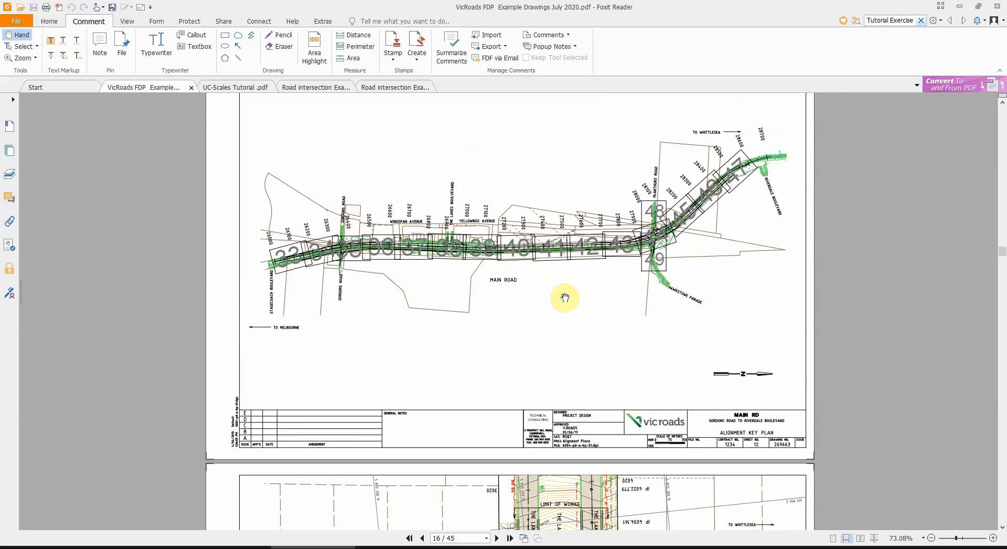
scroll(566, 291, "down", 2)
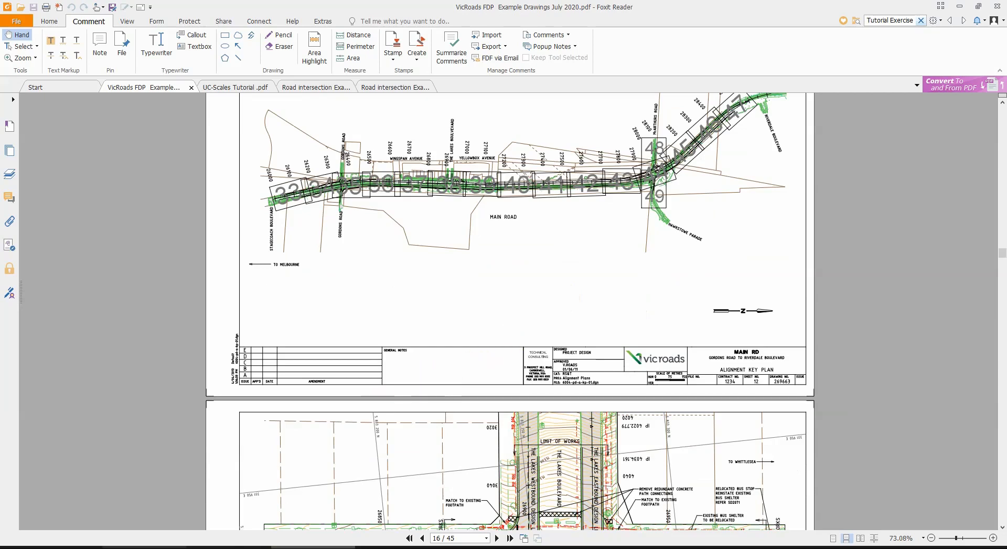
Step: Switch to the Survey Drafting Techniques presentation in PowerPoint and select the ratio 1:100 on the Drawing Scales slide
mouse_move(144, 548)
left_click(157, 527)
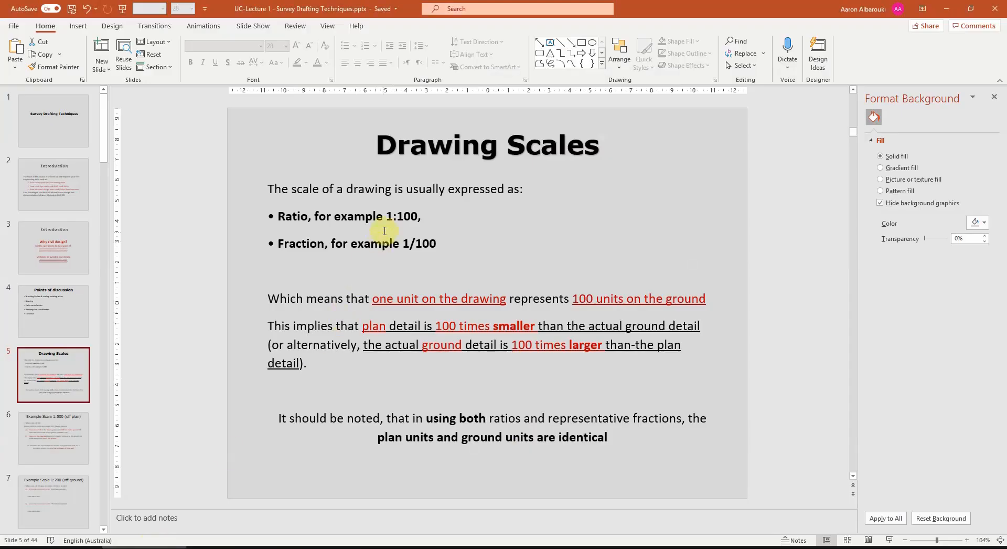
left_click_drag(387, 216, 419, 216)
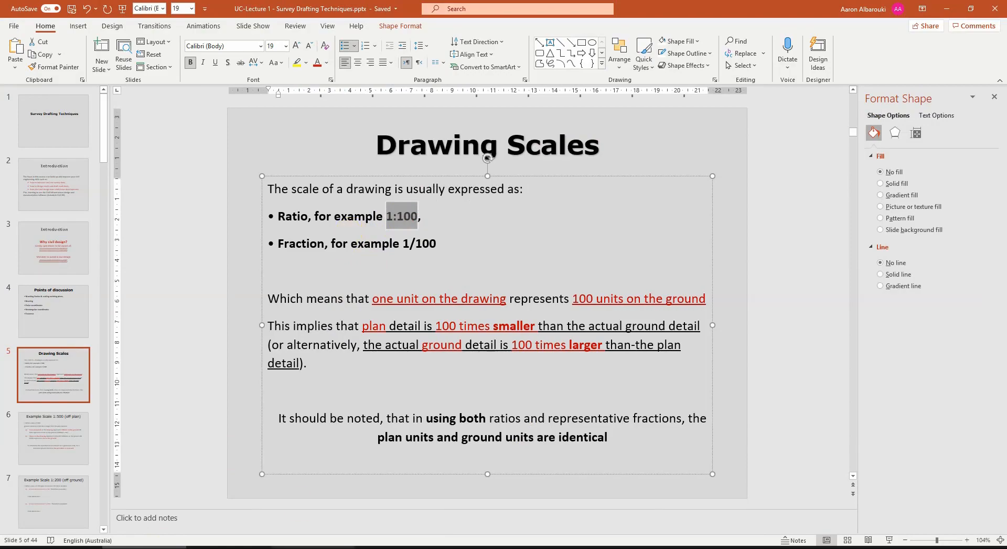
Step: Switch to the VicRoads drawing set in Foxit Reader and examine the scale bar and road layout of the alignment key plan on page 16
key("alt+Tab")
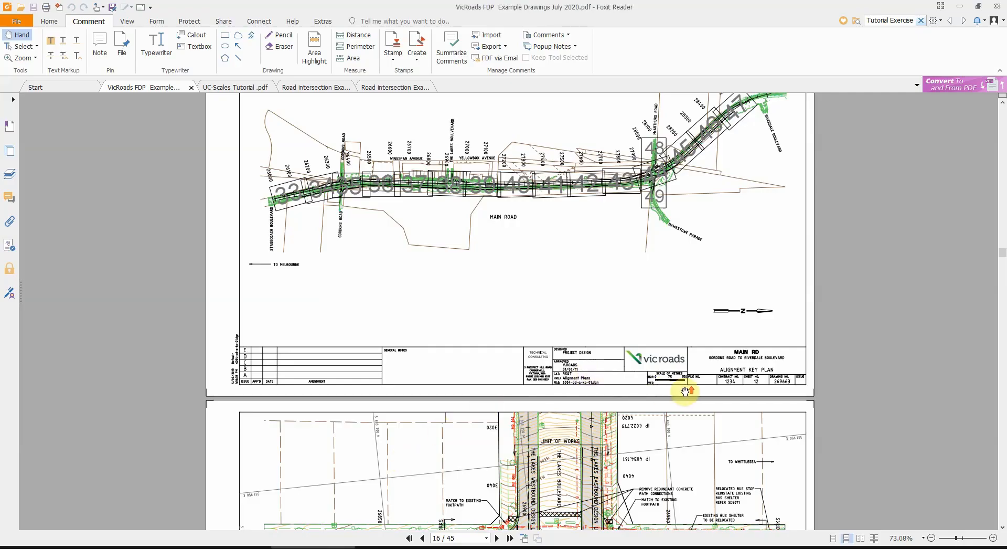
scroll(685, 390, "up", 2, "ctrl")
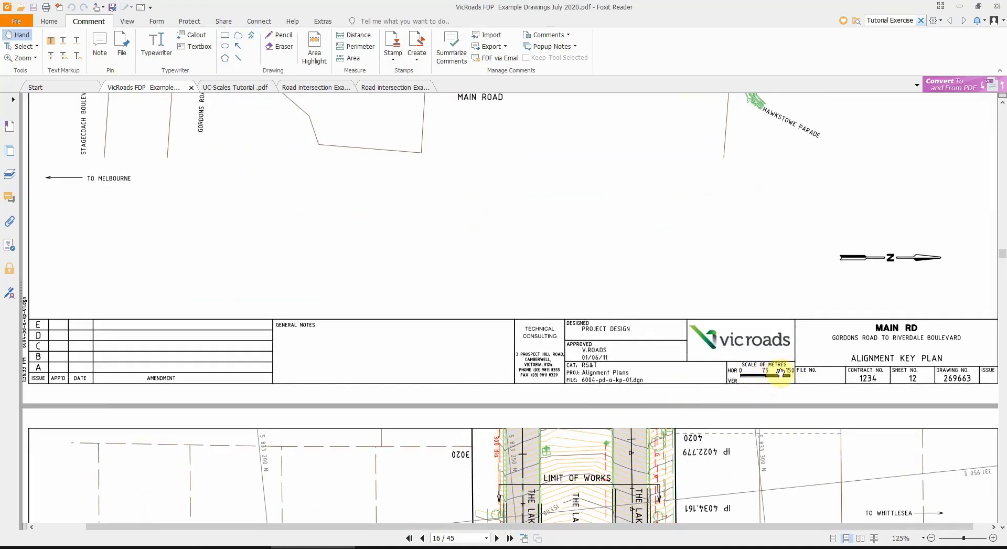
scroll(780, 372, "up", 2, "ctrl")
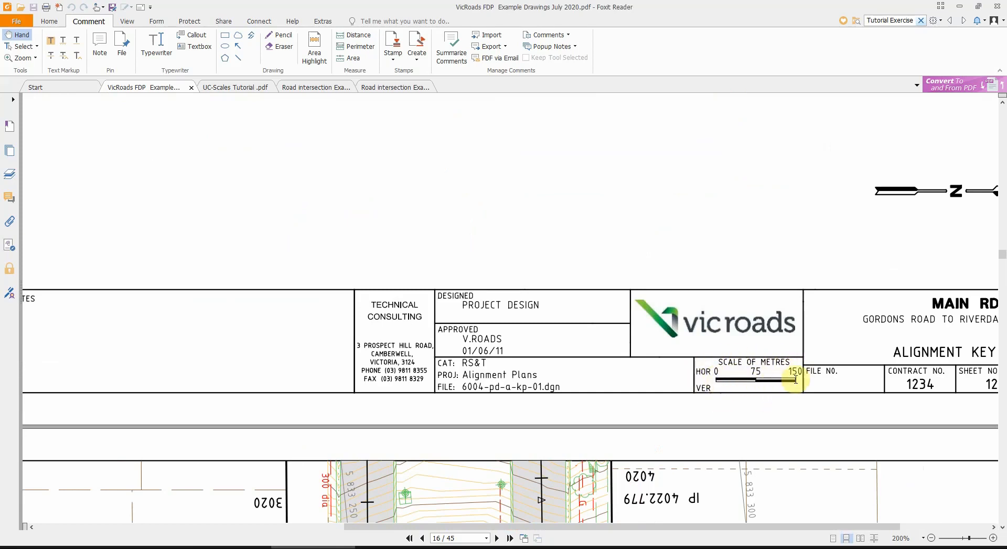
scroll(700, 393, "down", 3, "ctrl")
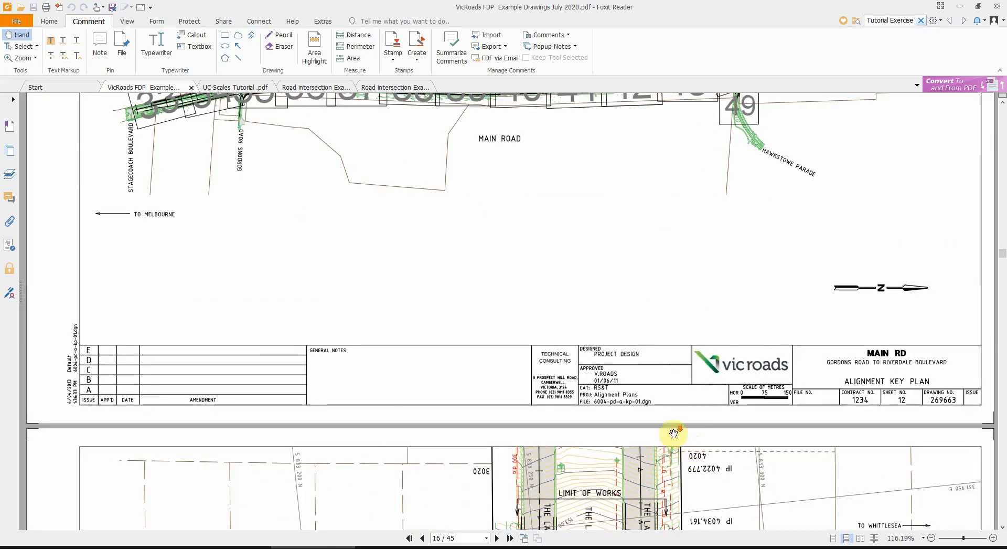
scroll(602, 350, "up", 3)
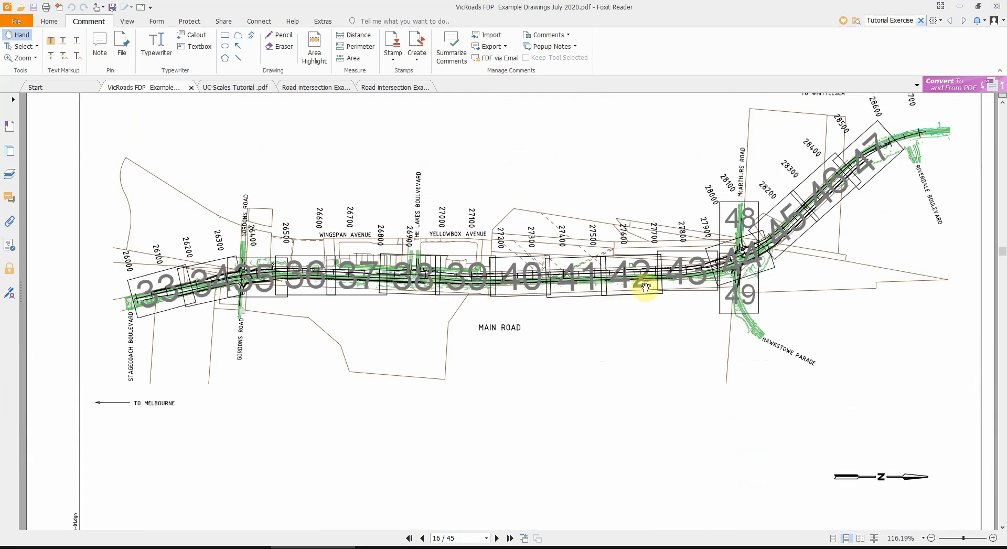
scroll(677, 262, "down", 2)
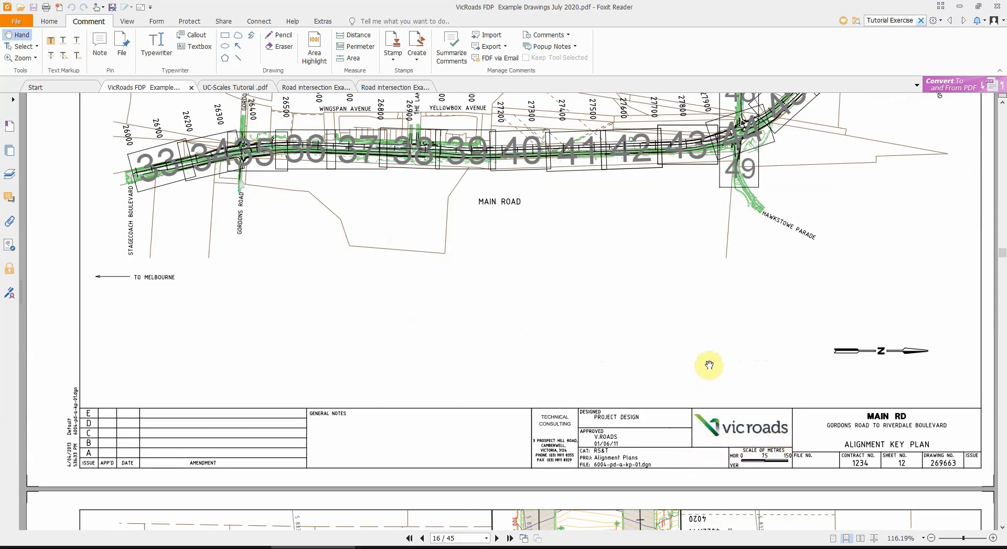
scroll(682, 351, "down", 1)
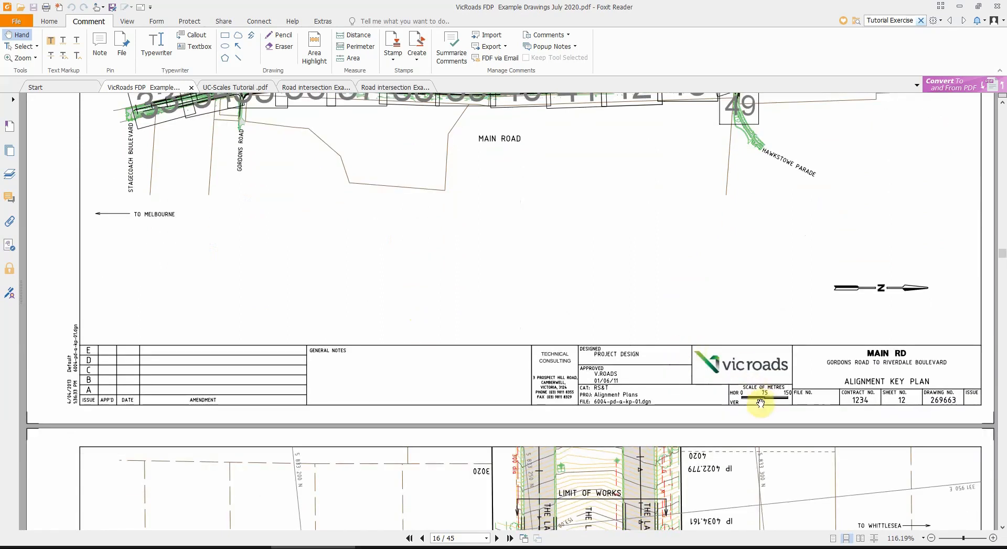
Step: Examine the intersection alignment plan on page 17 and the scale bar in its title block
scroll(786, 402, "down", 2)
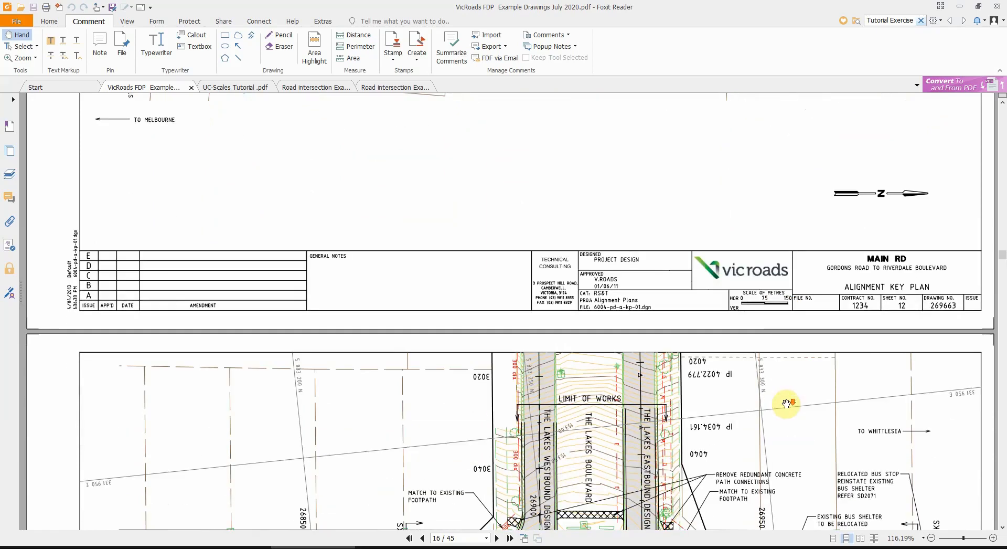
scroll(790, 303, "down", 3)
scroll(790, 306, "down", 4)
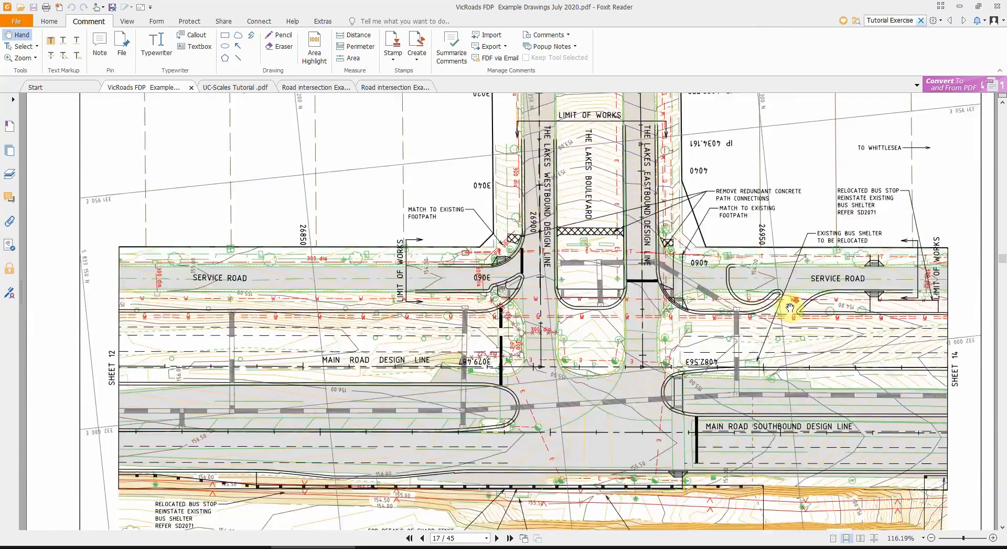
scroll(787, 320, "down", 1)
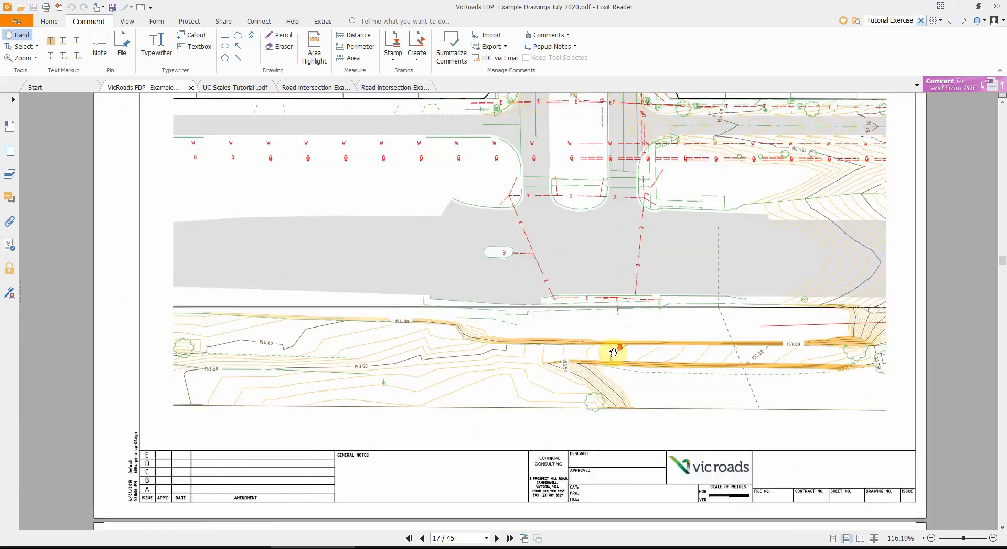
scroll(613, 352, "down", 2, "ctrl")
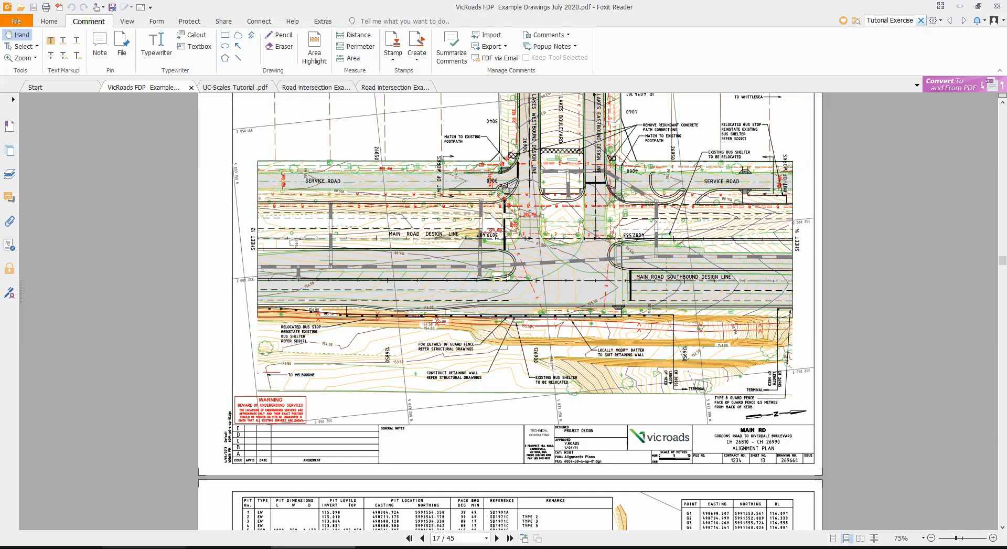
Step: Switch back to PowerPoint, start the slide show from the Drawing Scales slide, and briefly view the Example Scale 1:500 slide before returning
left_click(145, 505)
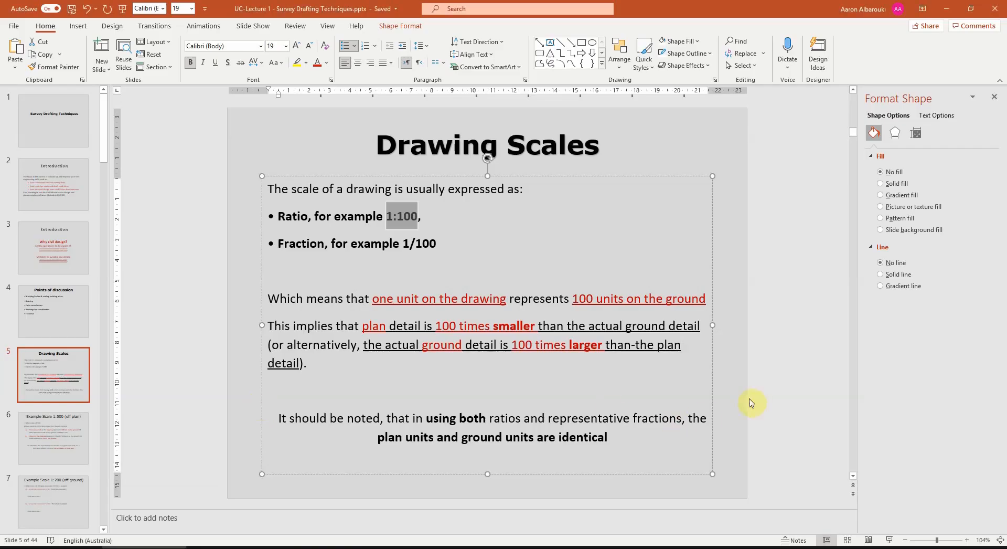
left_click(744, 415)
left_click(888, 539)
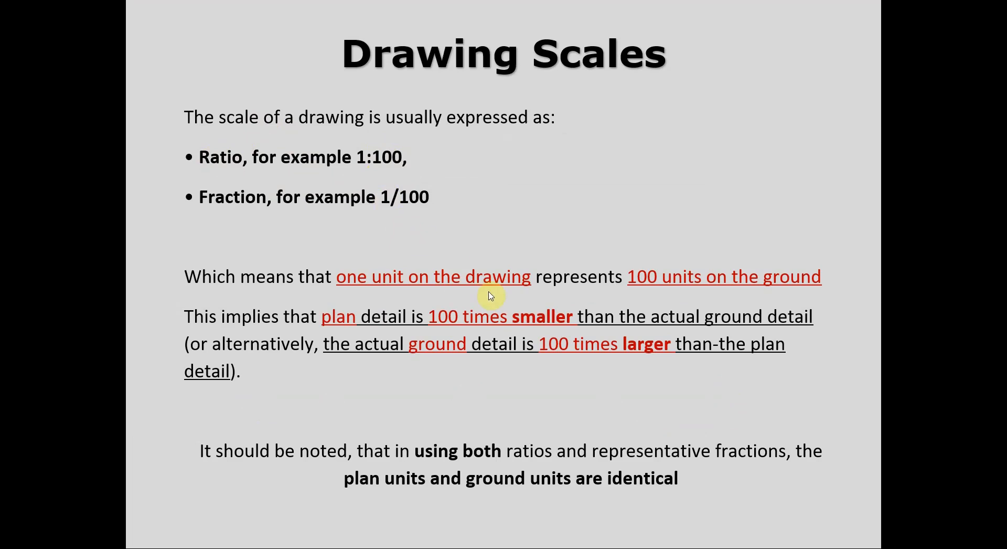
key("Right")
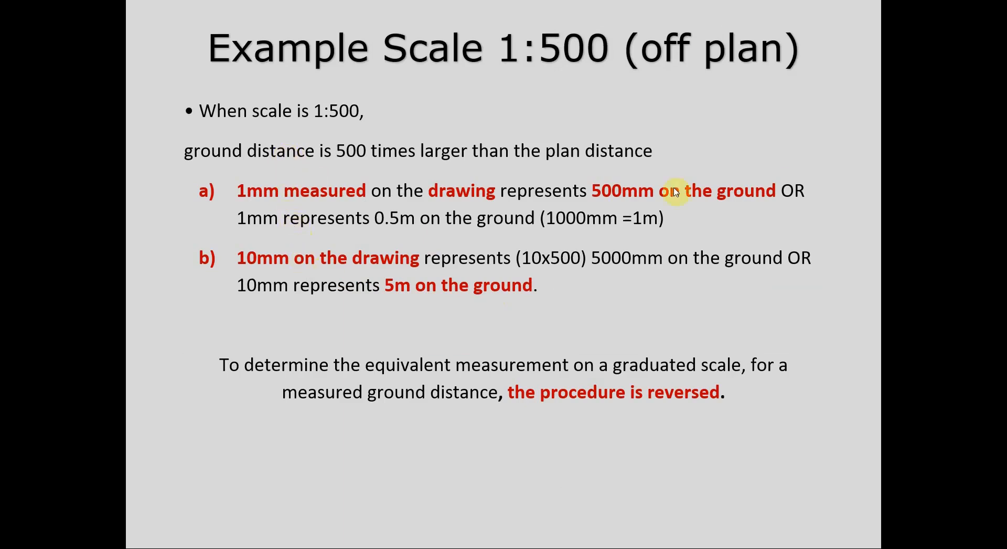
key("Left")
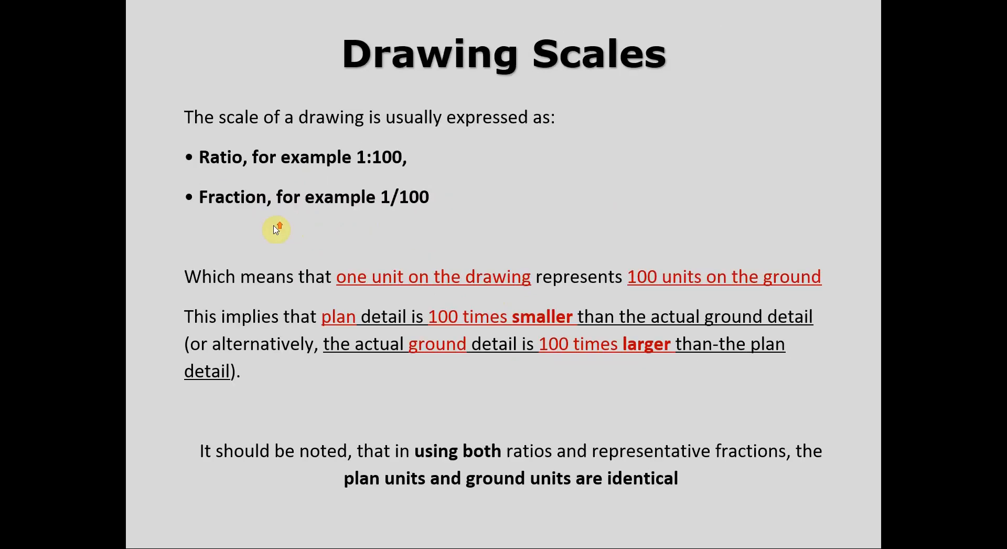
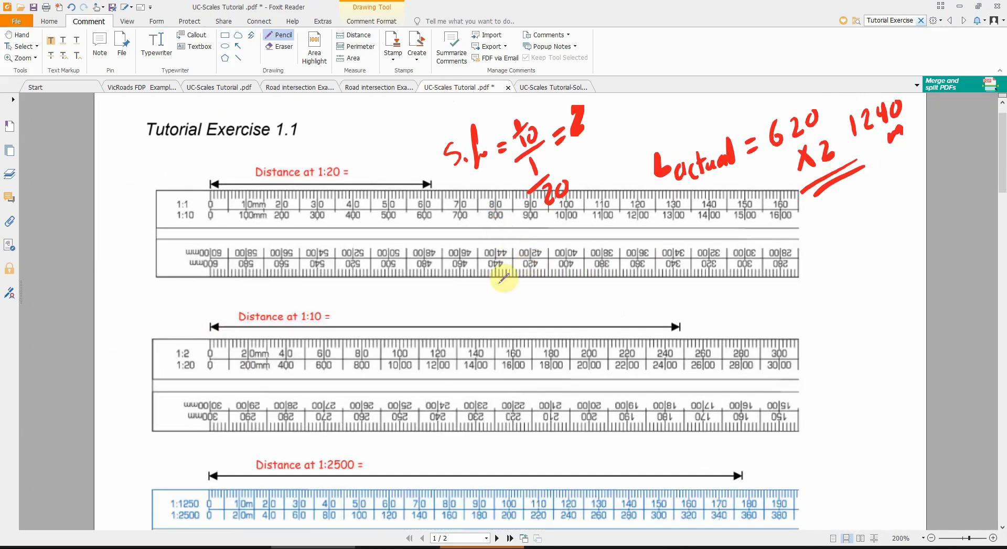
Step: Bracket the "Distance at 1:10 =" label above the red 1:5 ruler in Tutorial Exercise 1.1 with freehand pencil strokes
scroll(519, 272, "down", 2, "ctrl")
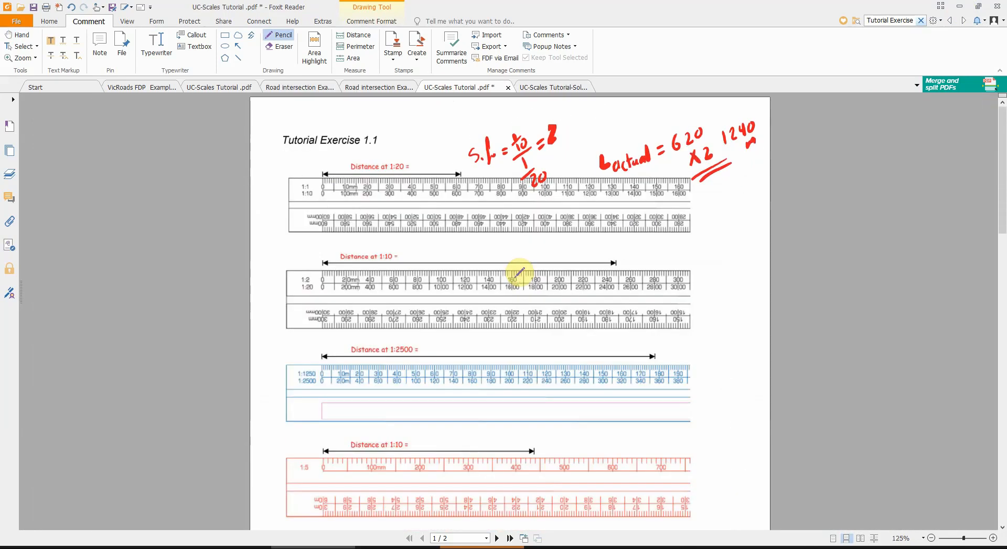
scroll(344, 178, "down", 1)
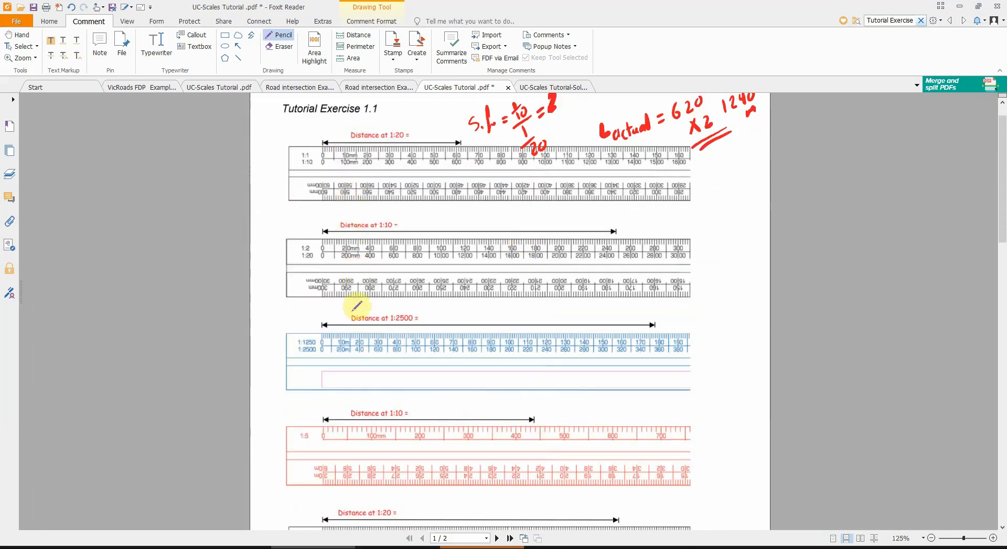
scroll(353, 386, "down", 2)
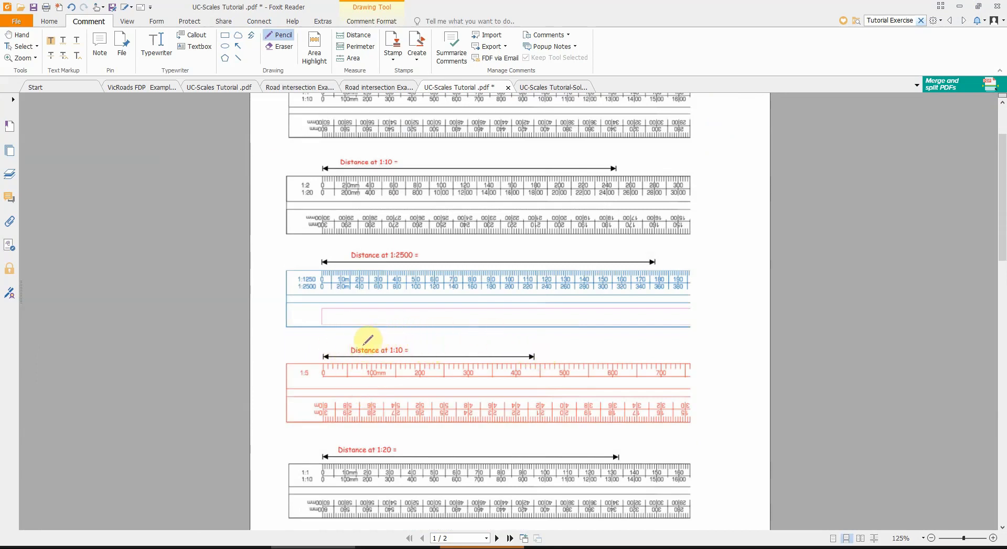
left_click_drag(346, 343, 344, 352)
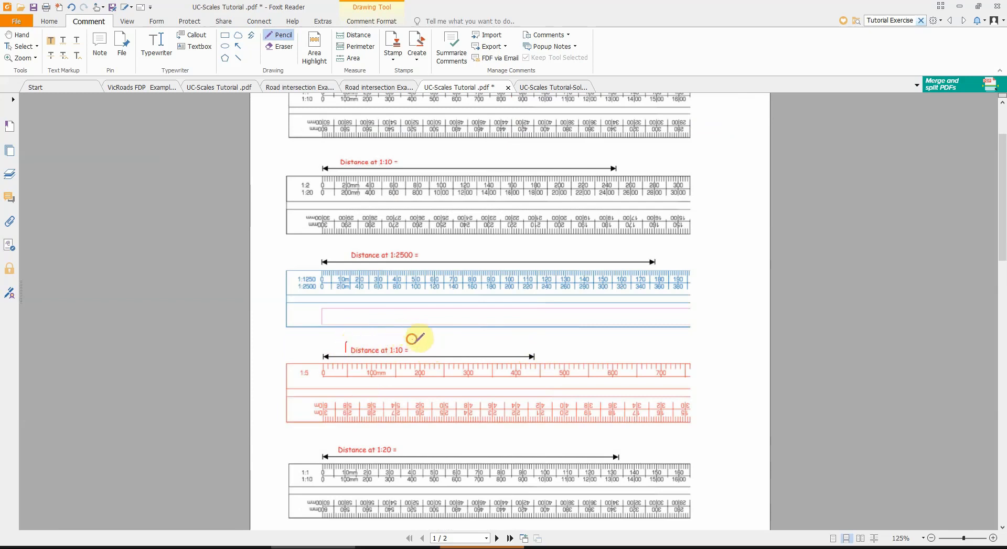
left_click_drag(412, 340, 415, 349)
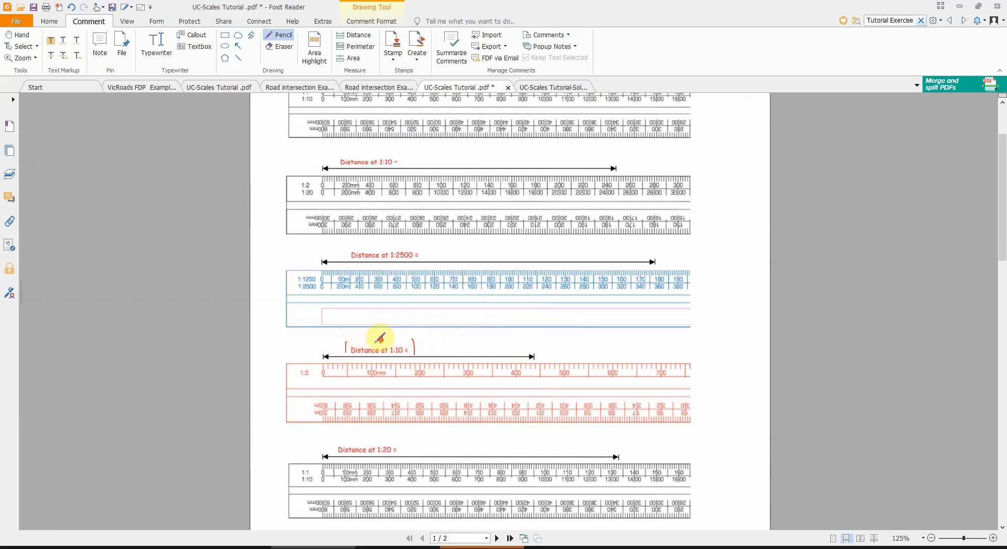
Step: In the first row of the Exercise 2 table, mark 630, 1/5000 and 1:100 with freehand pencil brackets and circles
scroll(382, 336, "down", 10)
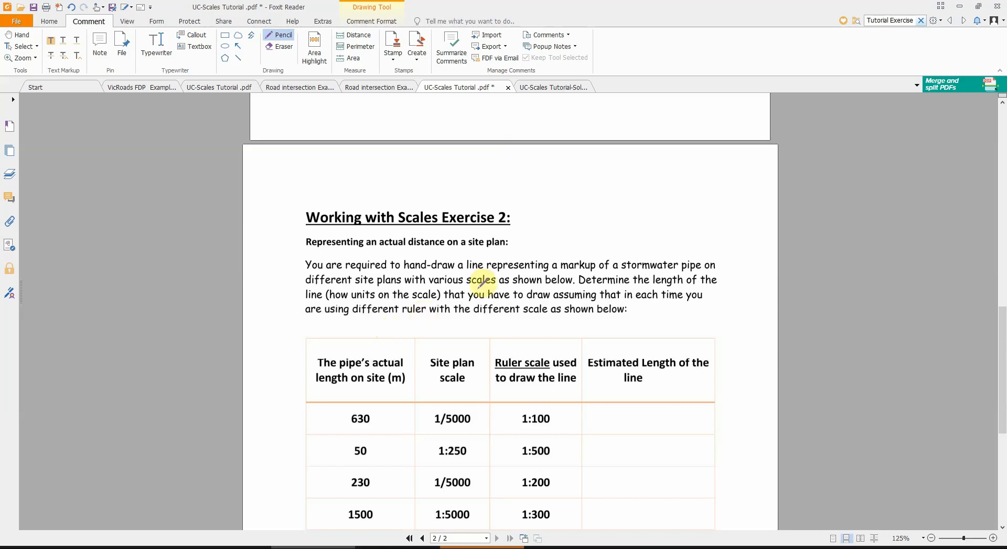
scroll(472, 236, "up", 2, "ctrl")
scroll(455, 301, "down", 2, "ctrl")
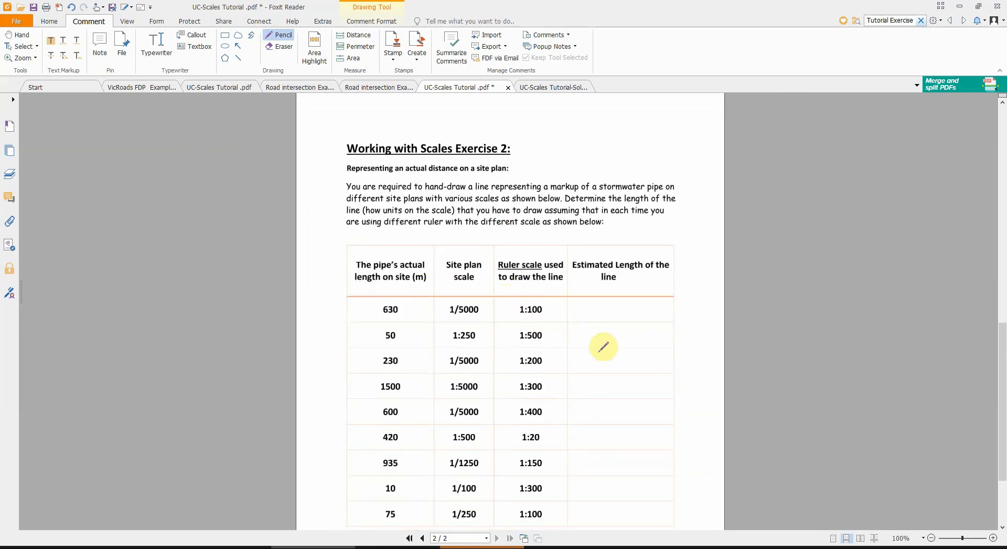
scroll(581, 362, "up", 1, "ctrl")
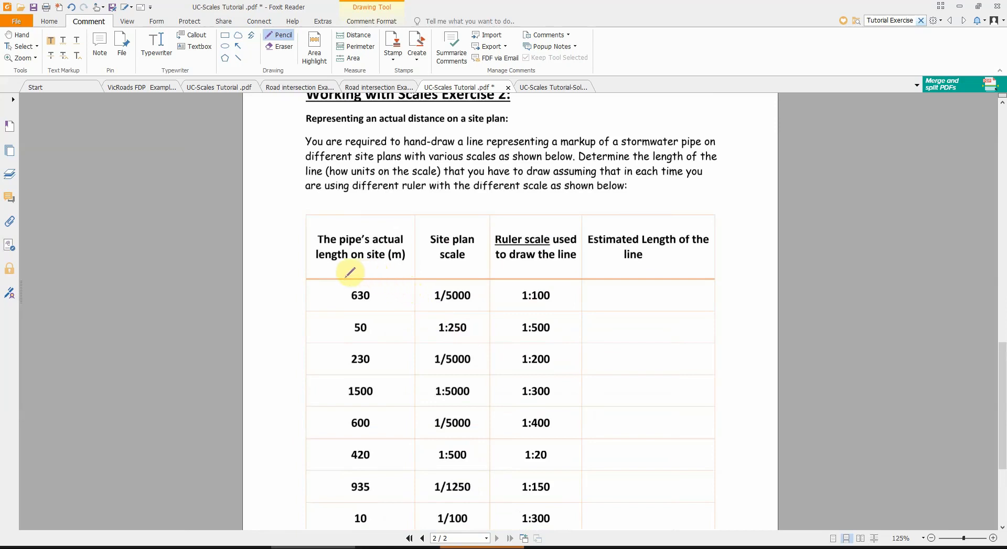
mouse_move(342, 290)
left_mouse_down()
mouse_move(343, 308)
mouse_move(375, 298)
mouse_move(373, 305)
mouse_move(425, 313)
left_mouse_up()
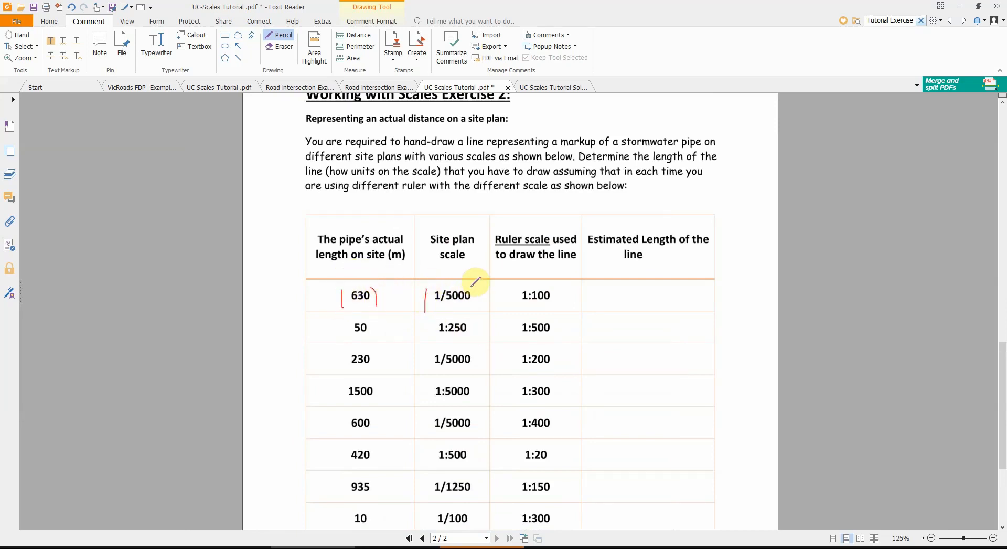
left_click_drag(472, 290, 475, 304)
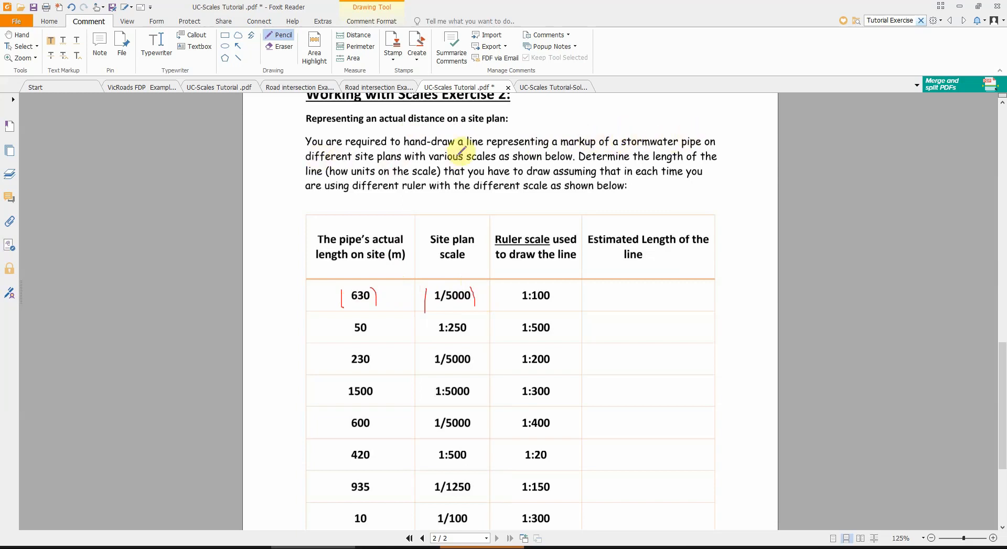
mouse_move(469, 284)
left_mouse_down()
mouse_move(445, 283)
mouse_move(433, 303)
mouse_move(459, 306)
mouse_move(478, 292)
left_mouse_up()
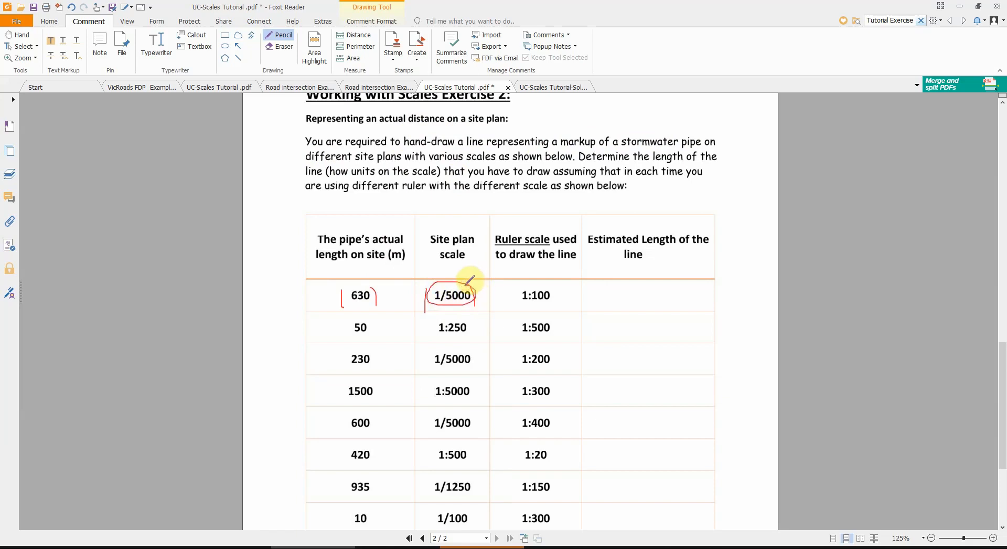
mouse_move(508, 303)
left_mouse_down()
mouse_move(556, 292)
mouse_move(544, 275)
mouse_move(518, 279)
mouse_move(521, 299)
left_mouse_up()
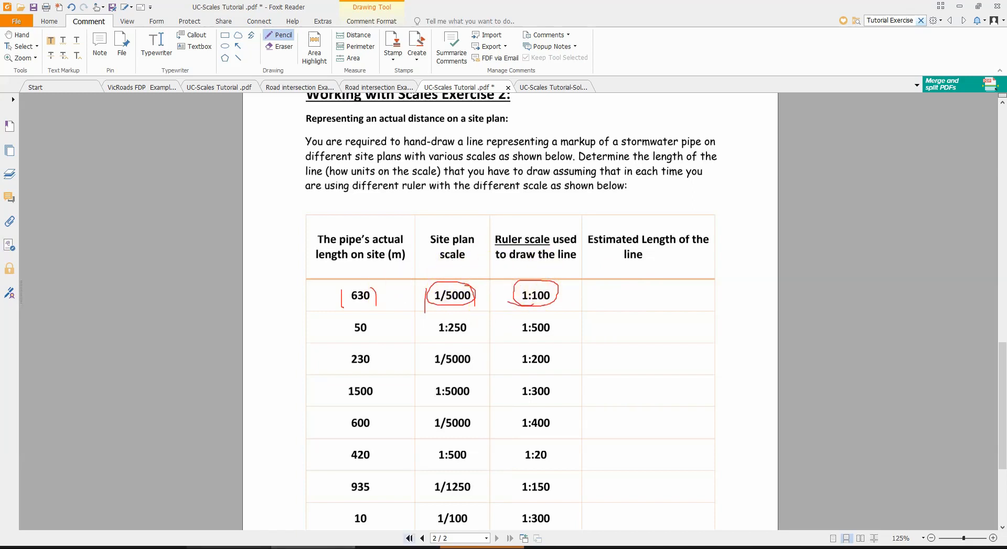
Step: Switch to the Casio calculator emulator and compute the scale factor as the fraction 1/100 over 1/5000
left_click(252, 519)
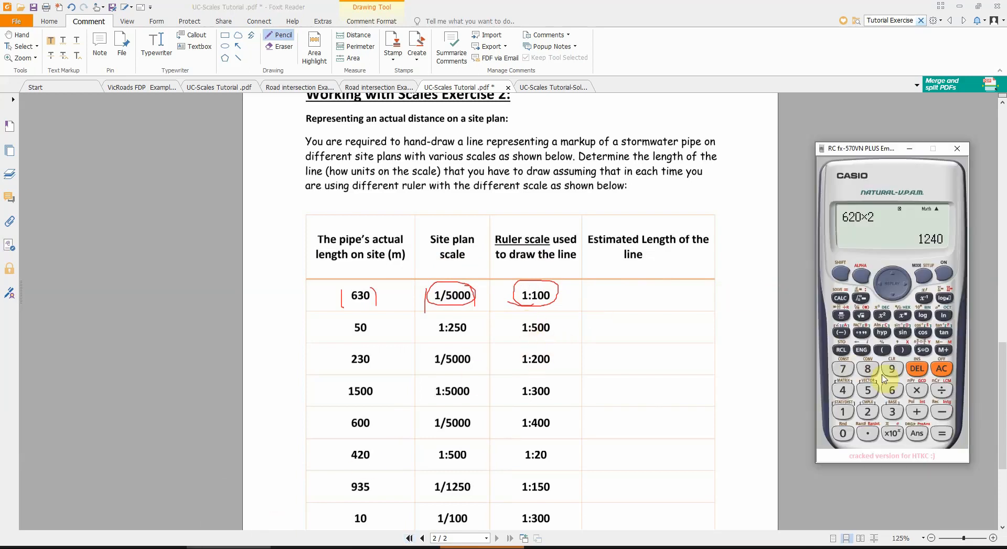
left_click(942, 368)
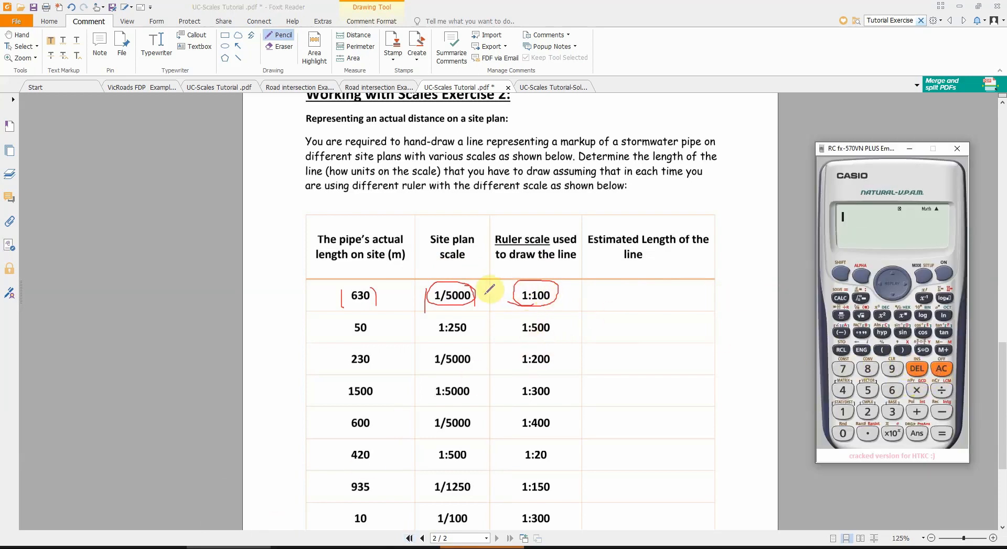
left_click(843, 317)
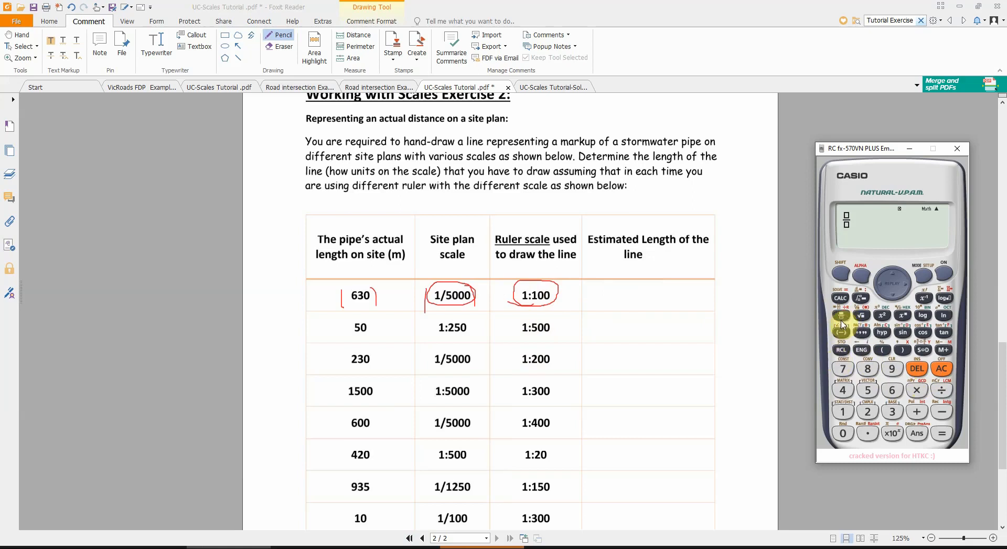
left_click(842, 316)
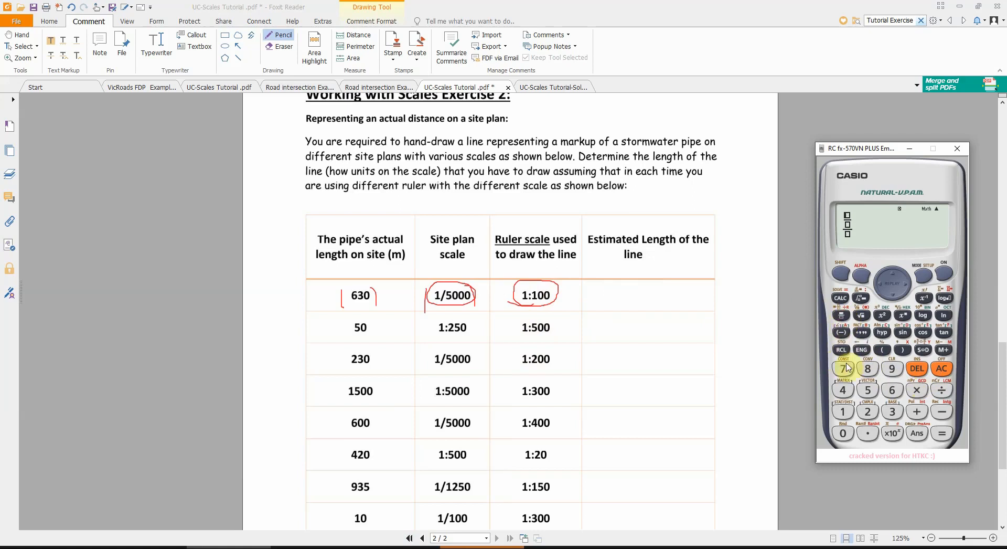
type("1")
type("0100")
key("BackSpace")
key("BackSpace")
key("BackSpace")
key("BackSpace")
left_click(842, 315)
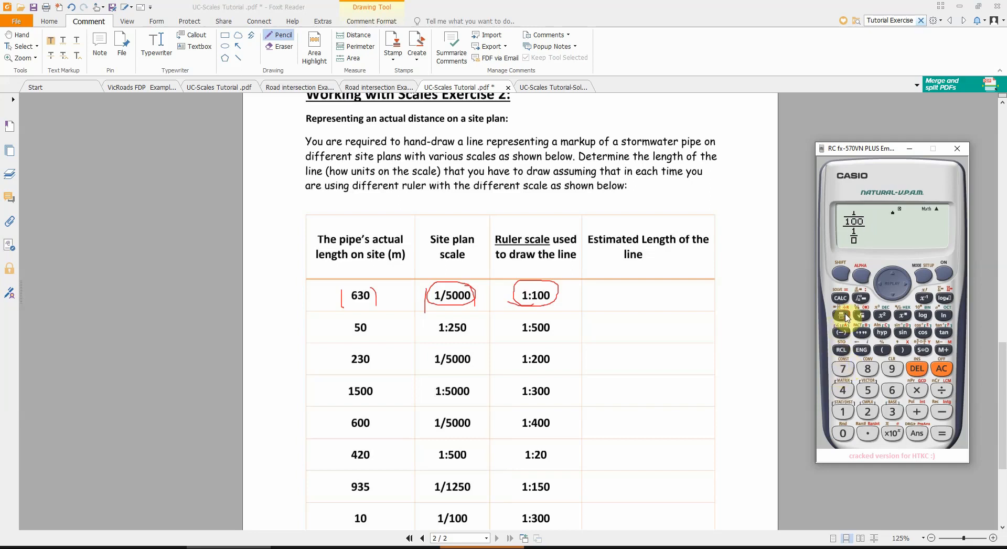
type("5000")
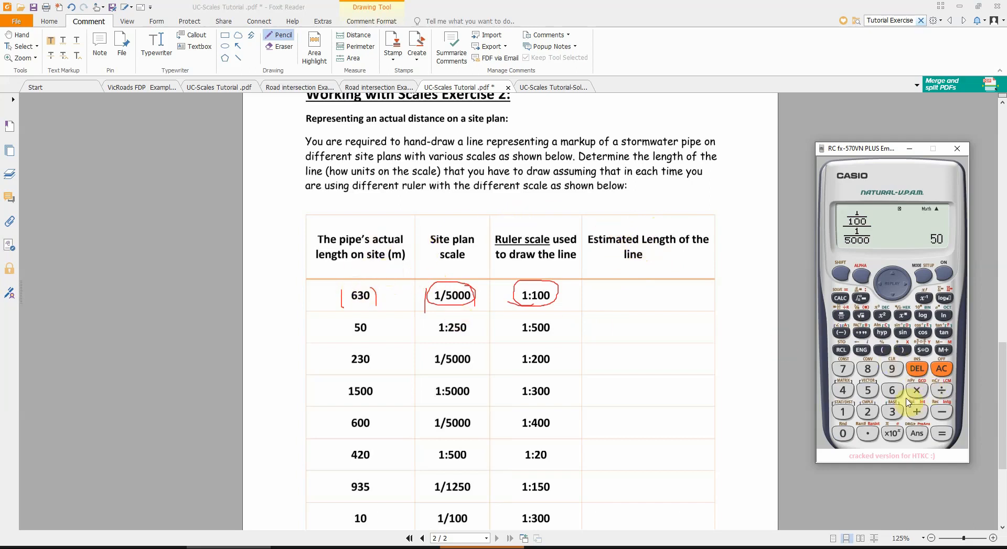
Step: Calculate the estimated line length for the first table row as 630 ÷ 50
left_click(892, 390)
left_click(892, 411)
left_click(843, 432)
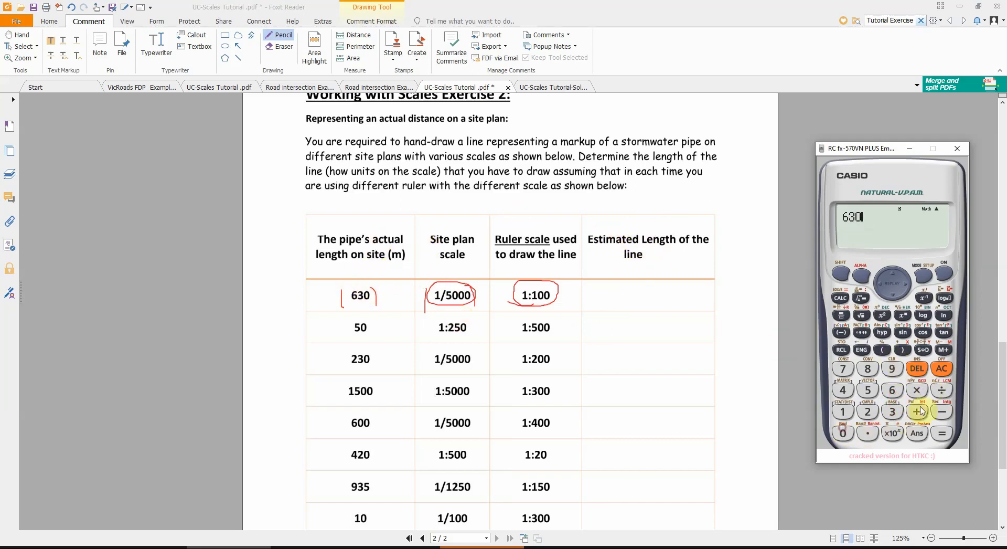
left_click(940, 391)
left_click(867, 390)
left_click(843, 433)
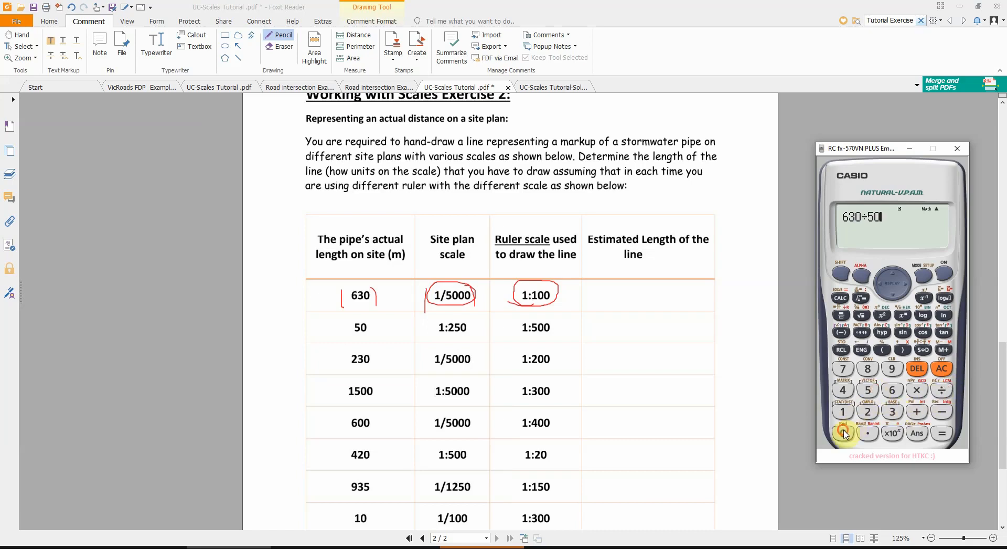
left_click(940, 433)
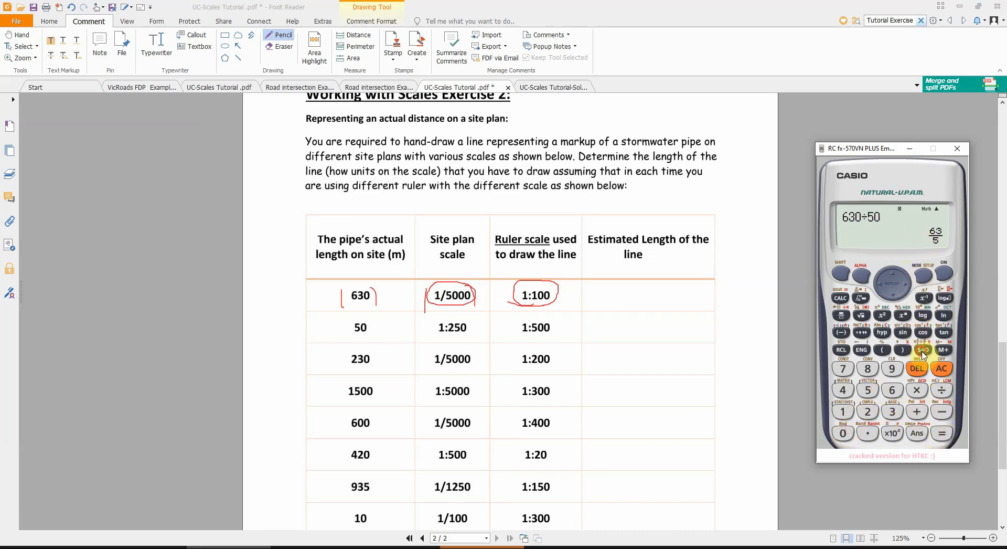
Step: Switch to the UC-Scales Tutorial-Solutions PDF and examine the ruler answers and the estimated line lengths in the Exercise 2 table
left_click(551, 88)
scroll(506, 268, "up", 5, "ctrl")
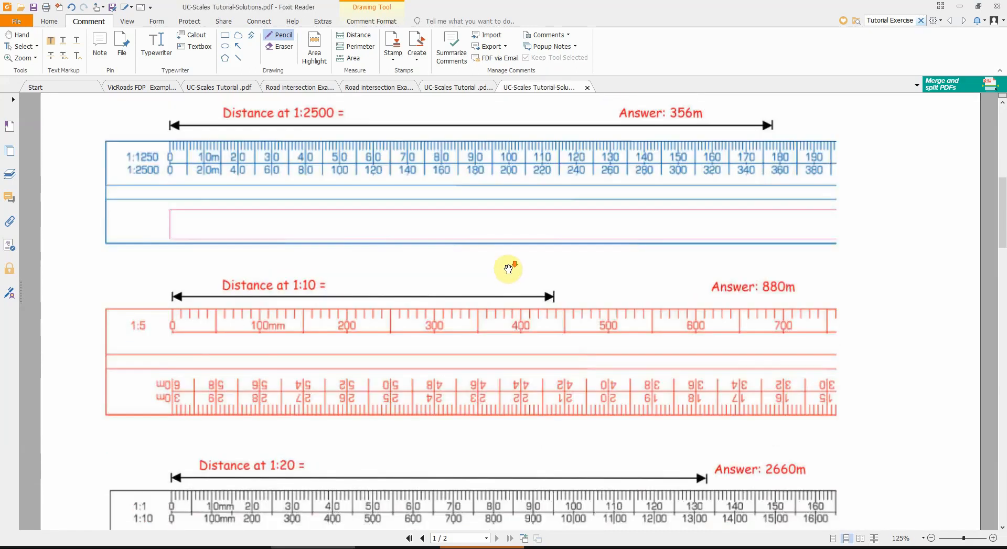
scroll(511, 269, "down", 10)
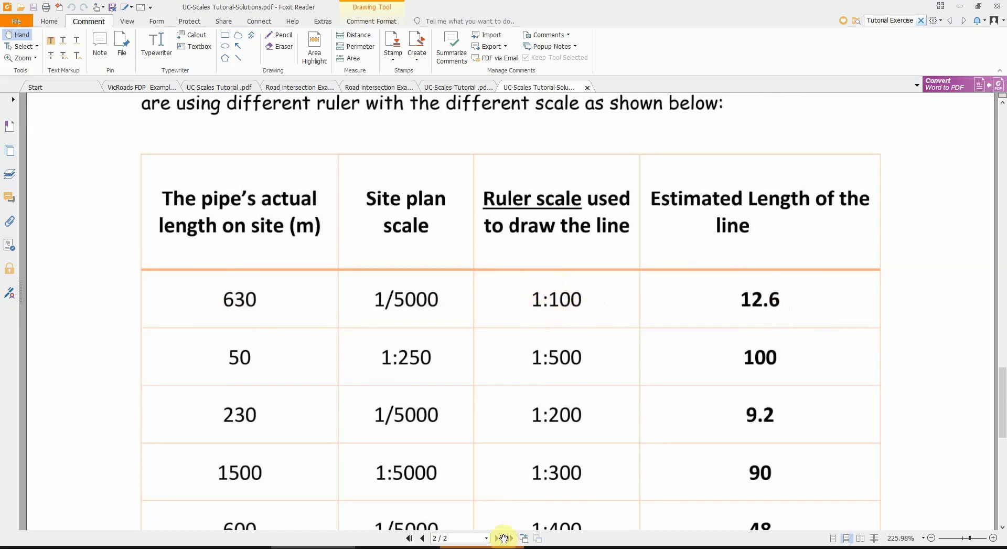
Step: Switch to the Survey Drafting Techniques presentation in PowerPoint and show the Other Scales title slide, slide 10
left_click(145, 547)
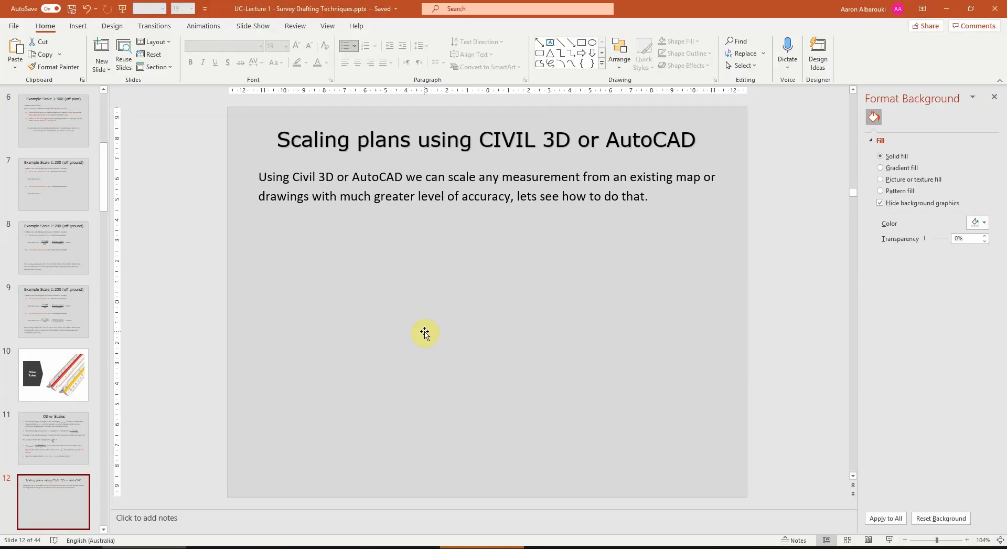
left_click(93, 358)
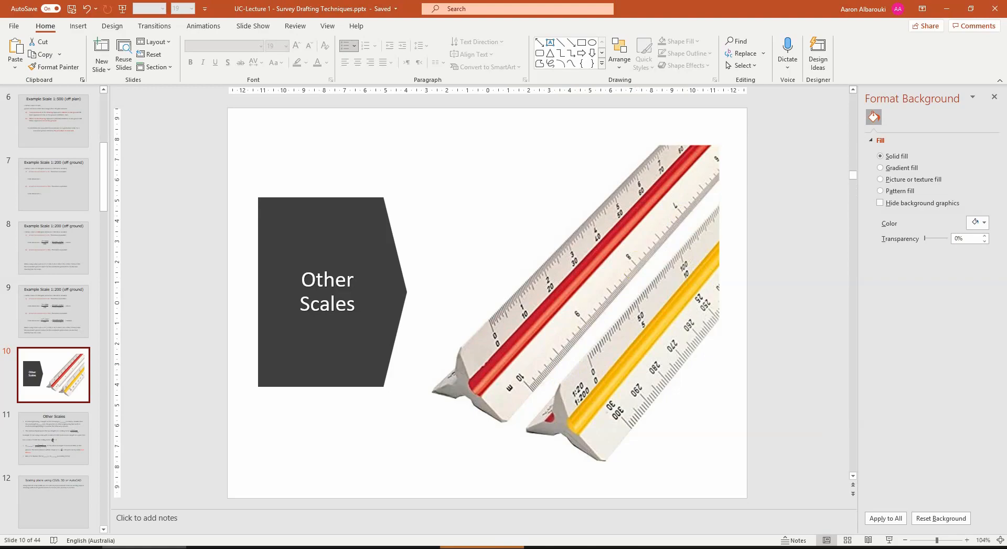
Step: Switch to Civil 3D, close the Task Pane and narrow the Toolspace to widen the drawing area
left_click(481, 511)
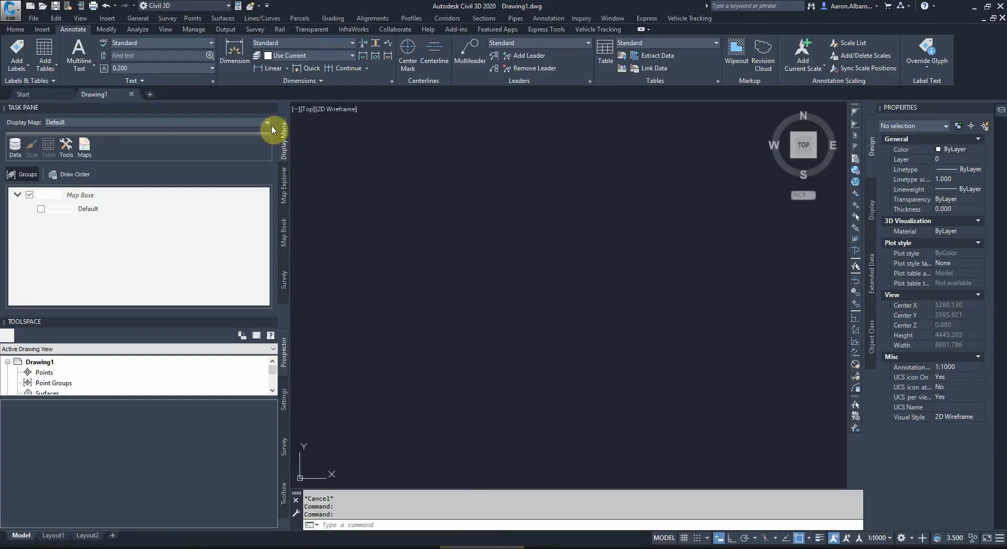
left_click(272, 107)
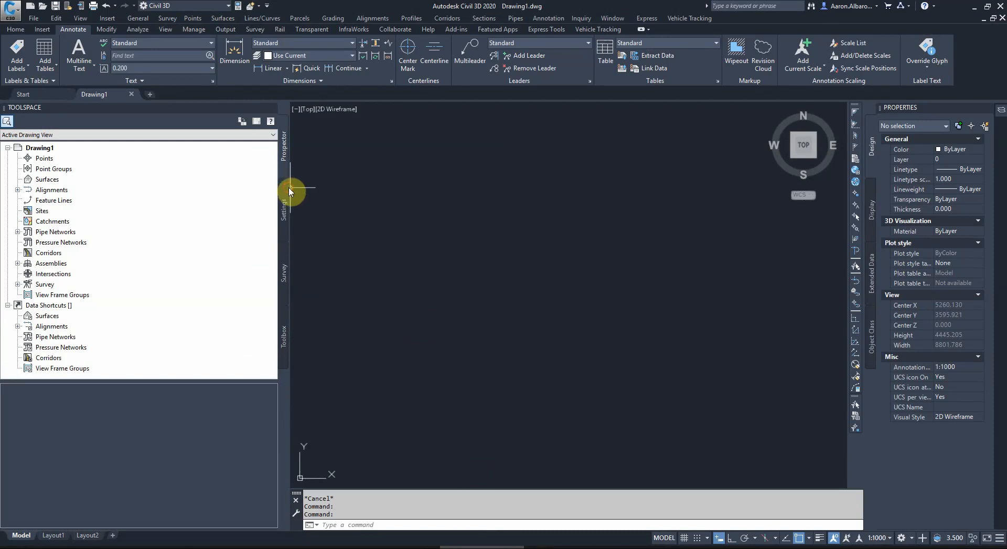
left_click_drag(290, 190, 131, 190)
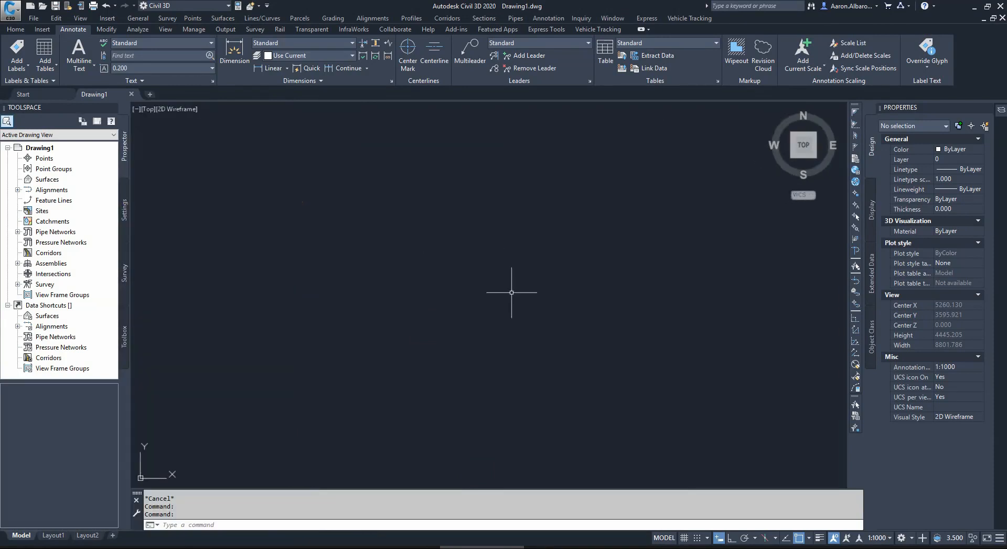
Step: In the Drawing Units settings, set the angle precision to 0d00'00" and make positive angles run clockwise
left_click(16, 29)
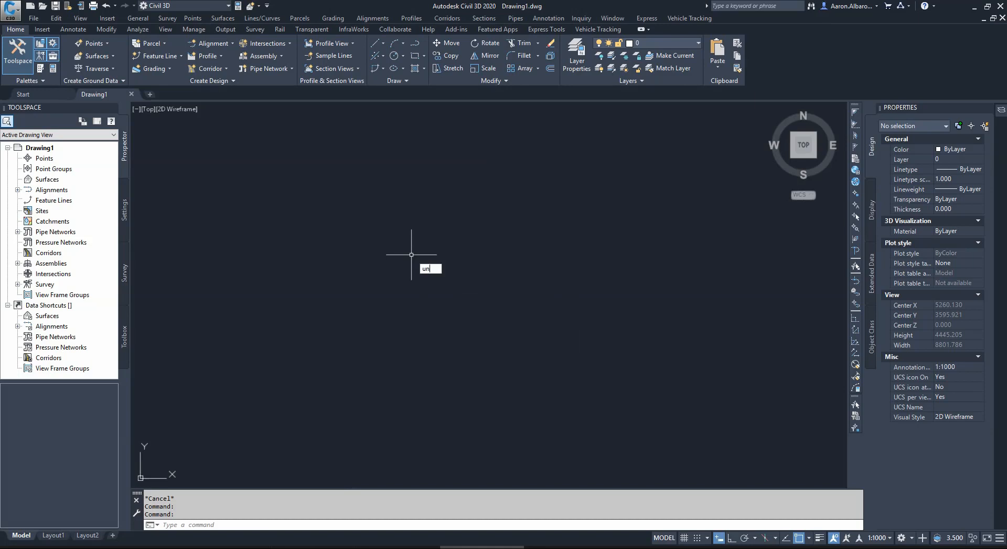
key("Return")
type("un")
key("Return")
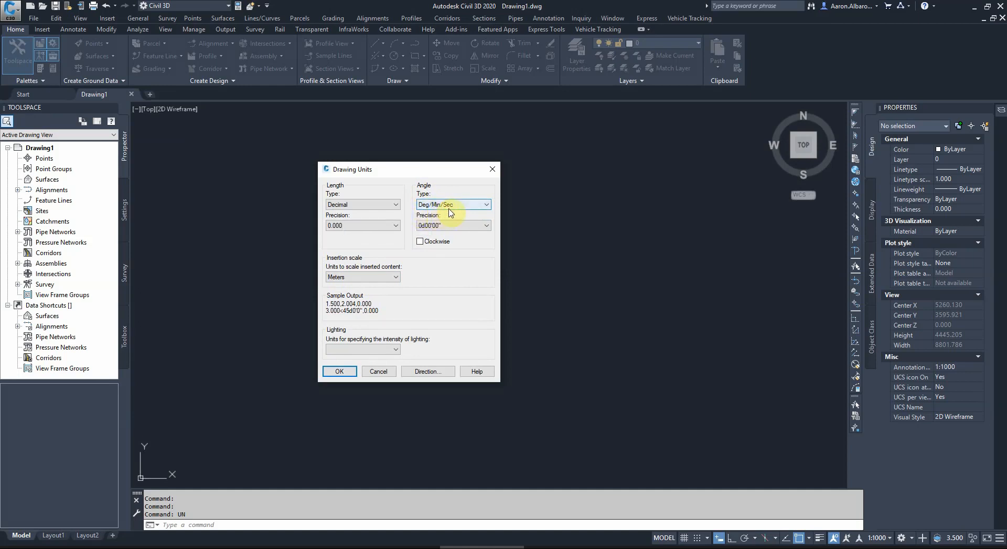
left_click(438, 226)
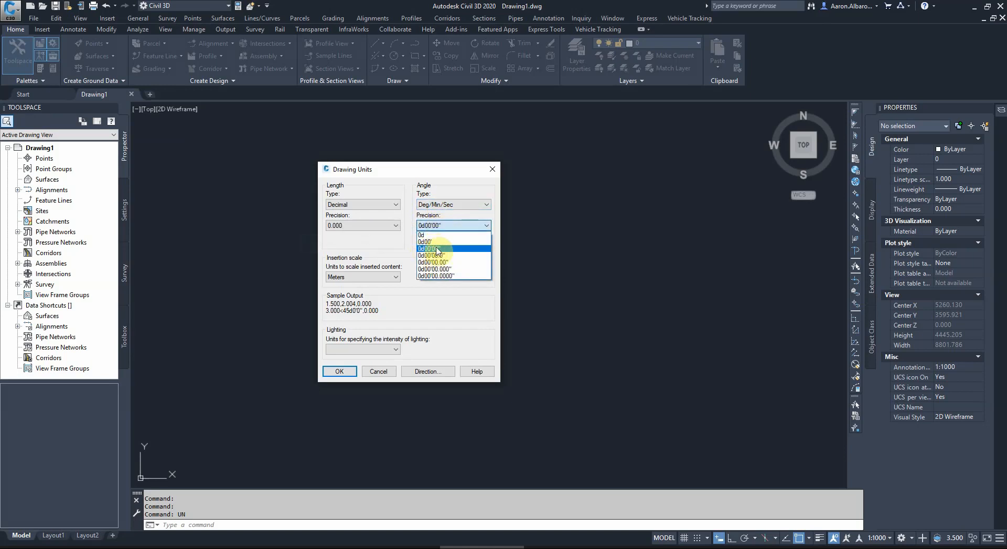
left_click(435, 249)
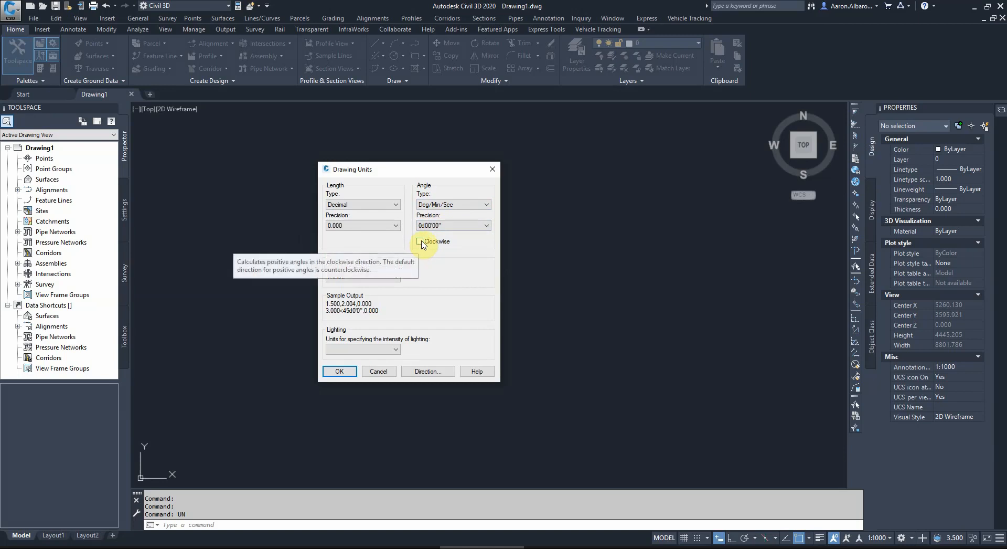
left_click(422, 243)
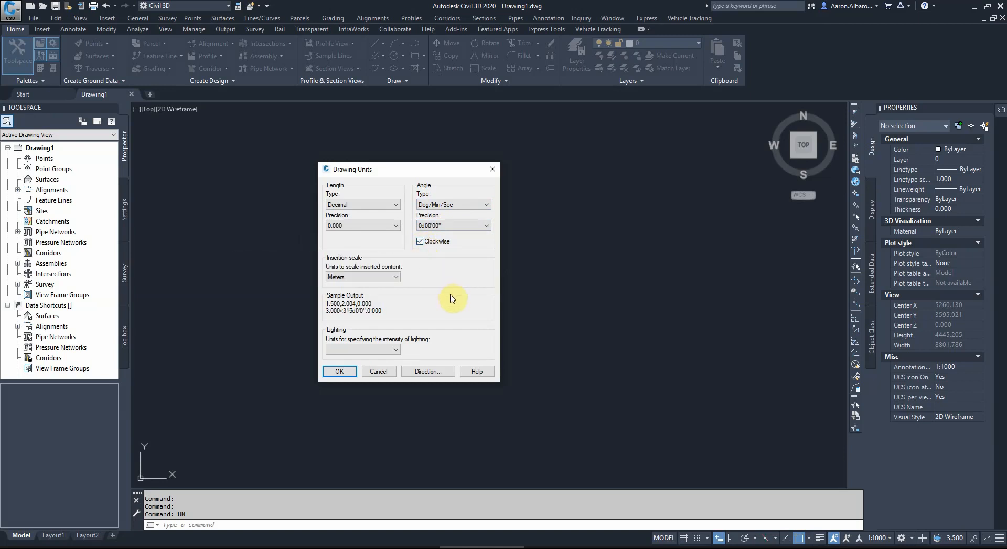
Step: Set the base angle direction to North and apply the drawing units
left_click(422, 369)
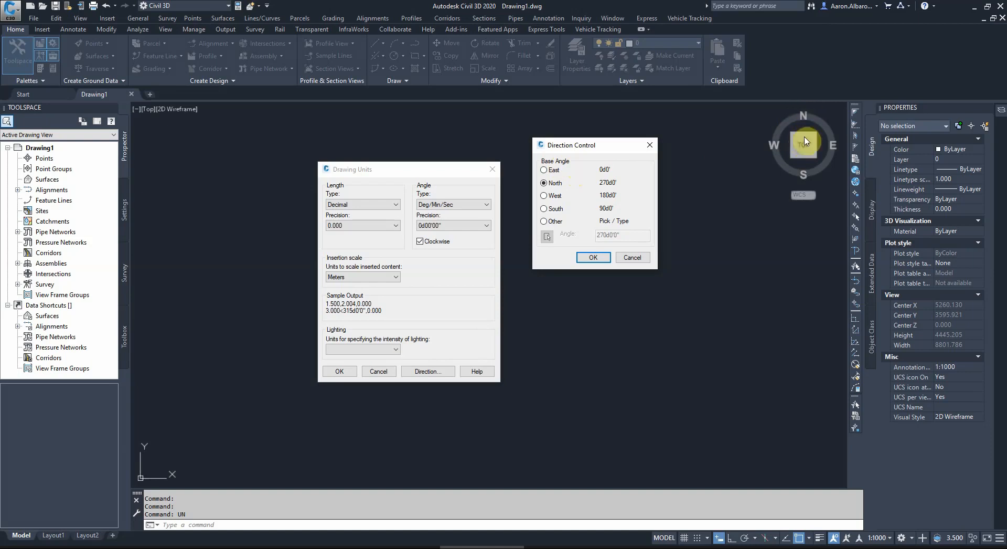
left_click(593, 257)
left_click(349, 371)
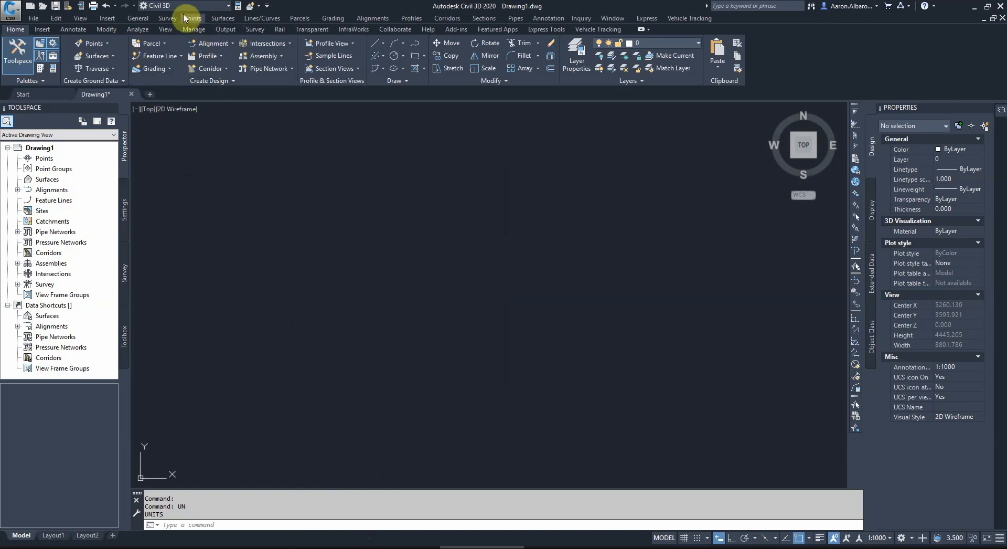
Step: Start a PDF import and open Road intersection Example Drawings.pdf from the Materials for the videos folder
left_click(104, 19)
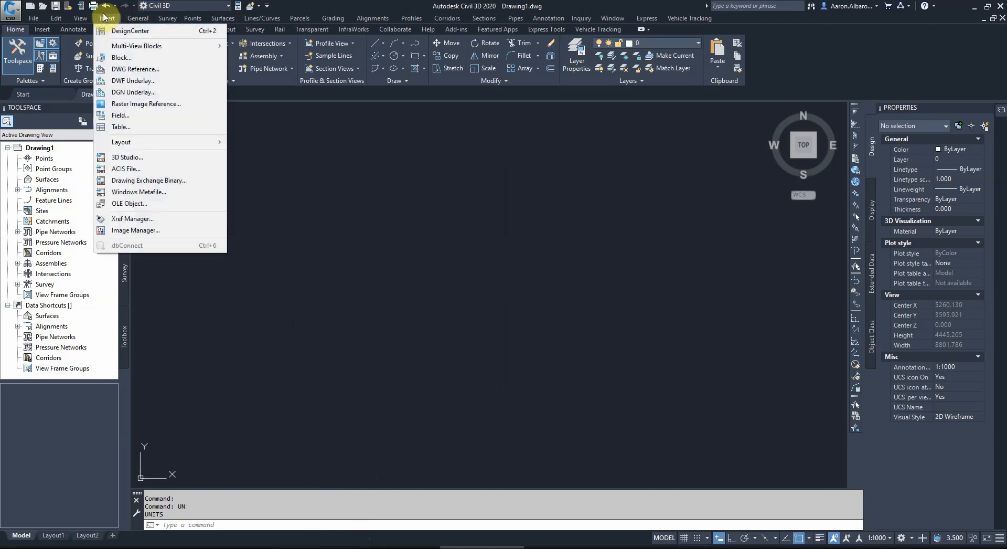
left_click(46, 30)
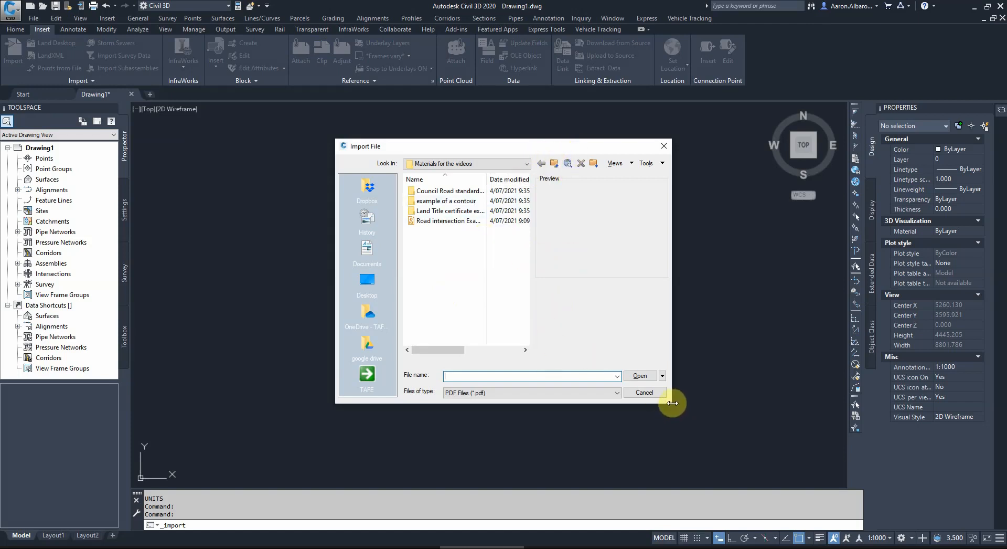
left_click_drag(672, 402, 737, 396)
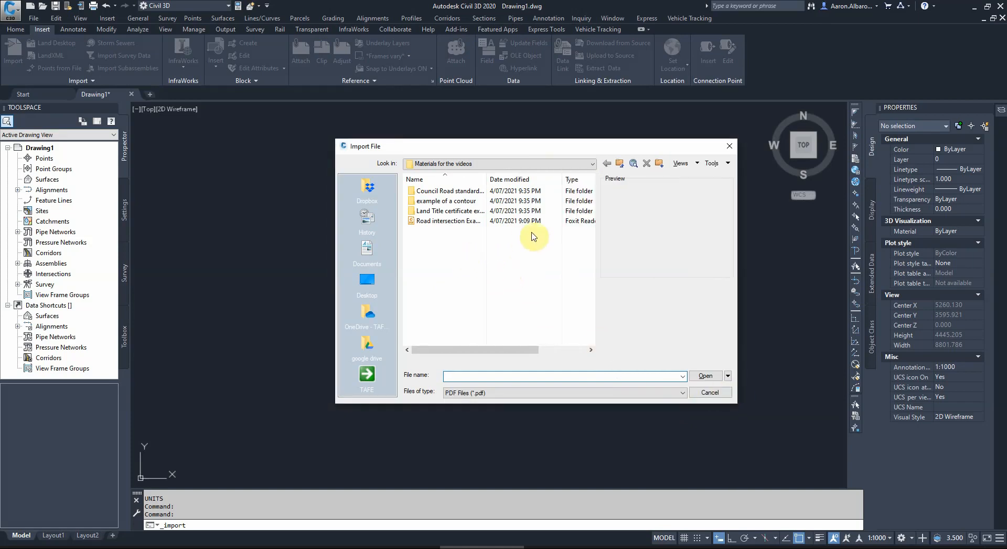
left_click(424, 221)
key("Return")
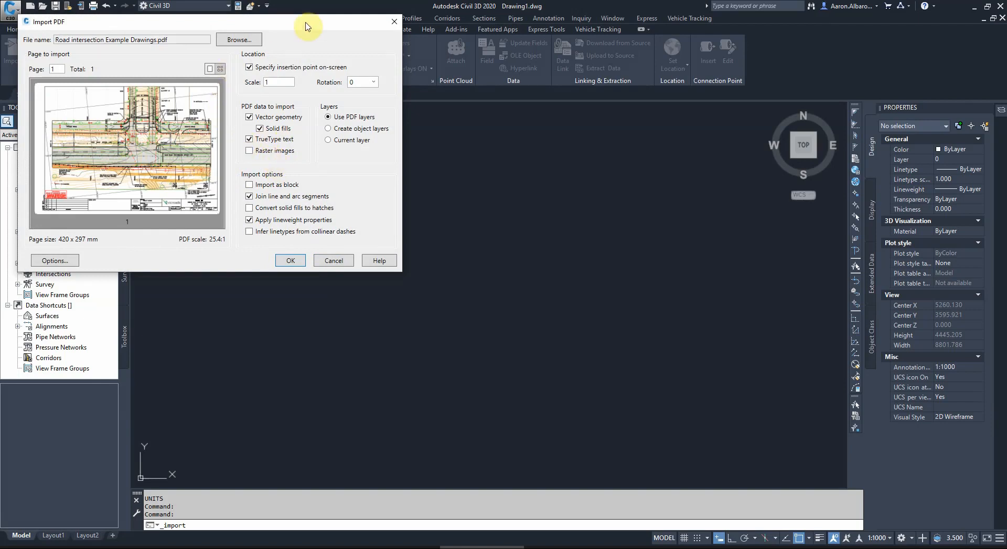
Step: Import the PDF page at scale 1 and rotation 0 using PDF layers, placing it at a picked point in model space
left_click_drag(306, 23, 559, 151)
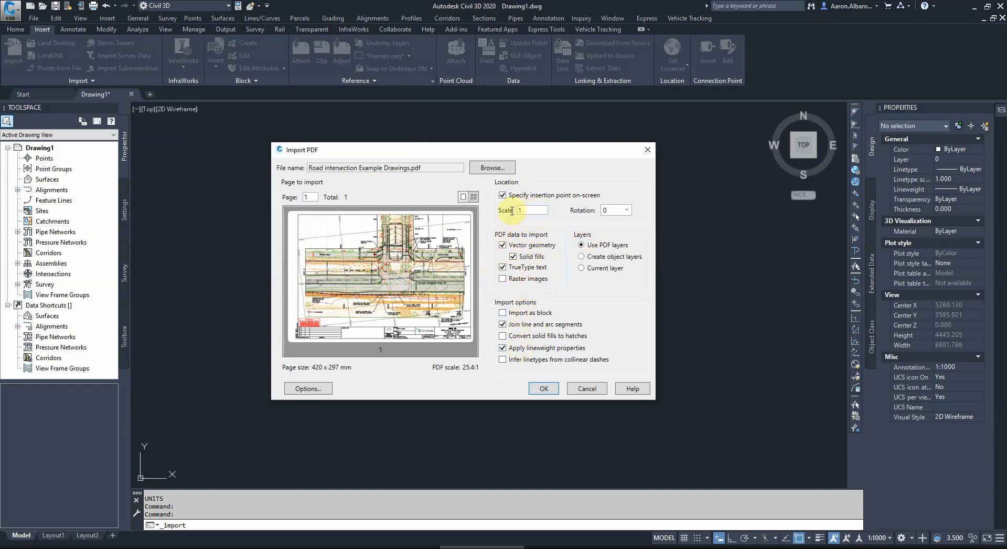
left_click(544, 389)
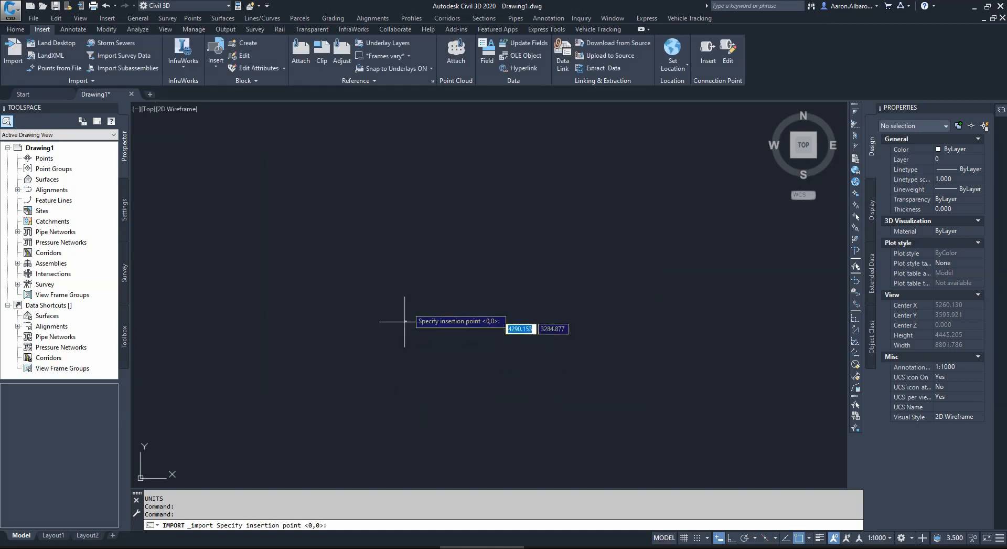
left_click(397, 271)
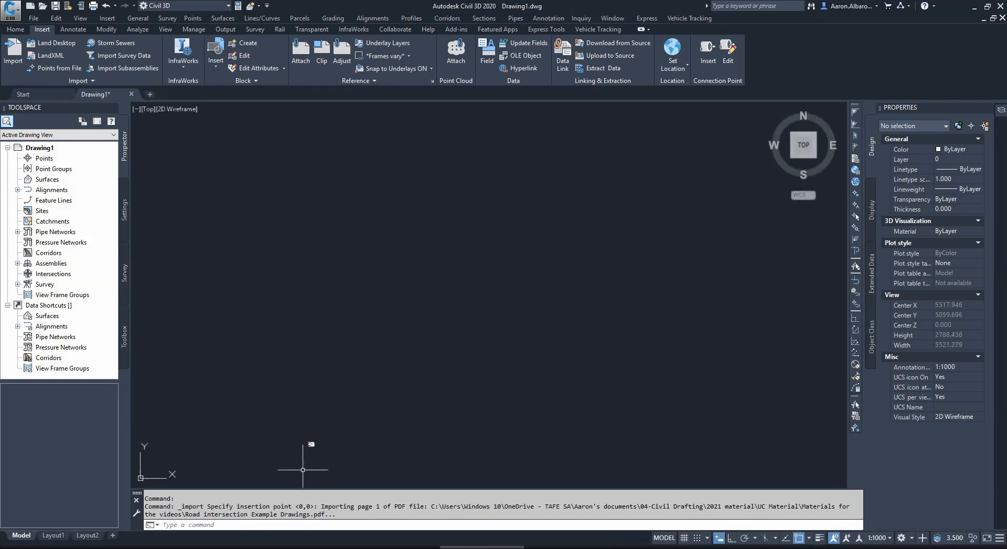
Step: Examine the imported road intersection plan as a whole and in detail around the junction
scroll(303, 469, "up", 12)
scroll(437, 292, "up", 4)
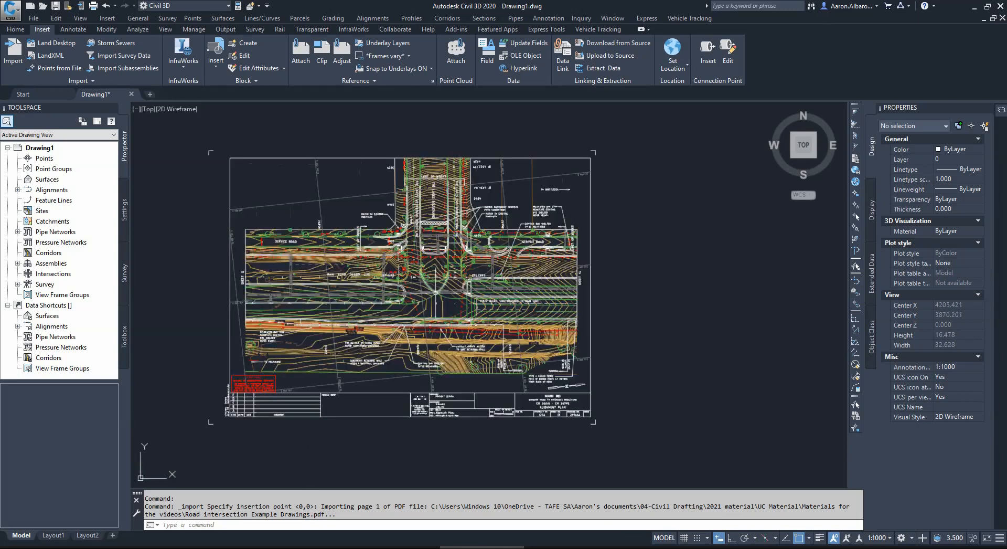
scroll(453, 276, "down", 6)
scroll(447, 297, "up", 6)
scroll(480, 351, "down", 3)
scroll(477, 353, "up", 3)
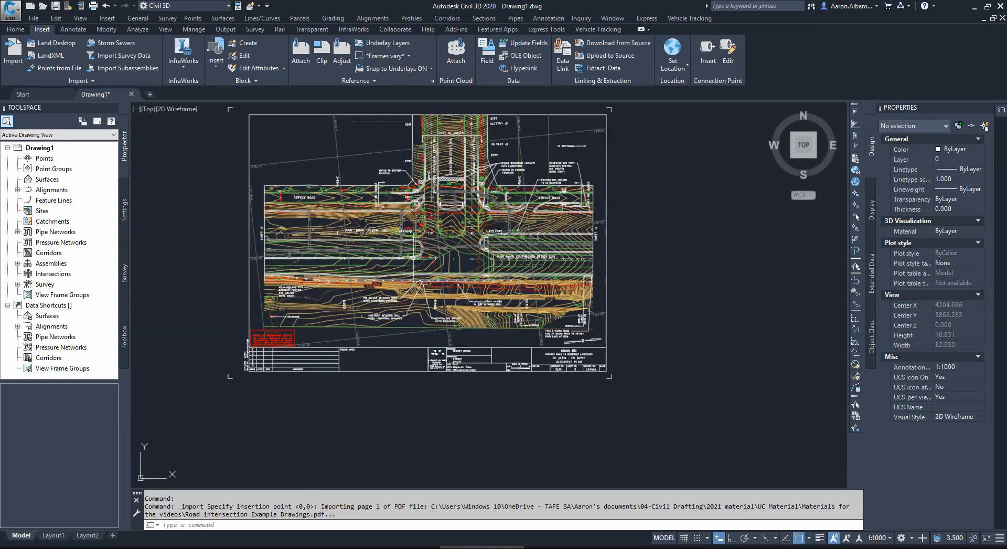
scroll(475, 205, "up", 2)
scroll(488, 210, "up", 2)
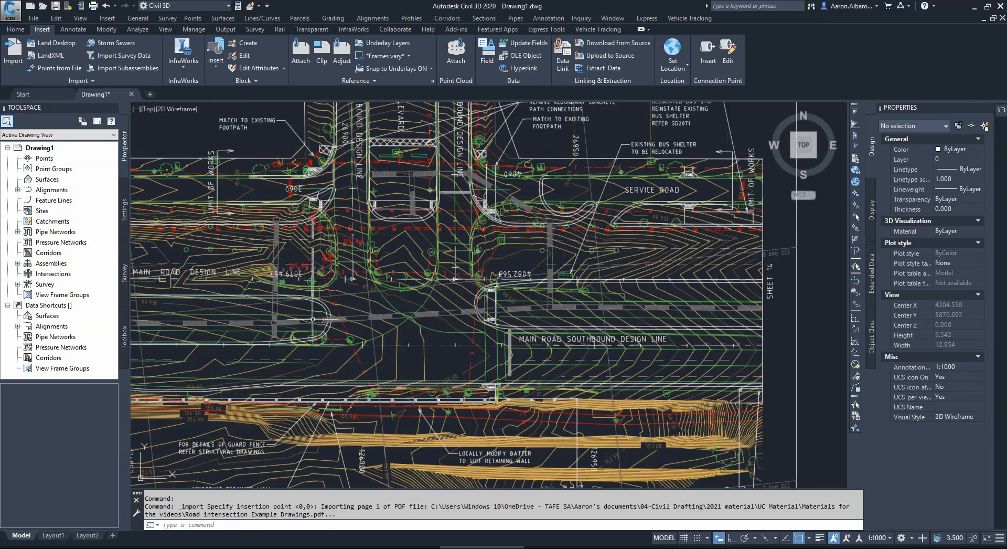
scroll(280, 322, "up", 4)
Step: Start a polyline and set the current object colour to Red
left_click(16, 29)
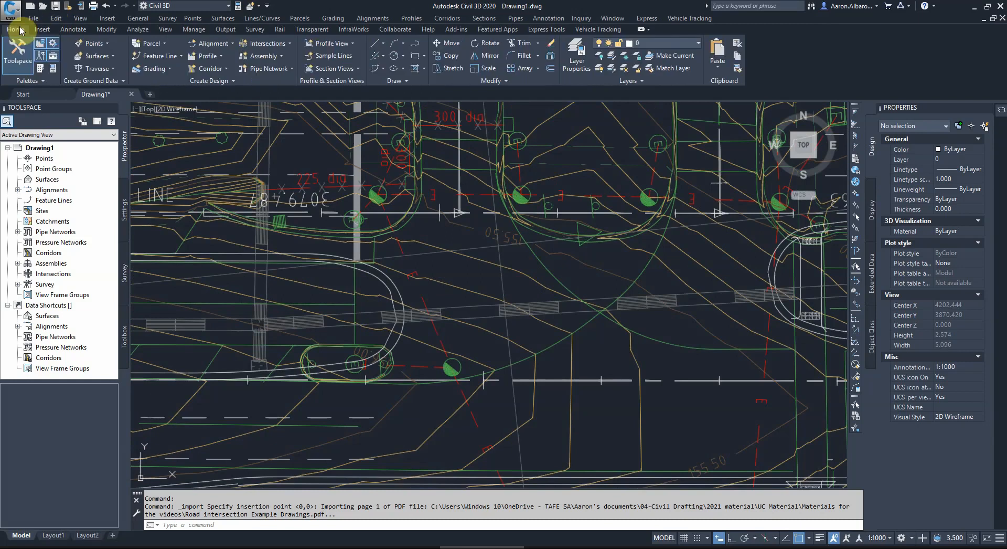
left_click(414, 44)
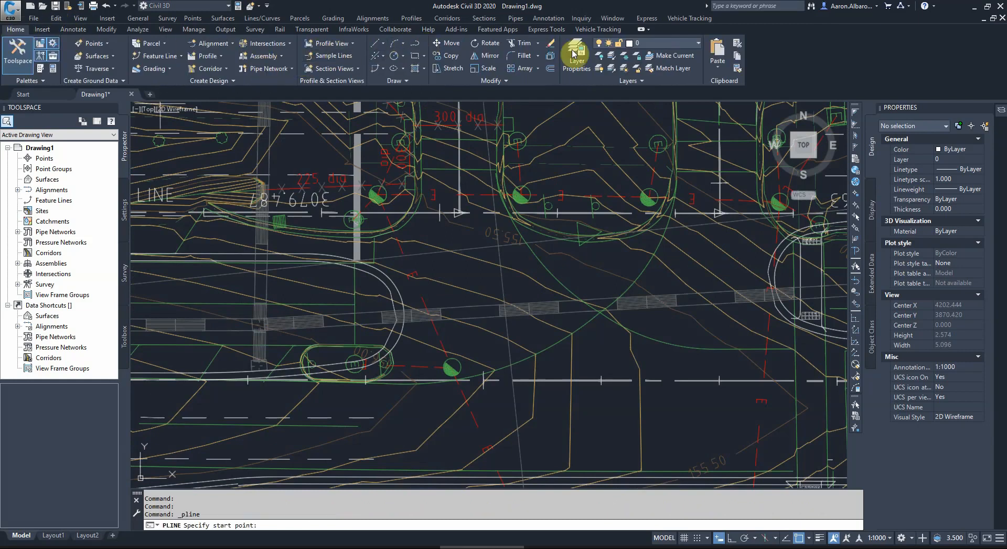
left_click(958, 150)
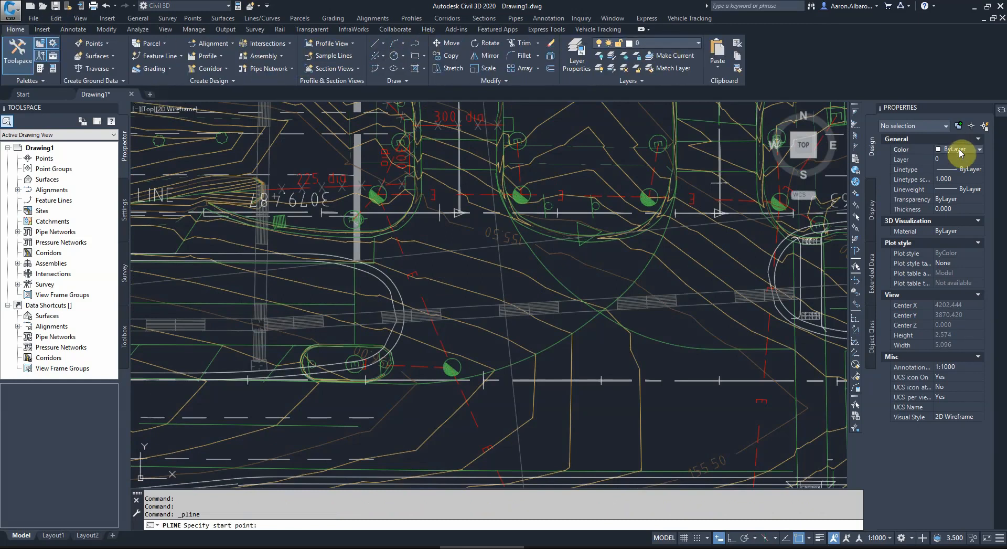
left_click(958, 150)
left_click(949, 178)
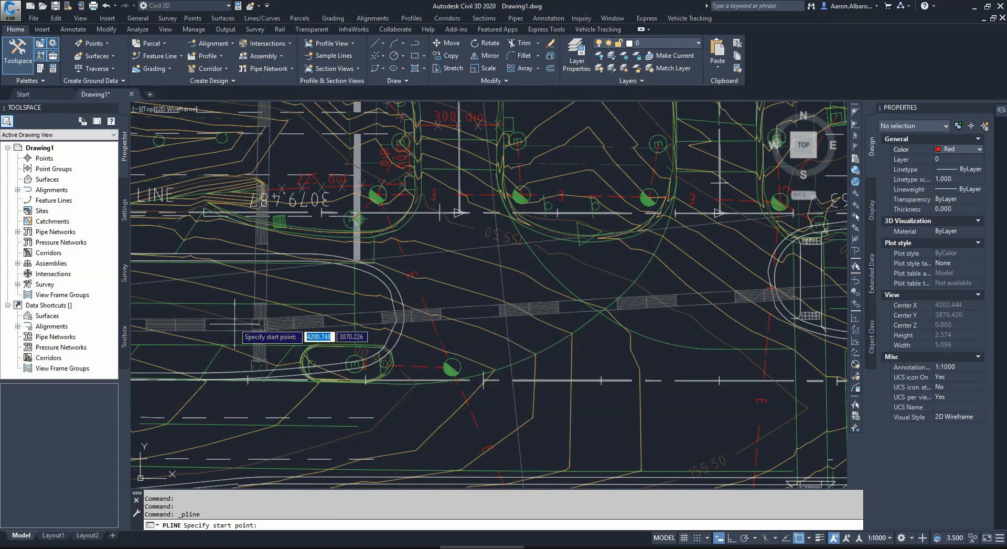
Step: Draw a single-segment polyline across the intersection, between the junctions of the grey hatched strips on either side
left_click(254, 328)
scroll(254, 329, "down", 3)
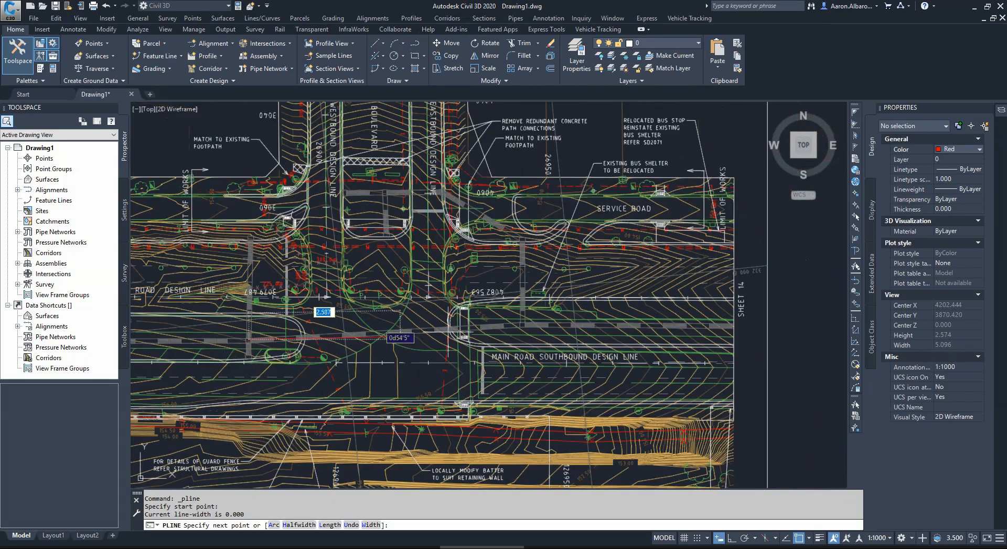
scroll(478, 325, "up", 3)
scroll(574, 333, "up", 4)
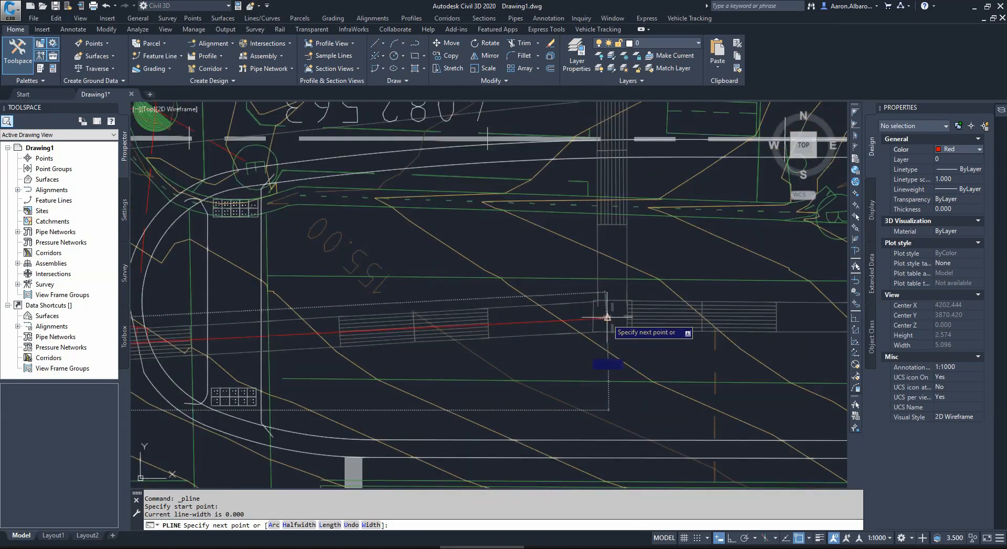
left_click(603, 318)
key("Escape")
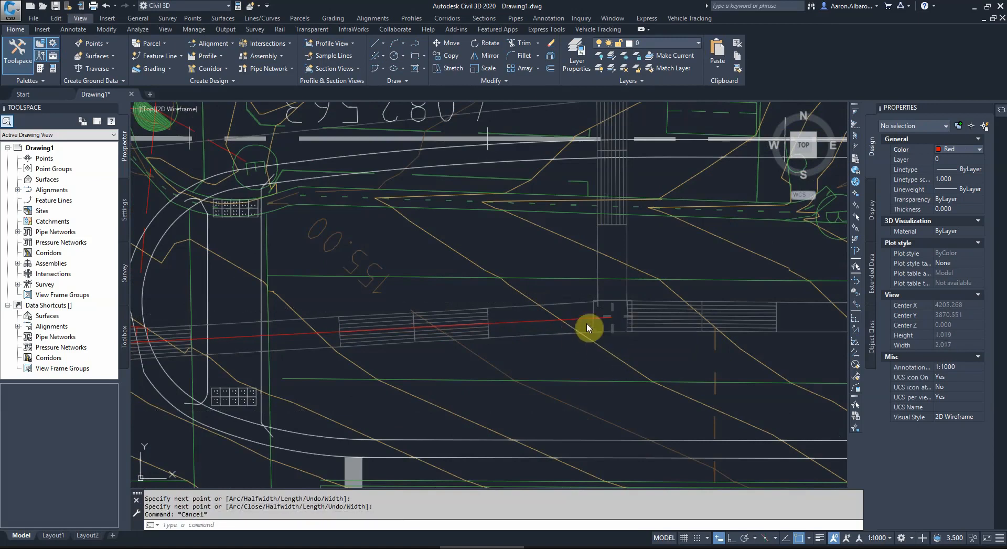
Step: Select the red polyline and several imported contour and boundary polylines to inspect them, and clear the selection
scroll(587, 317, "down", 4)
left_click(486, 310)
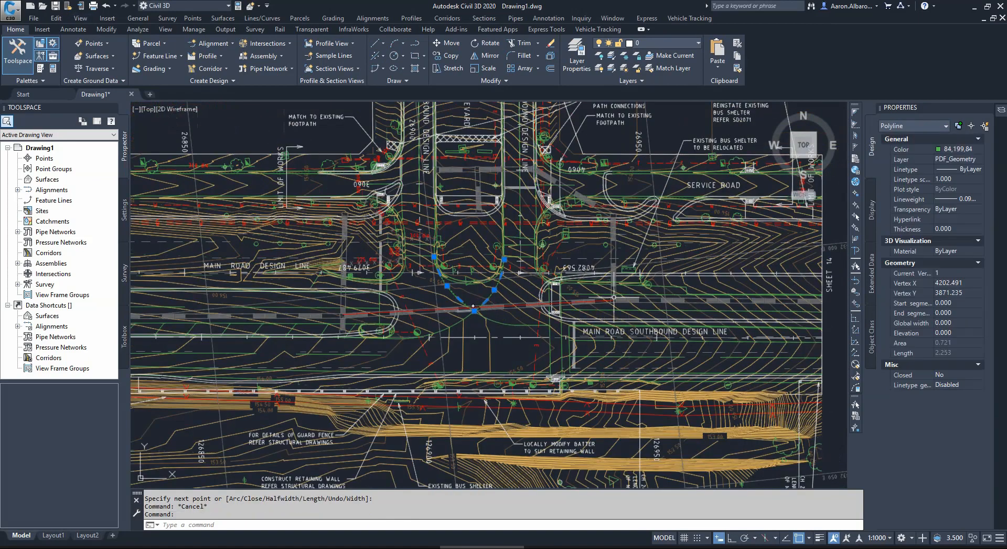
left_click(514, 302)
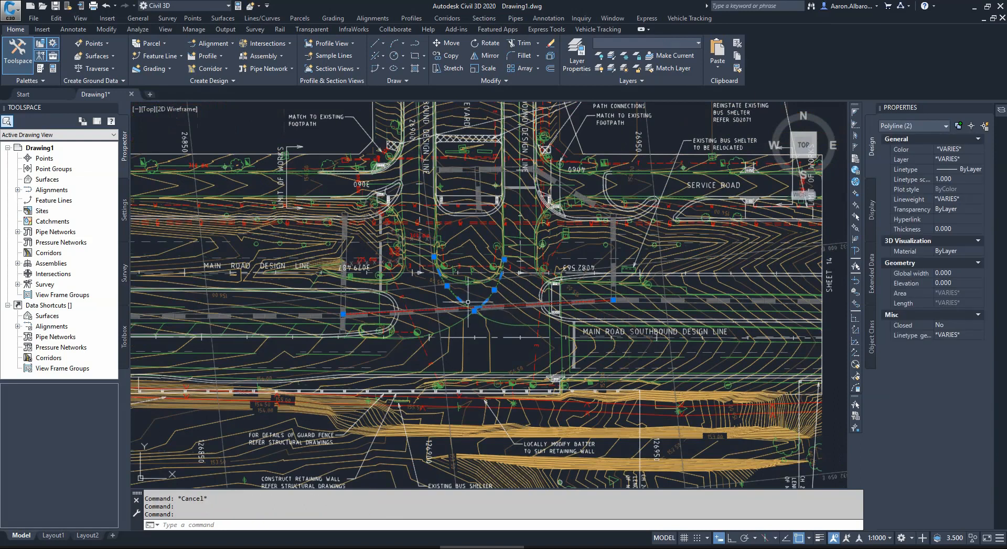
scroll(405, 223, "down", 4)
scroll(335, 194, "up", 5)
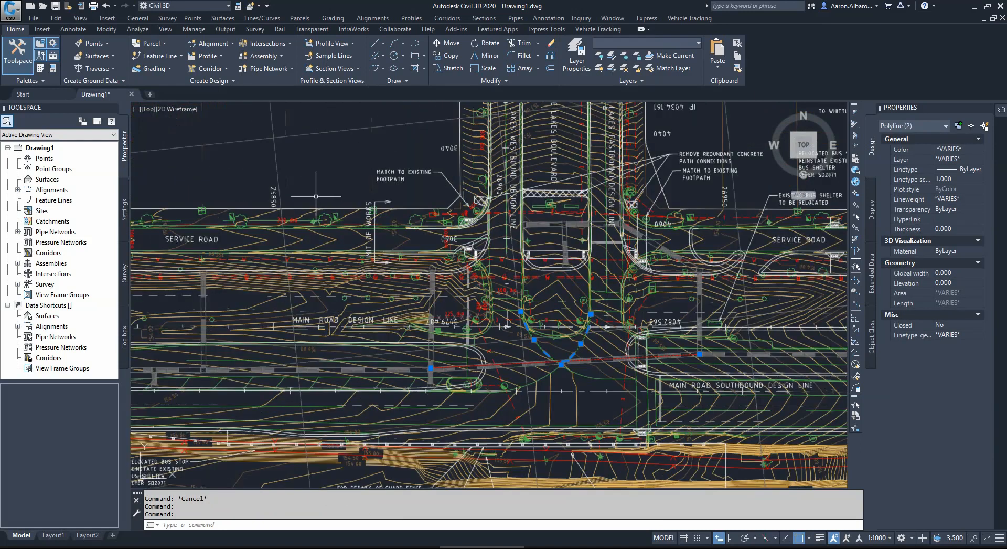
left_click(360, 232)
left_click(329, 240)
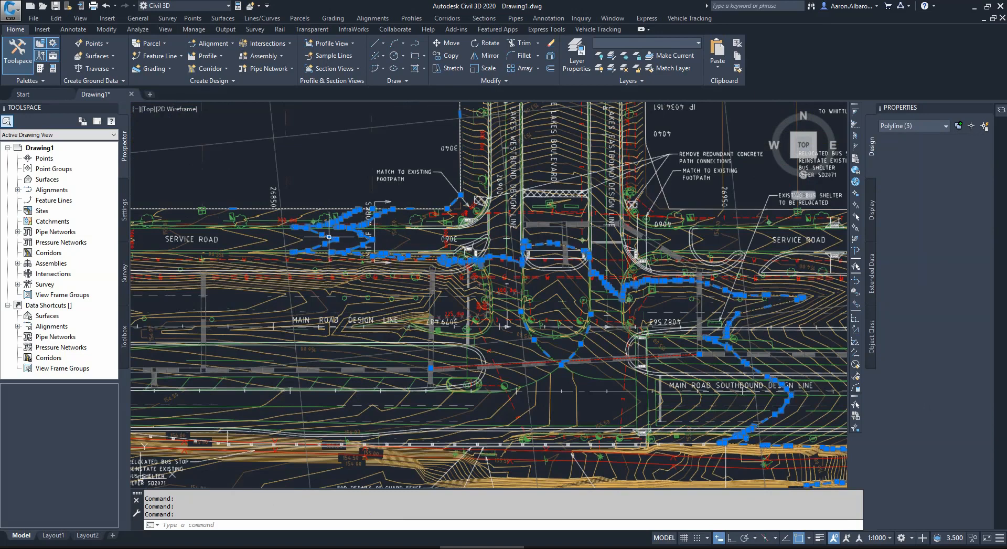
scroll(543, 262, "down", 2)
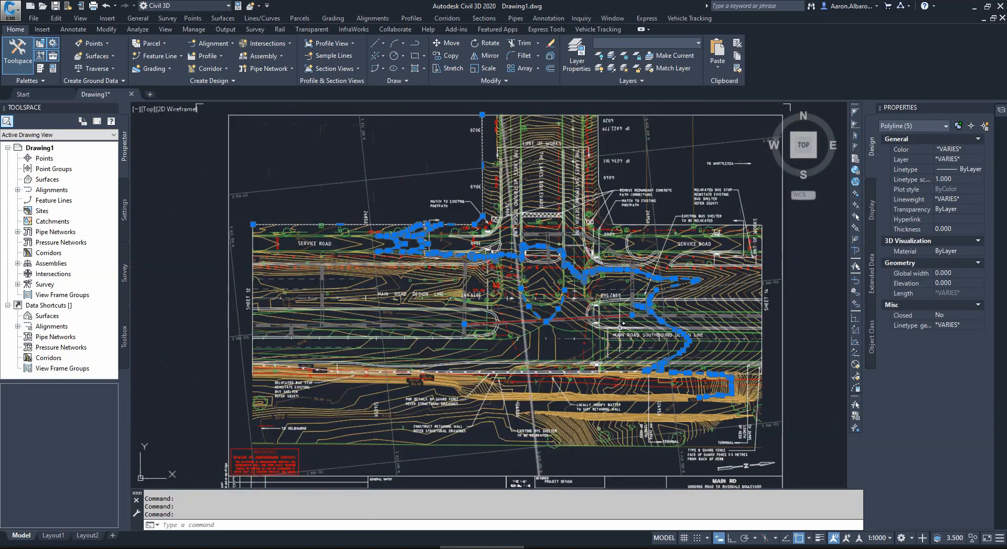
left_click(539, 363)
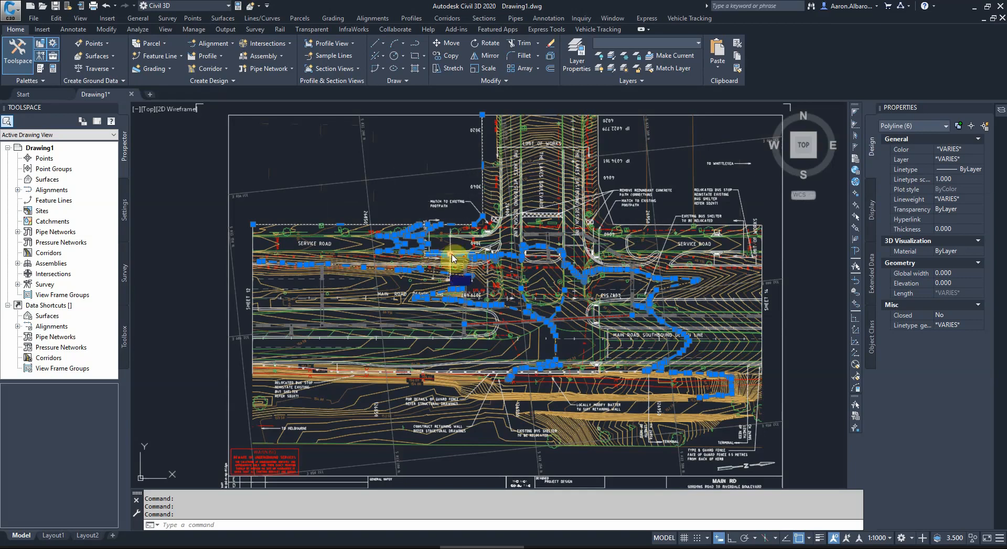
key("Escape")
key("Escape")
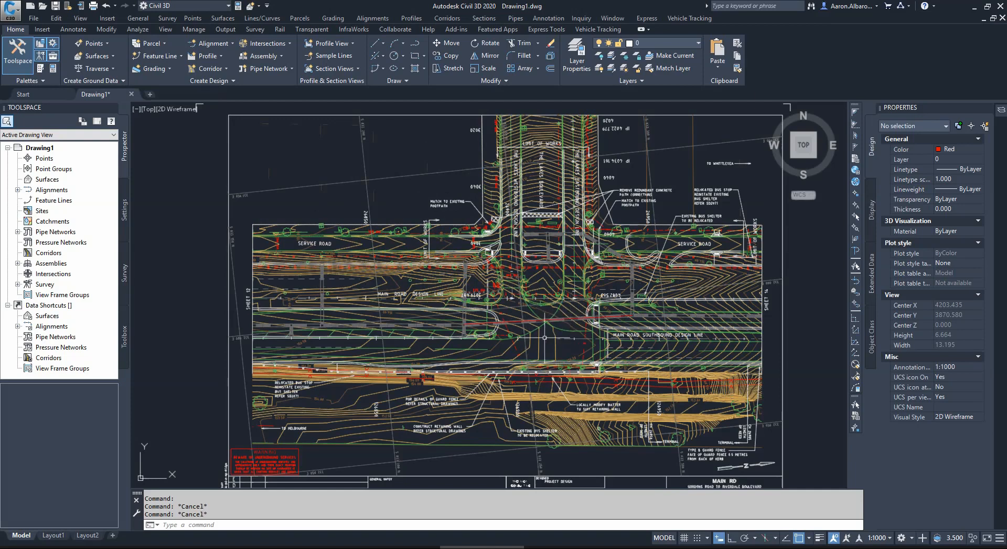
Step: Examine the Scale of Metres bar in the plan's title block
scroll(544, 336, "up", 2)
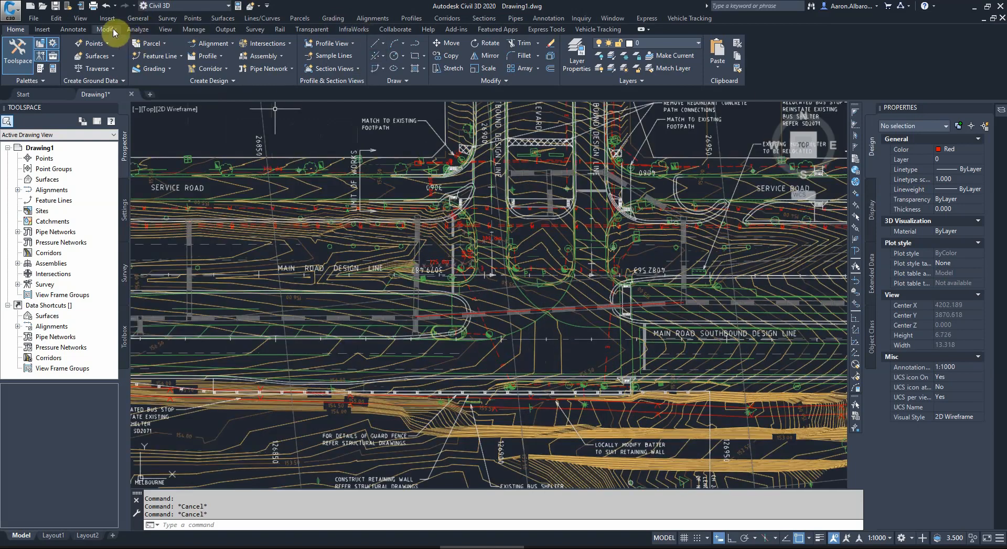
scroll(433, 258, "down", 2)
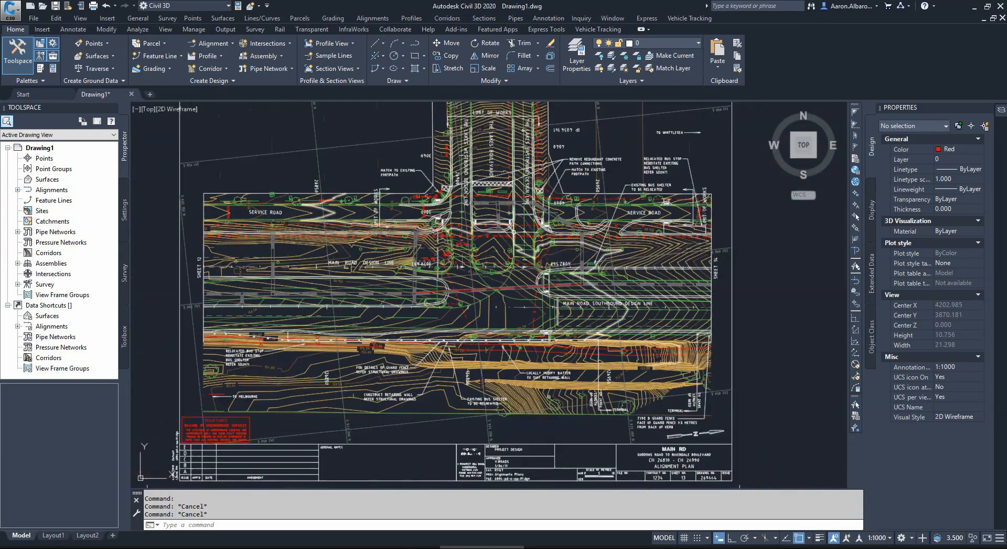
scroll(517, 236, "down", 2)
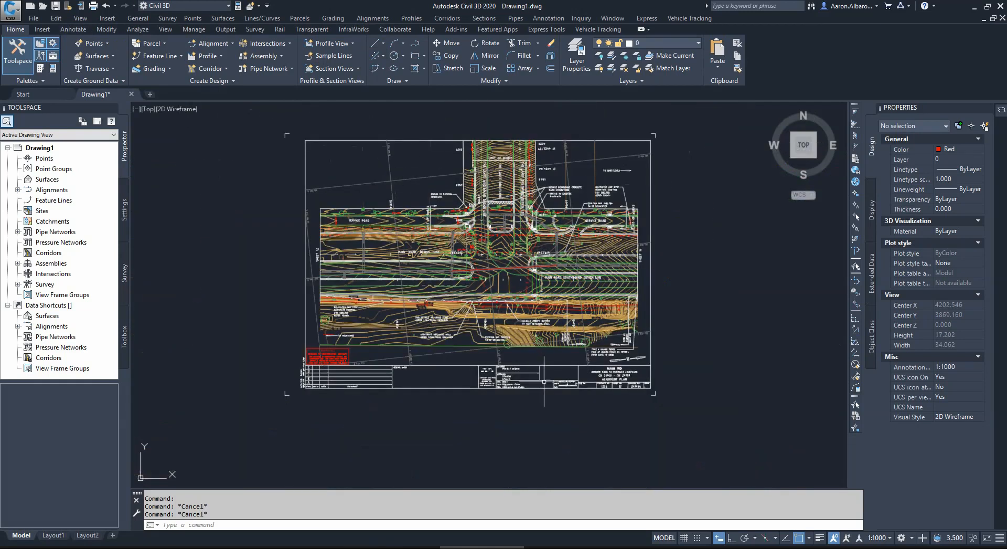
scroll(559, 386, "up", 8)
scroll(563, 385, "up", 2)
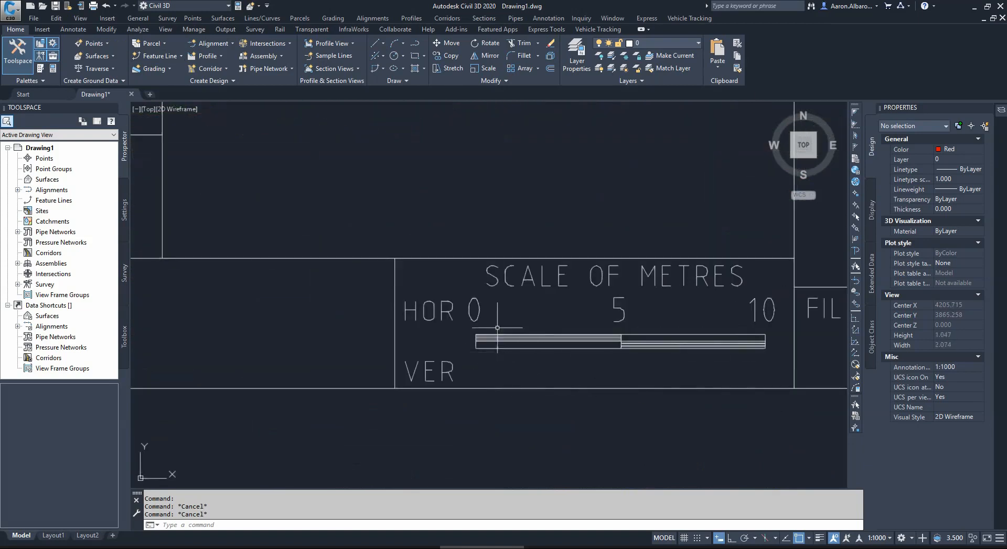
scroll(632, 334, "down", 15)
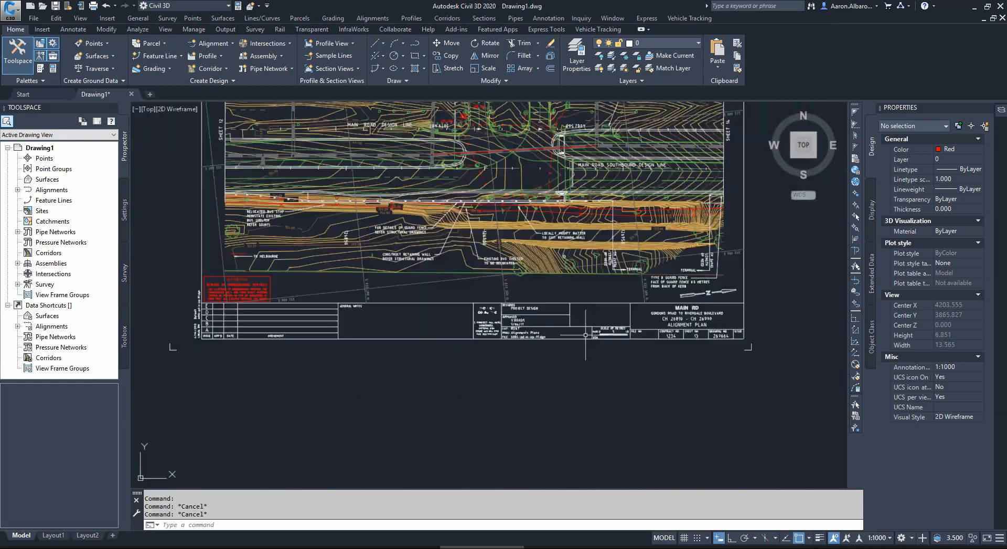
Step: Select the entire imported plan and start scaling it from a base point at the lower zero end of the scale bar
left_click(681, 150)
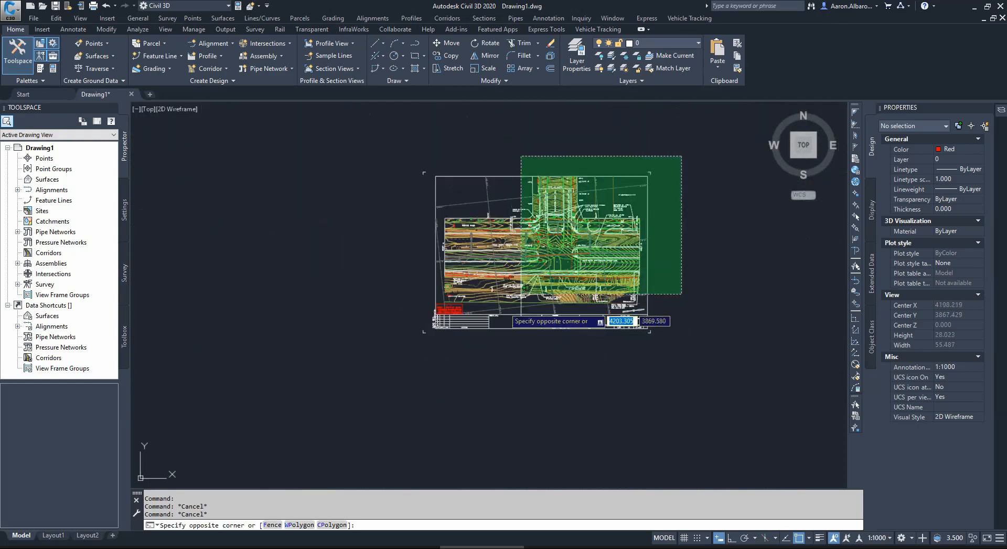
left_click(373, 404)
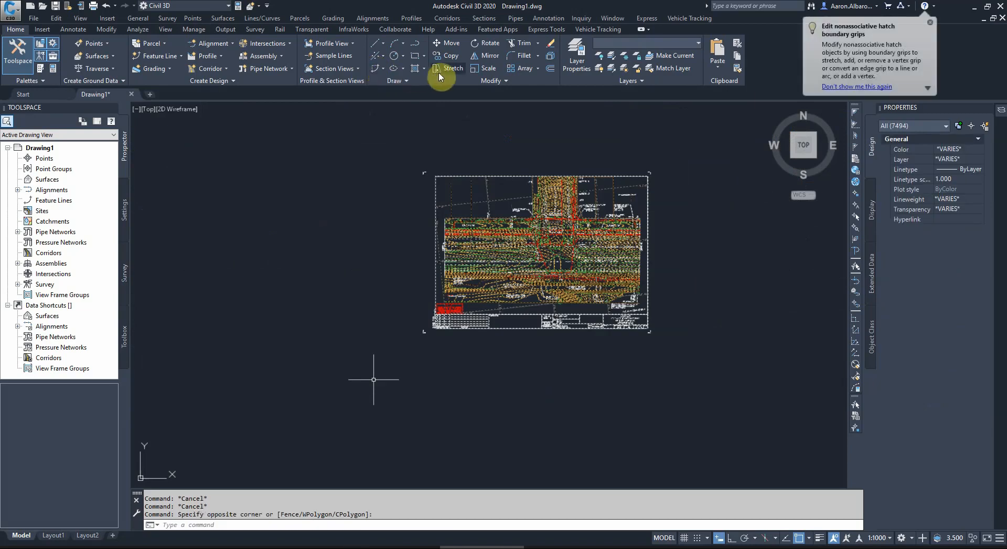
type("sc")
key("Return")
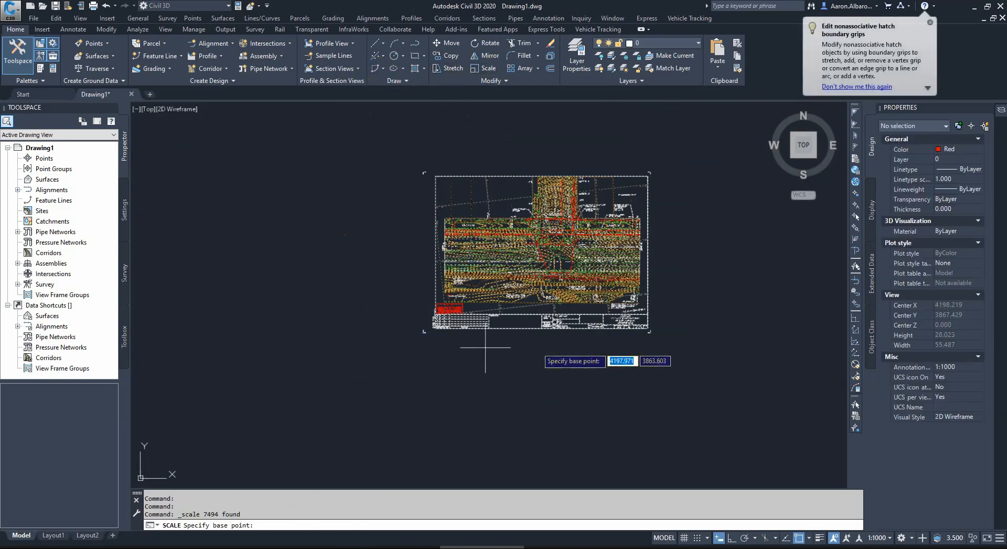
scroll(551, 344, "up", 4)
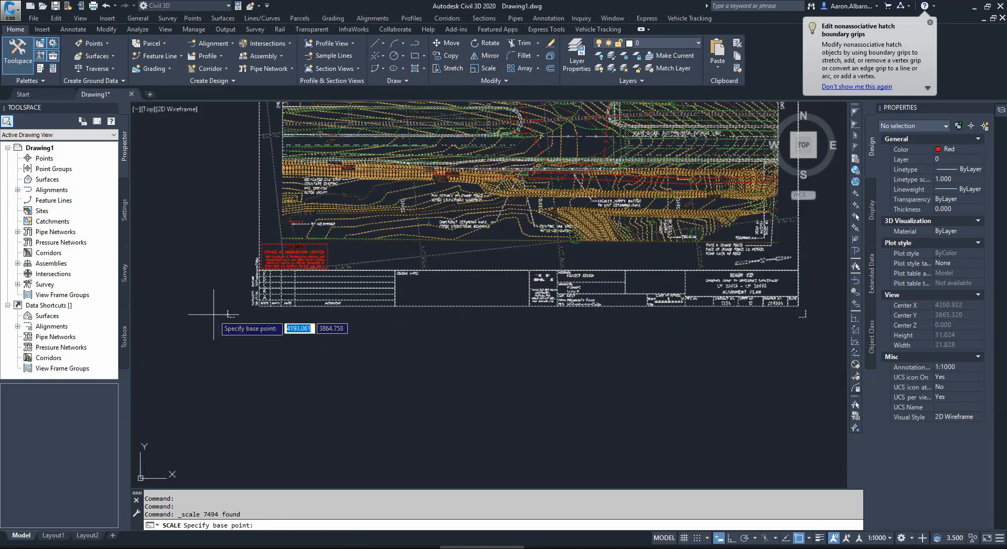
scroll(624, 294, "up", 10)
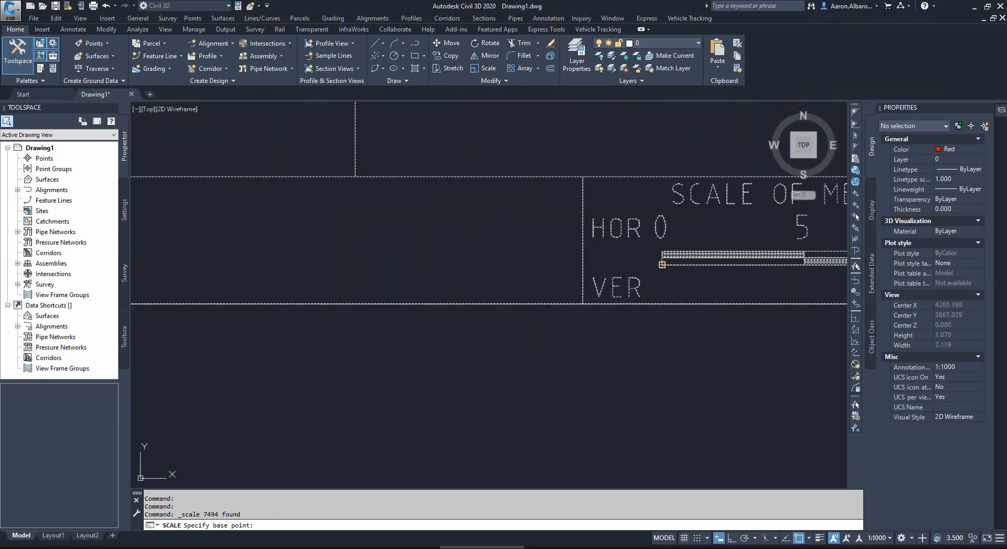
left_click(662, 264)
scroll(530, 345, "down", 10)
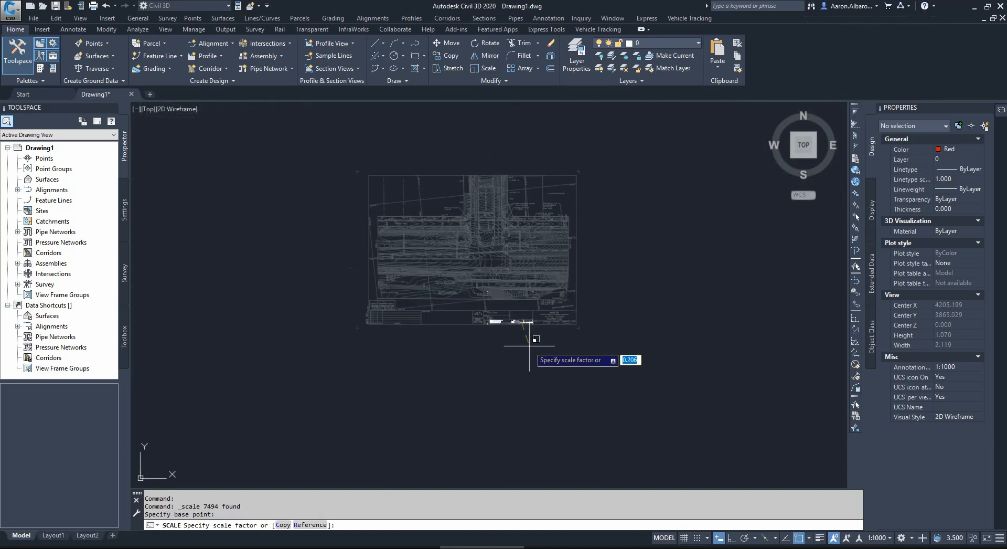
scroll(489, 348, "down", 5)
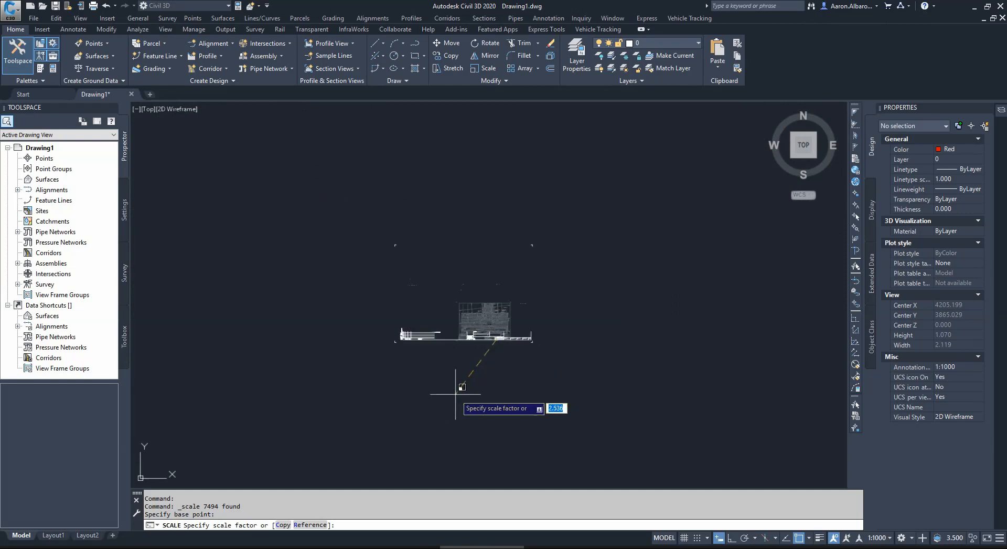
scroll(493, 362, "up", 5)
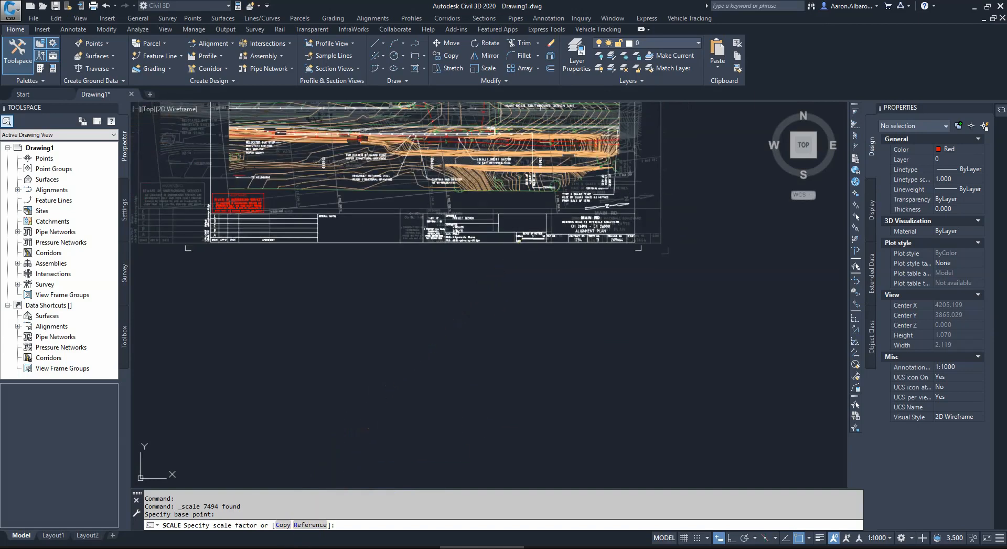
Step: Use the Reference option with Ortho on, picking the reference length along the scale bar's lower edge from its 0 end to its 10 end
key("Return")
scroll(547, 241, "up", 8)
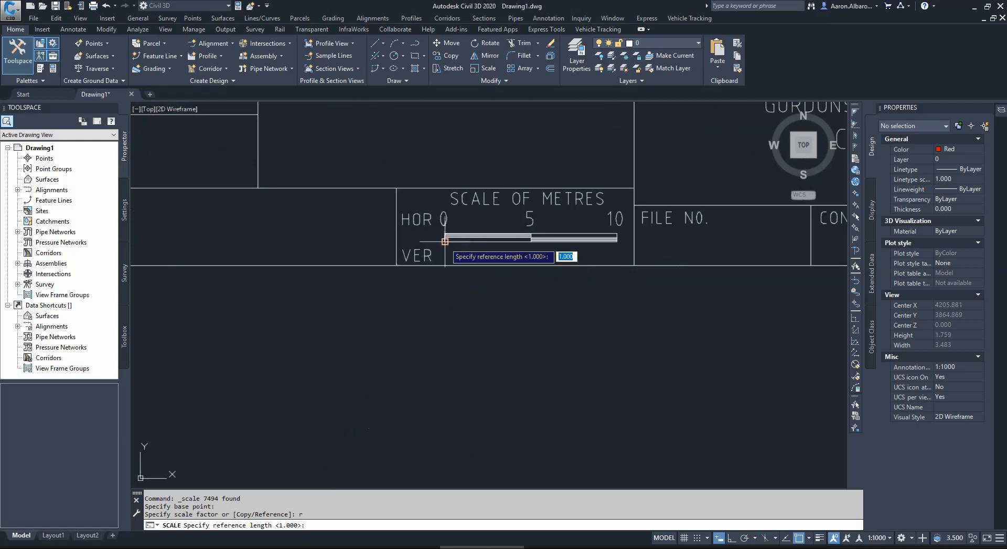
left_click(445, 240)
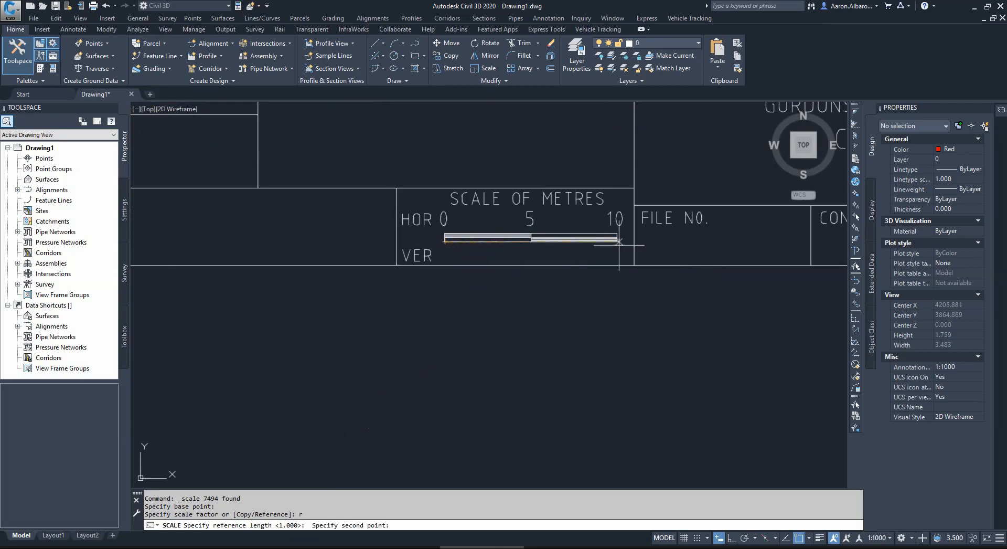
scroll(619, 244, "up", 2)
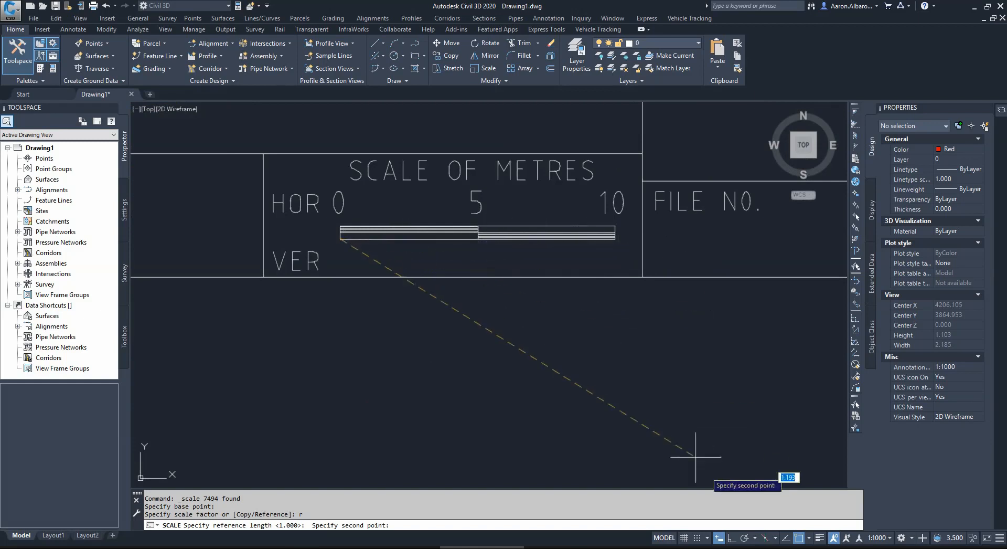
left_click(732, 538)
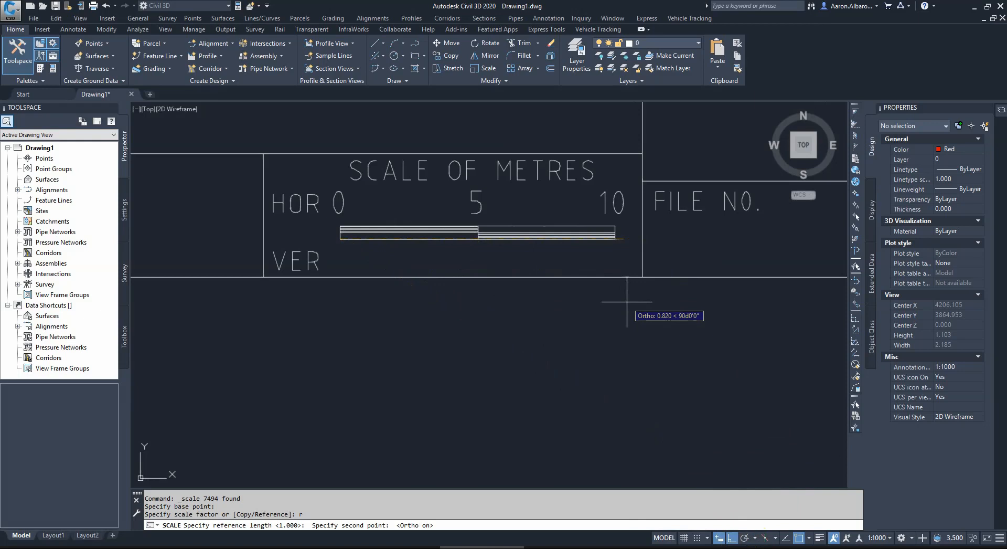
scroll(622, 242, "up", 2)
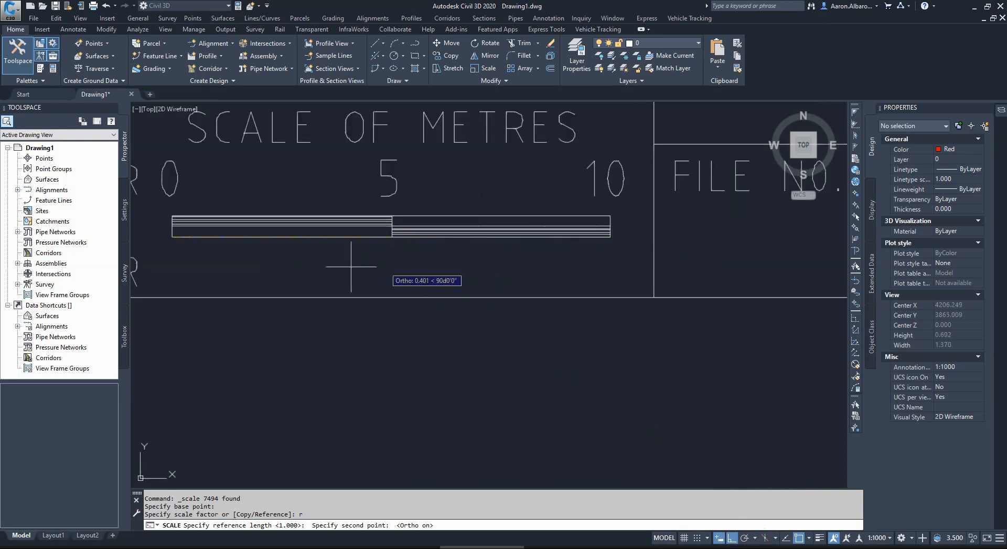
left_click(610, 237)
Step: Set the new length of the scale bar reference to 10 to scale the plan to true size
scroll(525, 263, "down", 4)
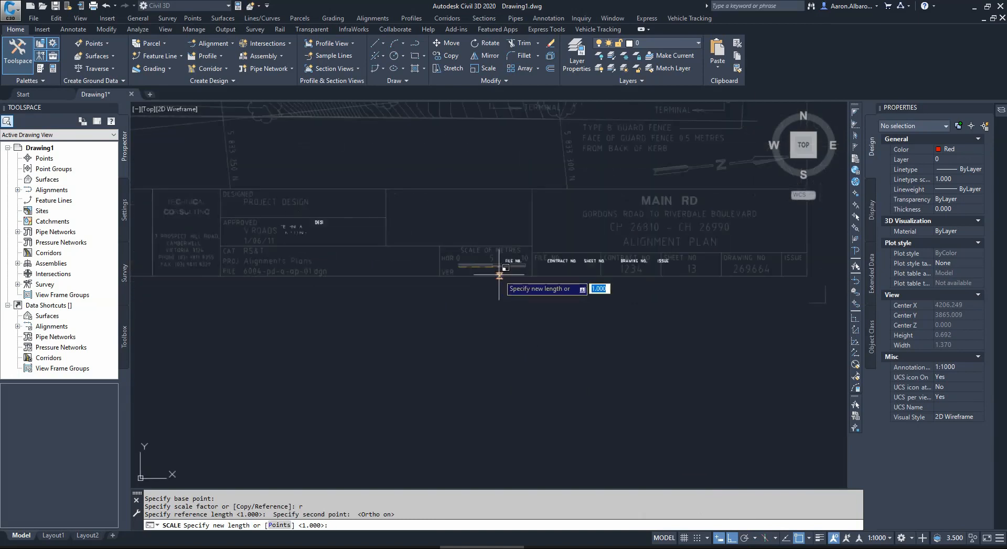
scroll(535, 199, "up", 3)
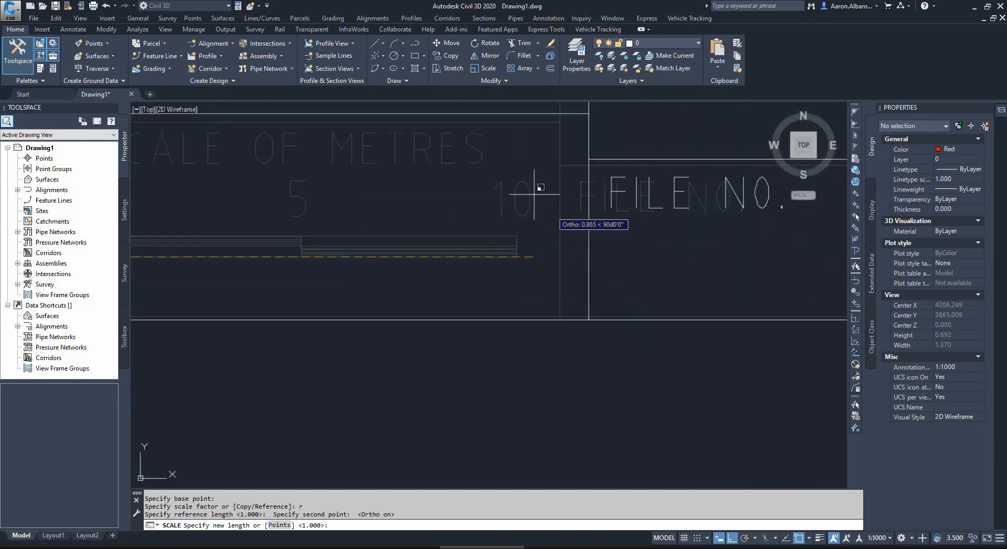
scroll(629, 252, "down", 3)
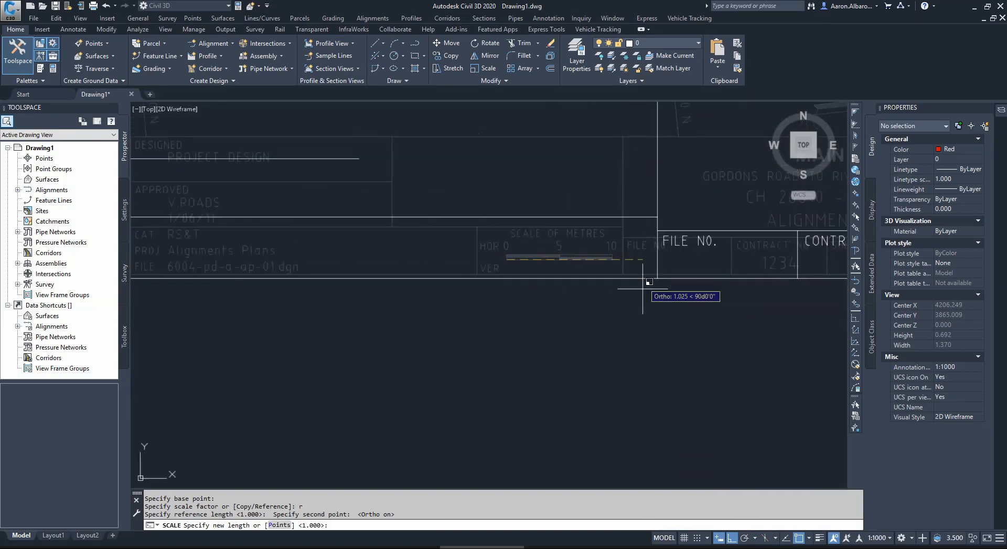
type("1")
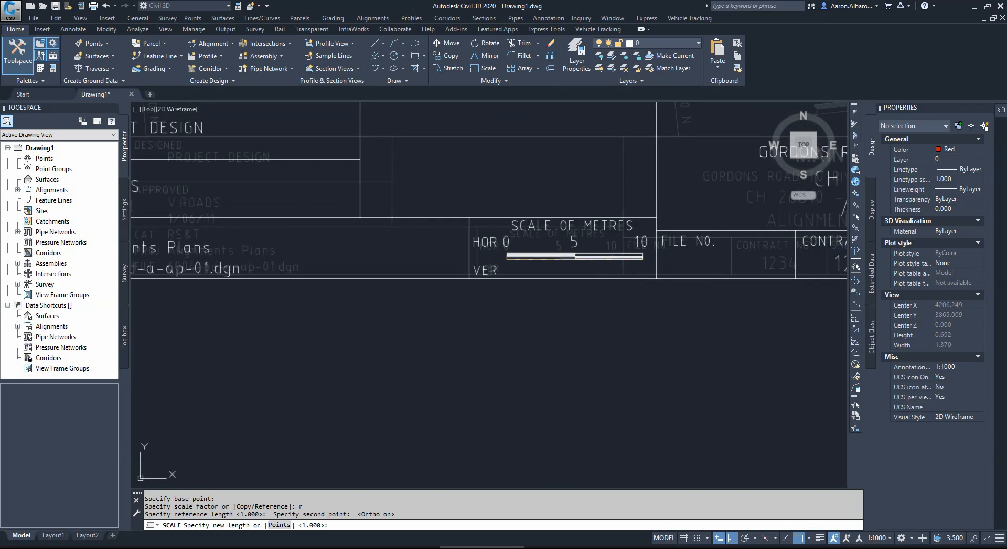
type("0")
key("Return")
scroll(482, 318, "down", 4)
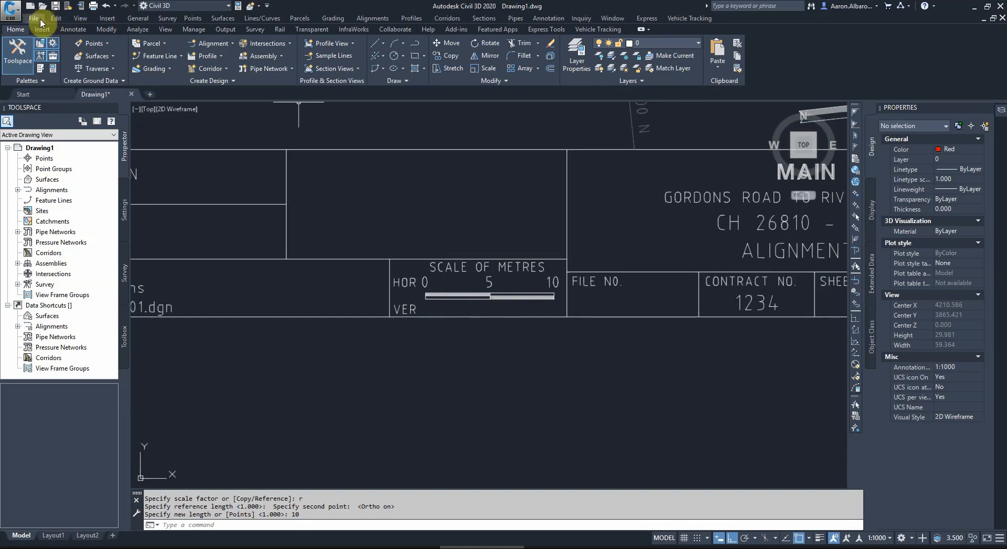
Step: Add a horizontal linear dimension below the scaled bar from its 0 end to its 10 end
left_click(73, 29)
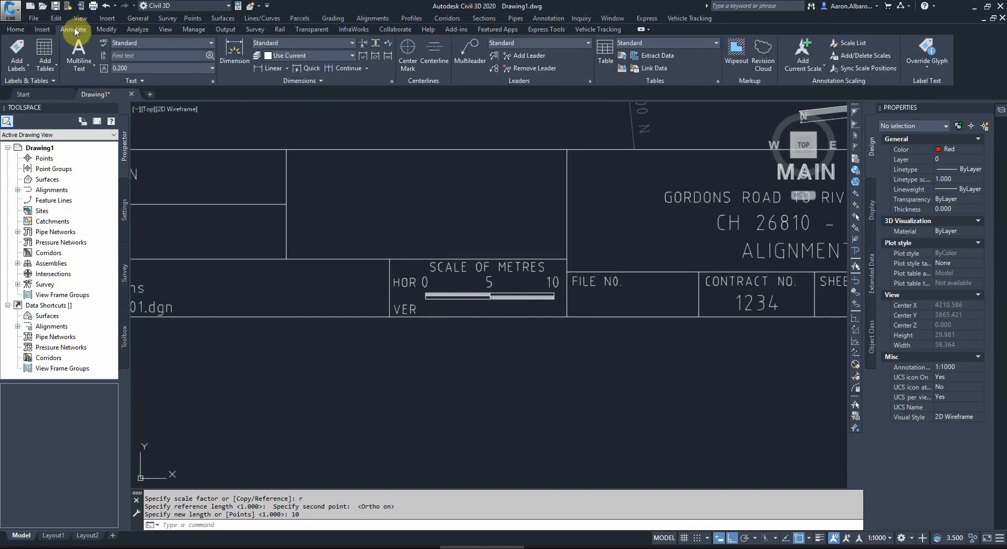
left_click(271, 68)
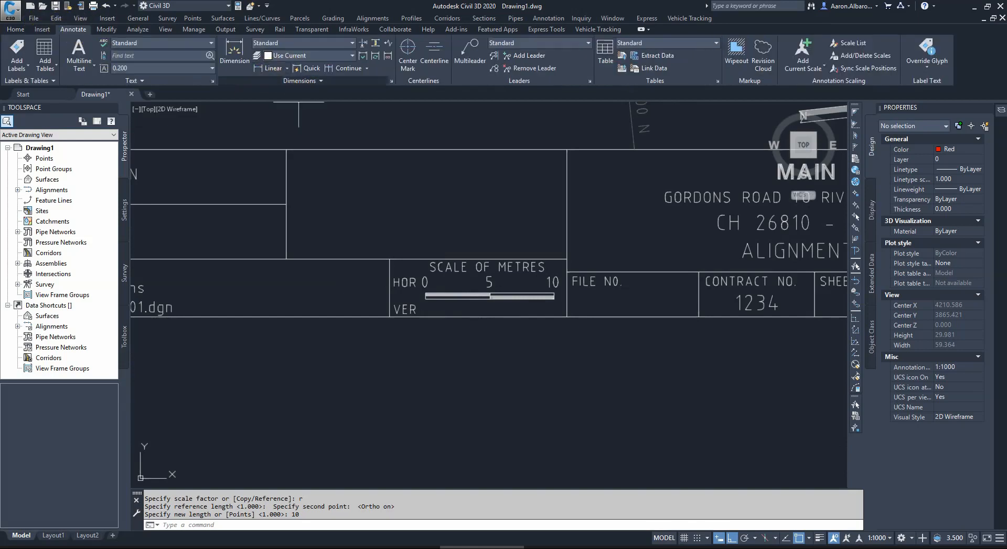
left_click(425, 299)
scroll(542, 309, "up", 4)
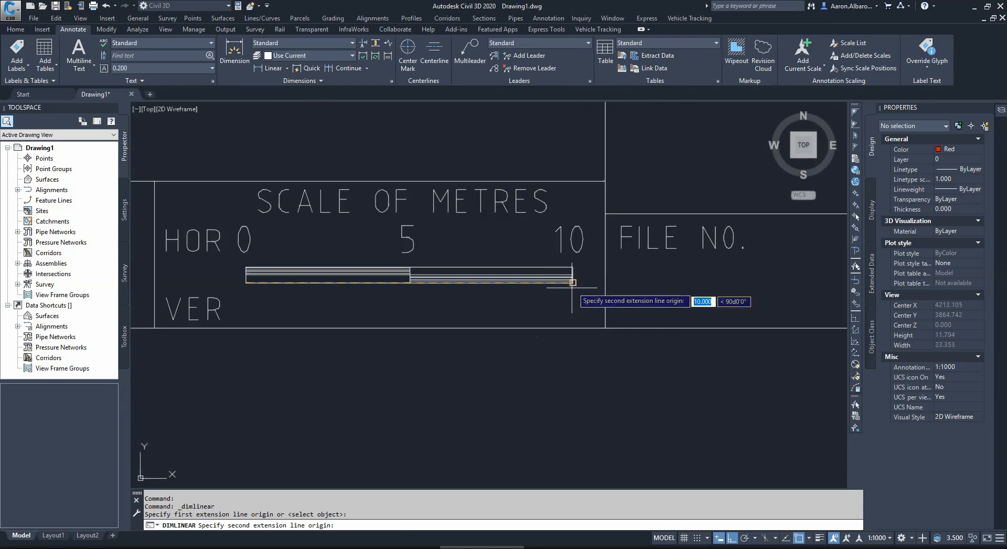
left_click(572, 284)
left_click(418, 363)
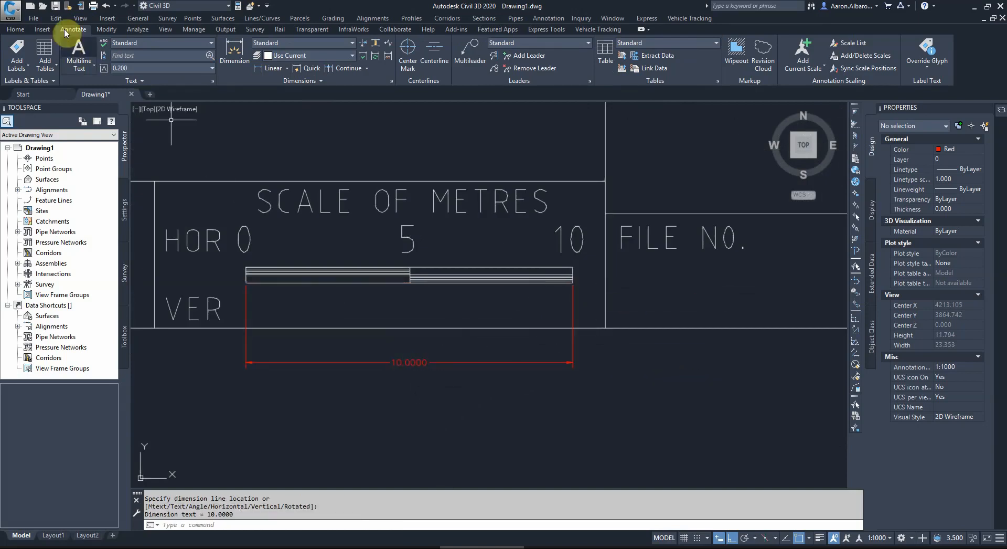
Step: Undo the scale bar's linear dimension and the scaling of the plan
left_click(106, 10)
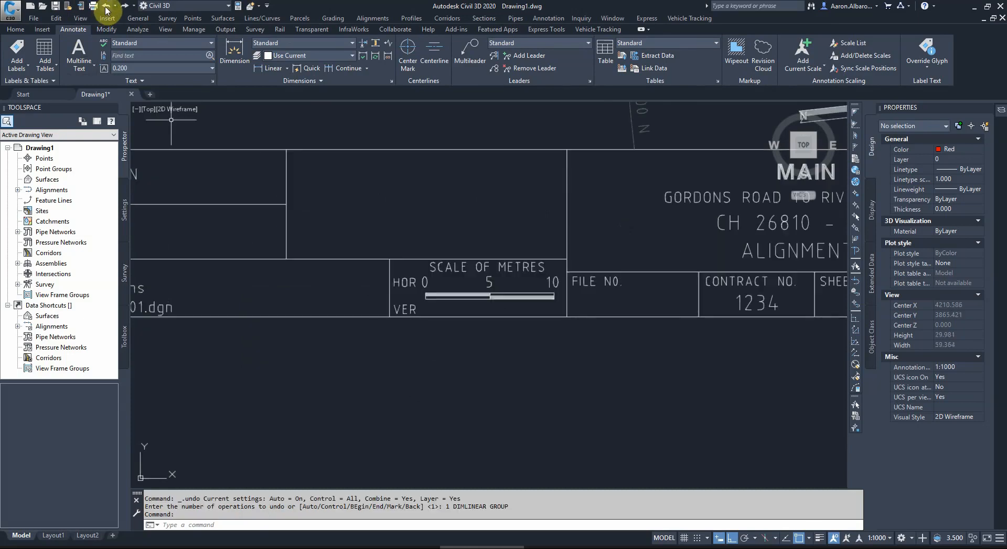
left_click(106, 10)
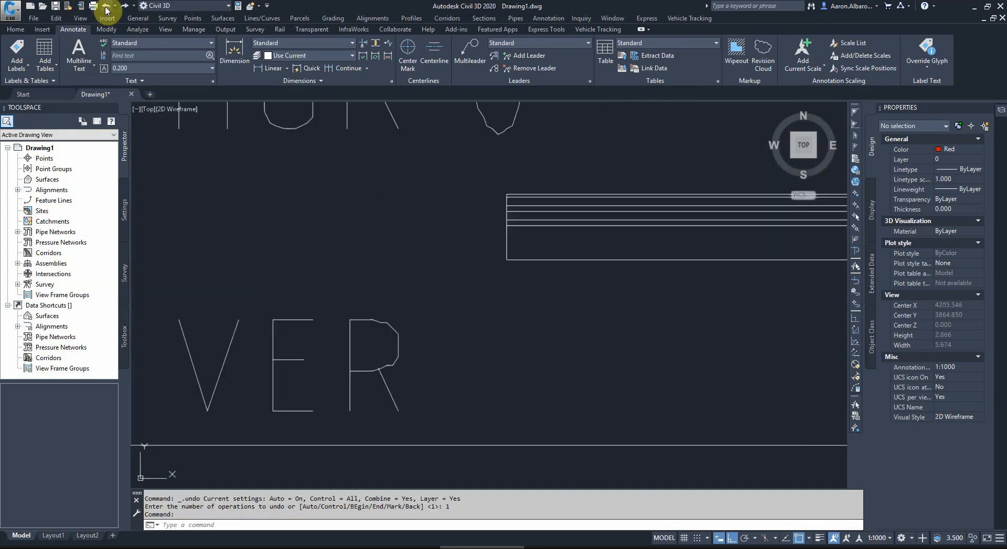
scroll(603, 341, "up", 10)
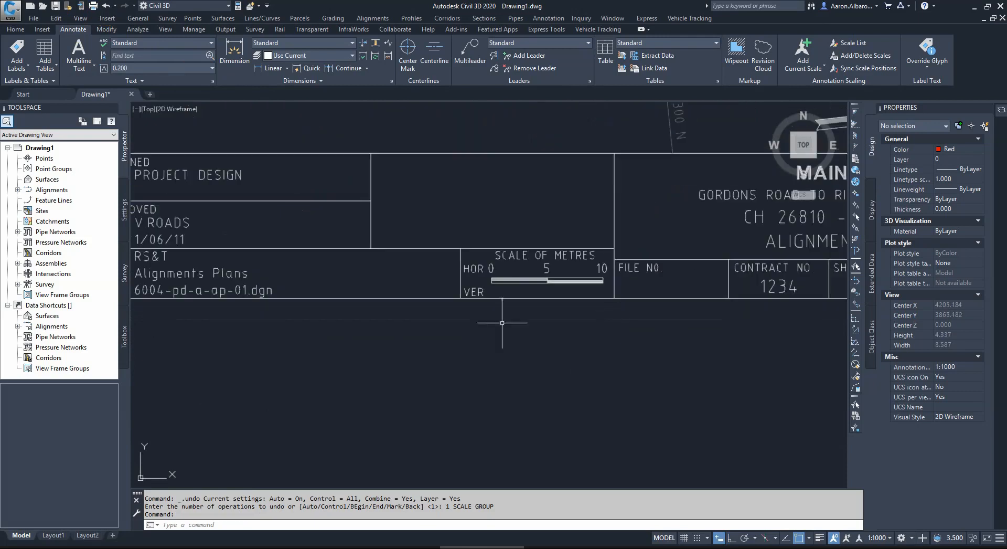
Step: Place a linear dimension below the unscaled Scale of Metres bar, spanning its lower corners from 0 to 10
left_click(257, 71)
scroll(517, 292, "up", 4)
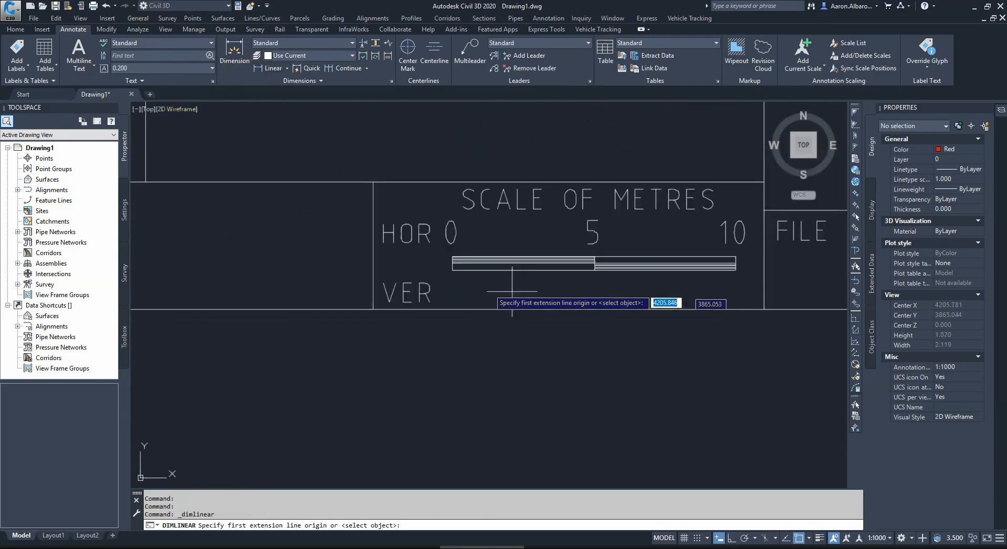
left_click(451, 270)
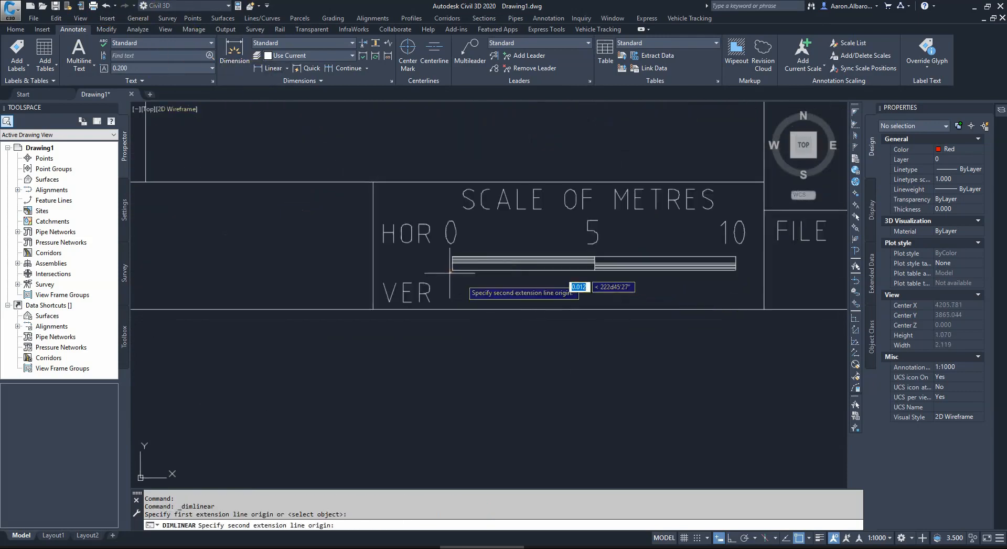
left_click(736, 270)
scroll(678, 321, "down", 5)
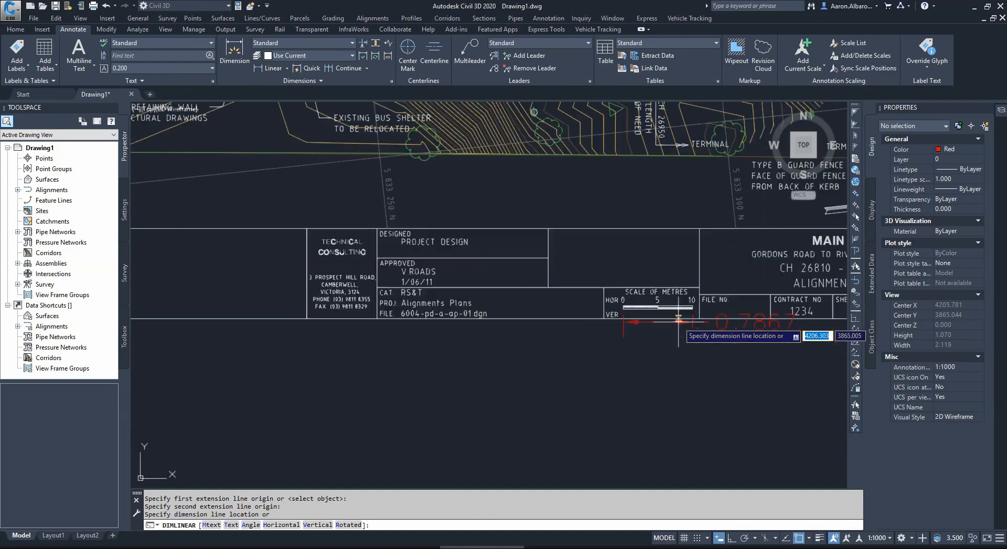
left_click(686, 368)
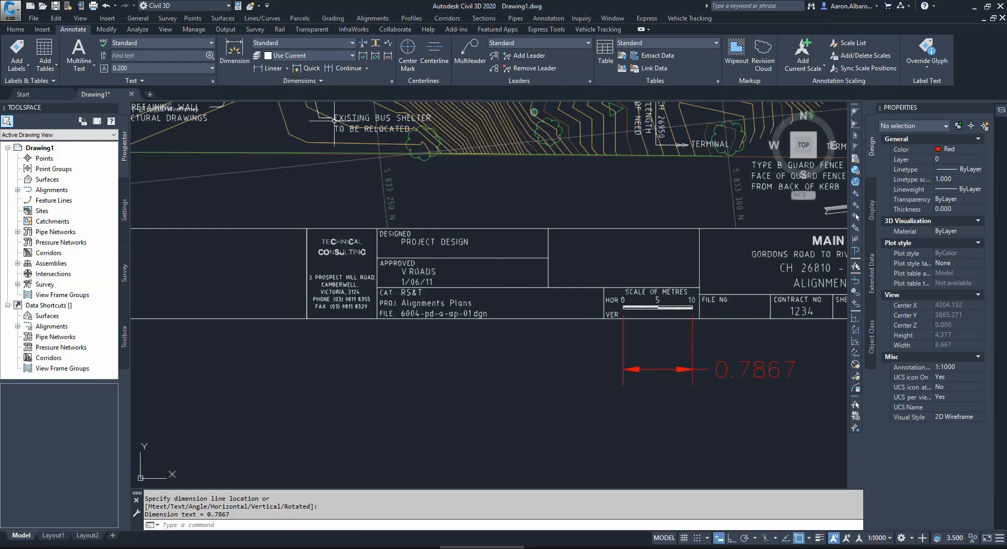
Step: Select the whole plan and start scaling it with the base point at the scale bar's lower corner below 0
scroll(547, 283, "down", 2)
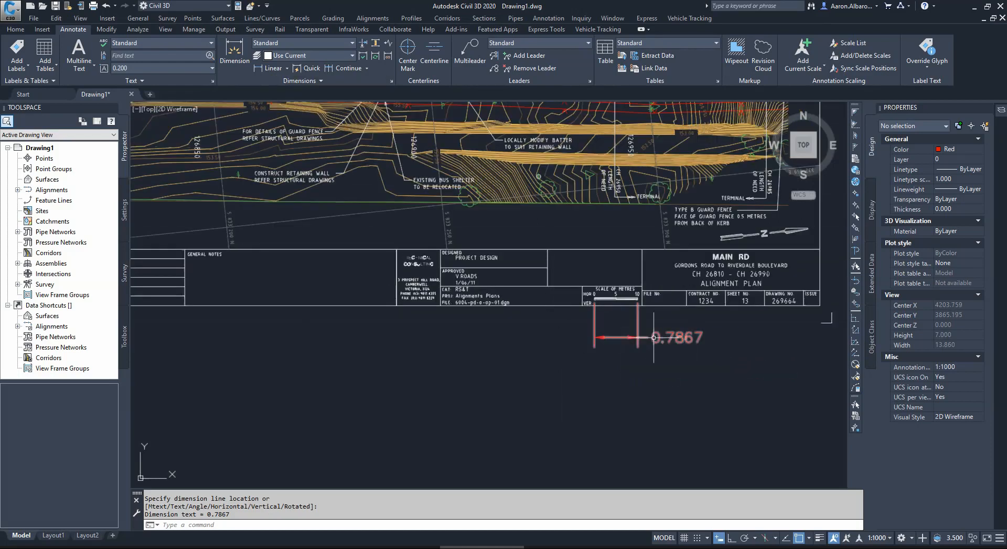
scroll(620, 337, "down", 4)
scroll(624, 294, "down", 4)
scroll(652, 209, "up", 2)
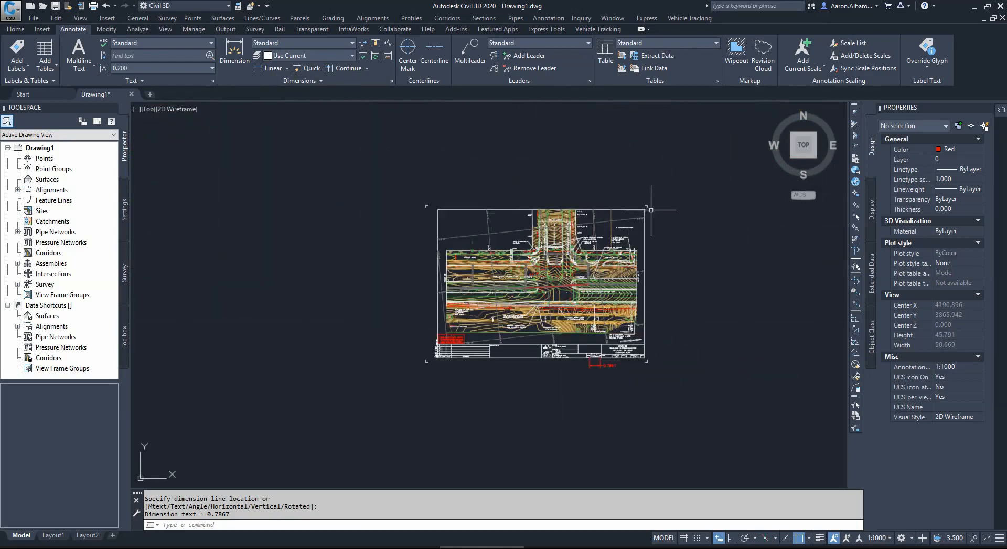
left_click(681, 187)
left_click(348, 435)
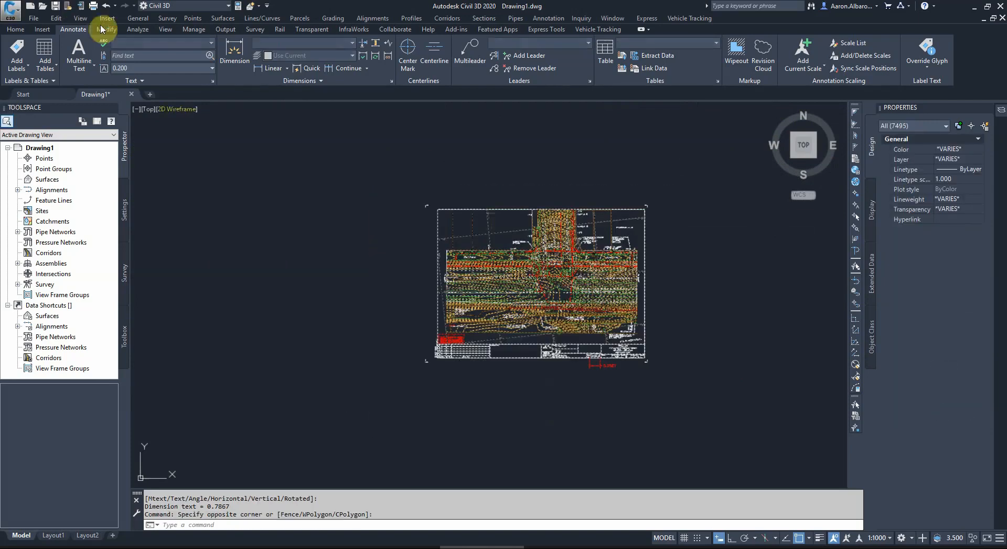
left_click(17, 29)
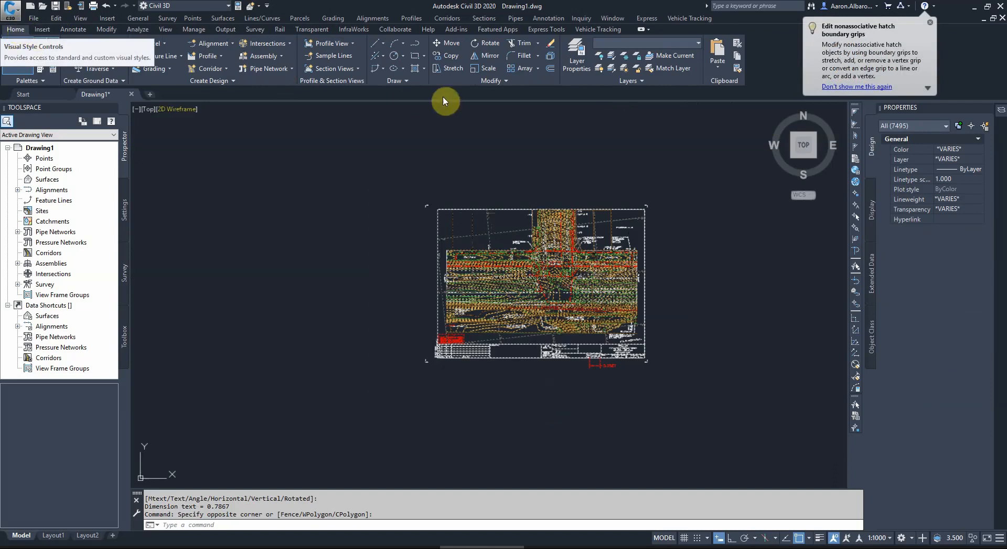
left_click(480, 69)
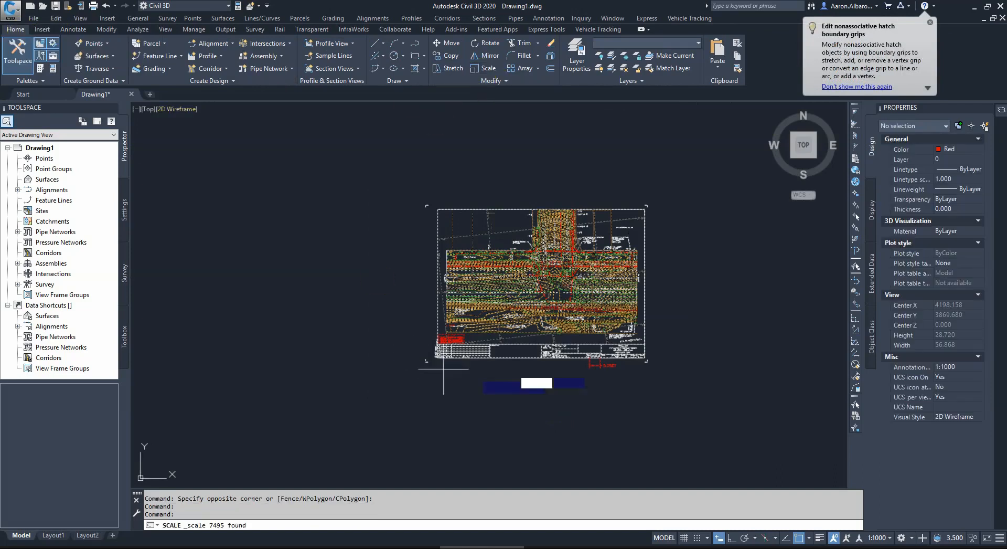
scroll(557, 378, "up", 8)
scroll(656, 335, "up", 4)
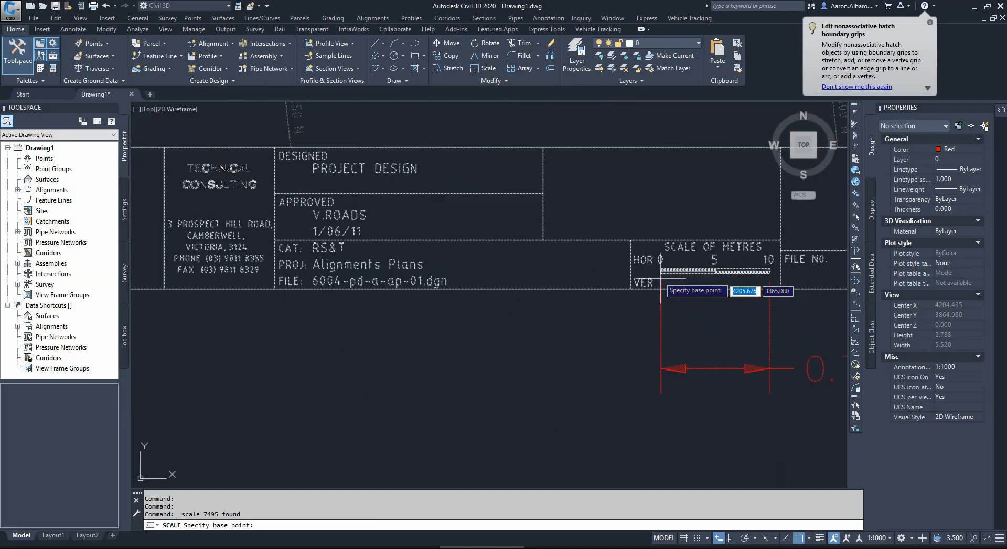
scroll(659, 275, "up", 5)
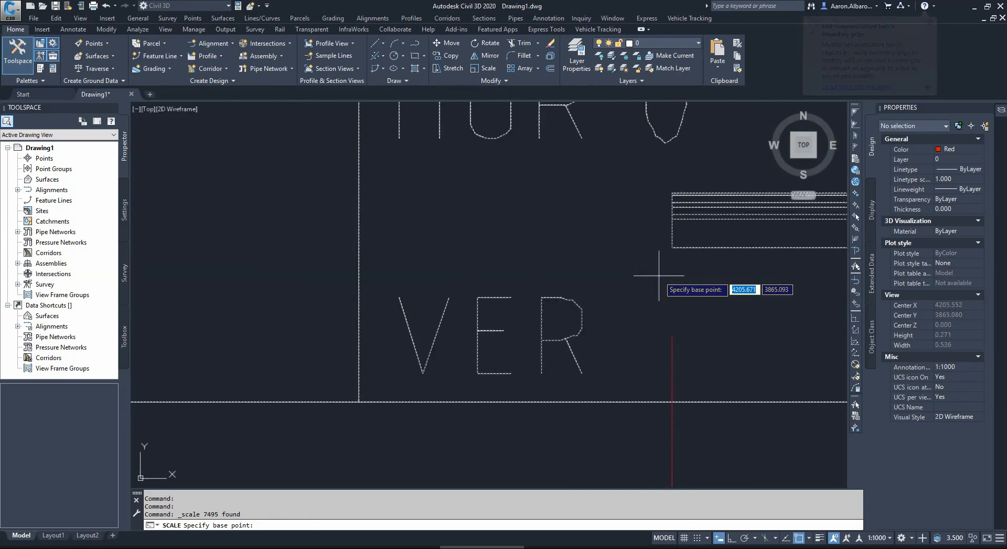
left_click(671, 247)
Step: Scale by reference, taking the scale bar's lower edge from 0 to 10 as reference and setting its new length to 10
scroll(631, 270, "down", 12)
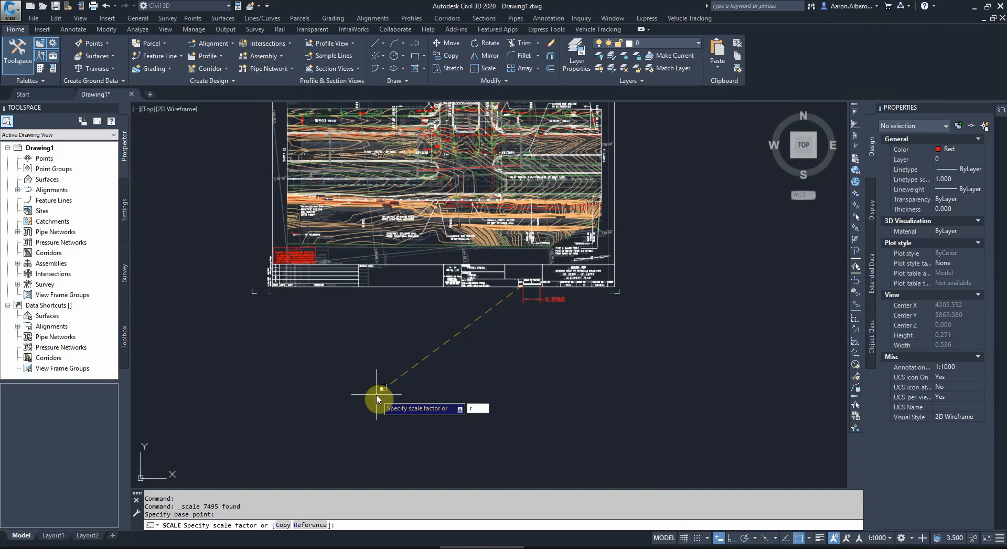
key("Return")
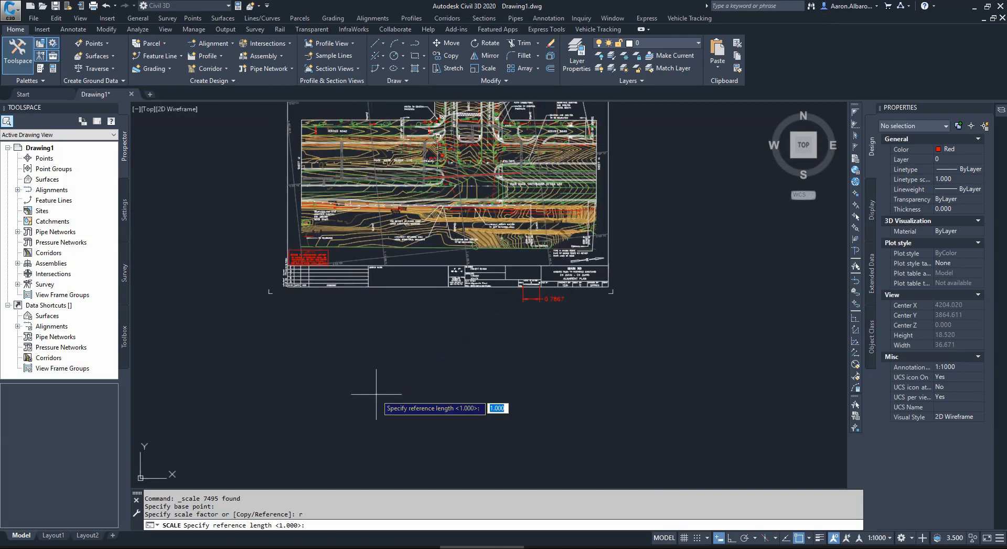
scroll(524, 275, "up", 12)
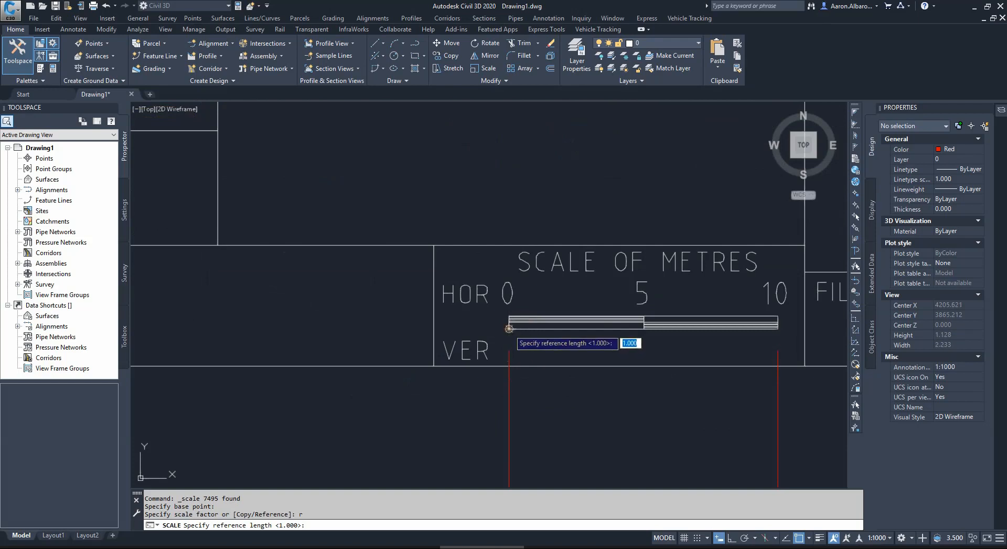
left_click(509, 328)
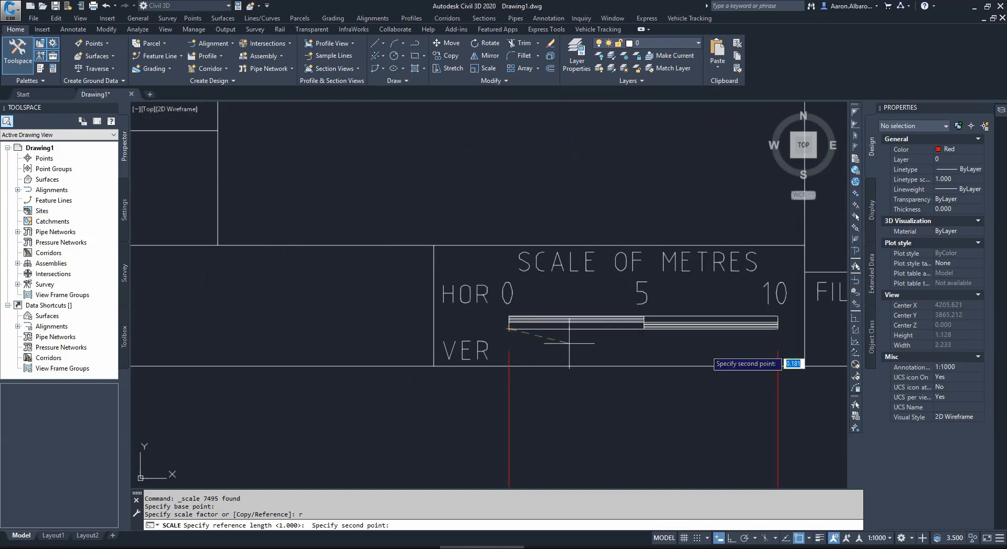
left_click(778, 328)
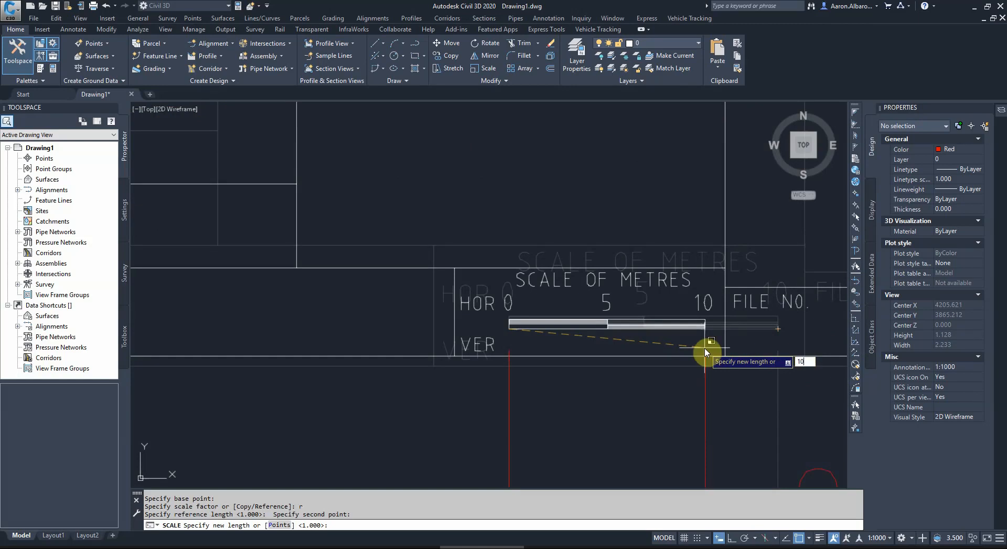
key("Return")
Step: Delete the linear dimension below the Scale of Metres bar
scroll(556, 331, "down", 12)
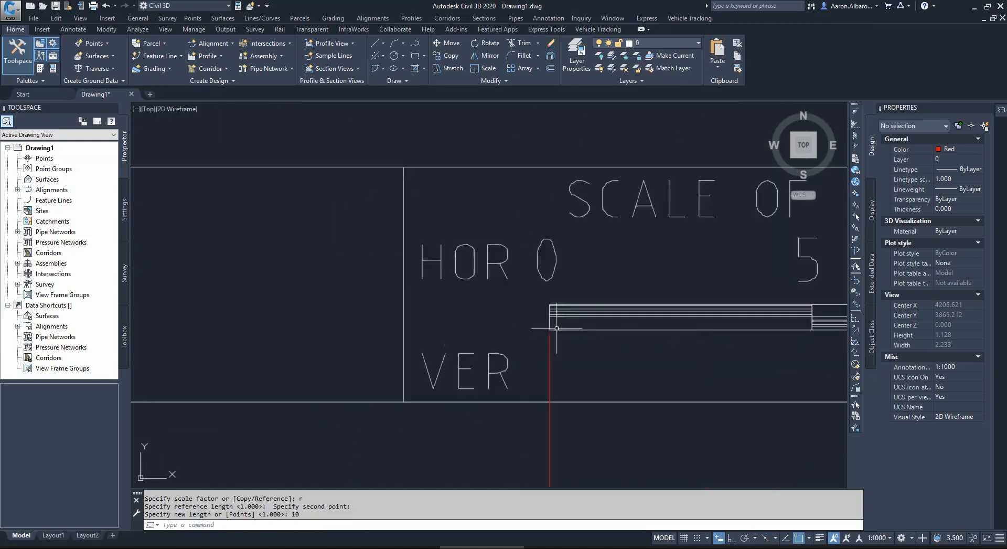
scroll(589, 329, "down", 5)
scroll(648, 388, "up", 9)
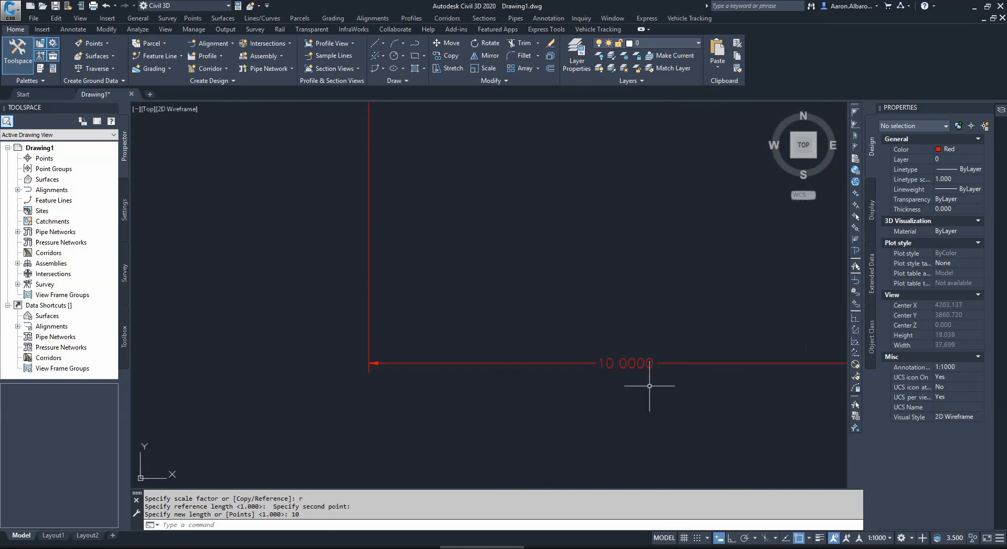
left_click(650, 354)
left_click(507, 425)
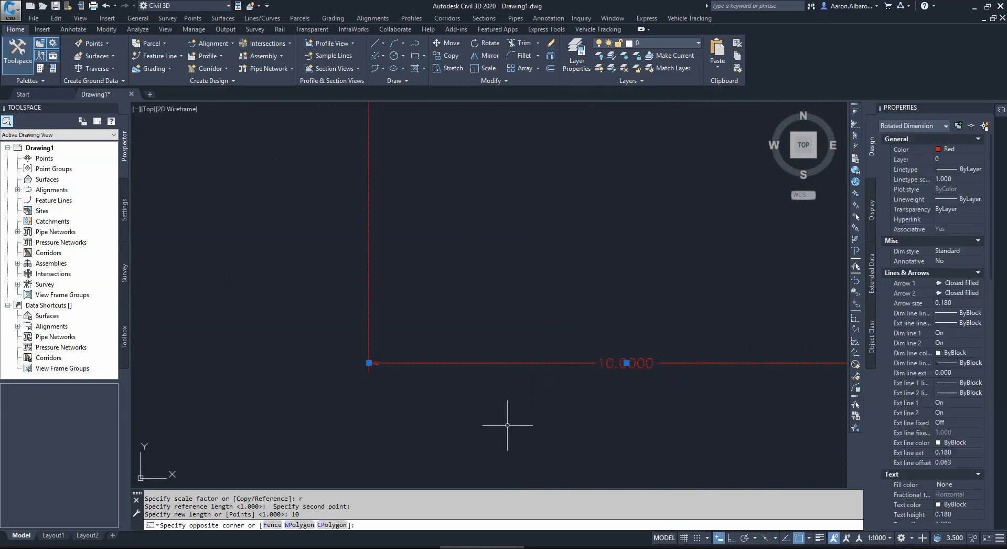
key("Delete")
Step: Start an aligned dimension at the left end of the red line that crosses the median opening in the intersection
scroll(535, 347, "down", 6)
scroll(534, 347, "down", 8)
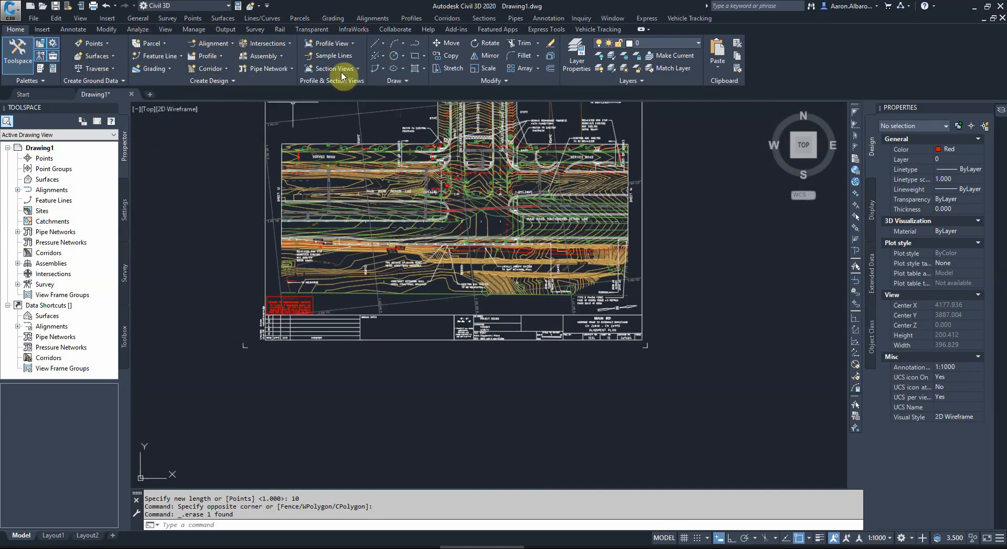
middle_click_drag(464, 223, 479, 301)
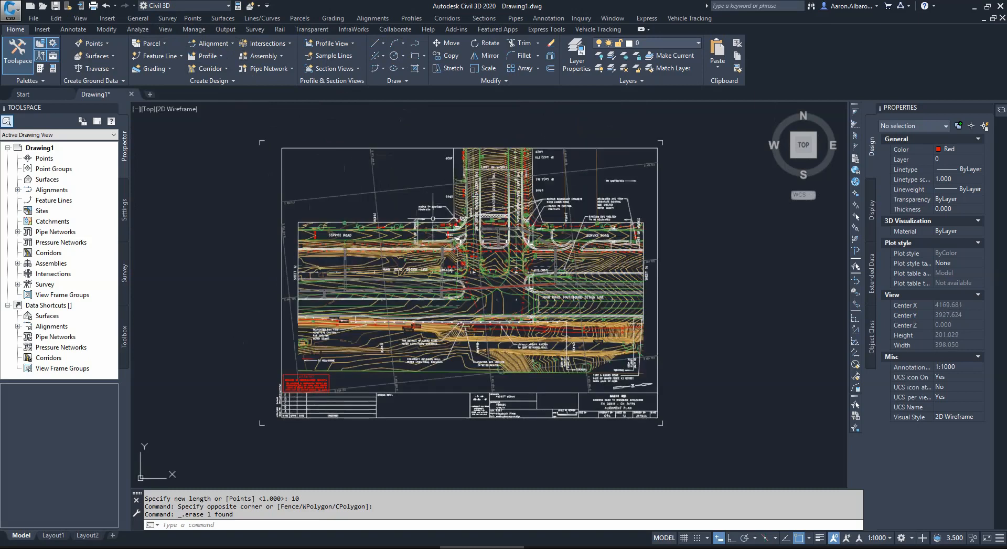
left_click(69, 30)
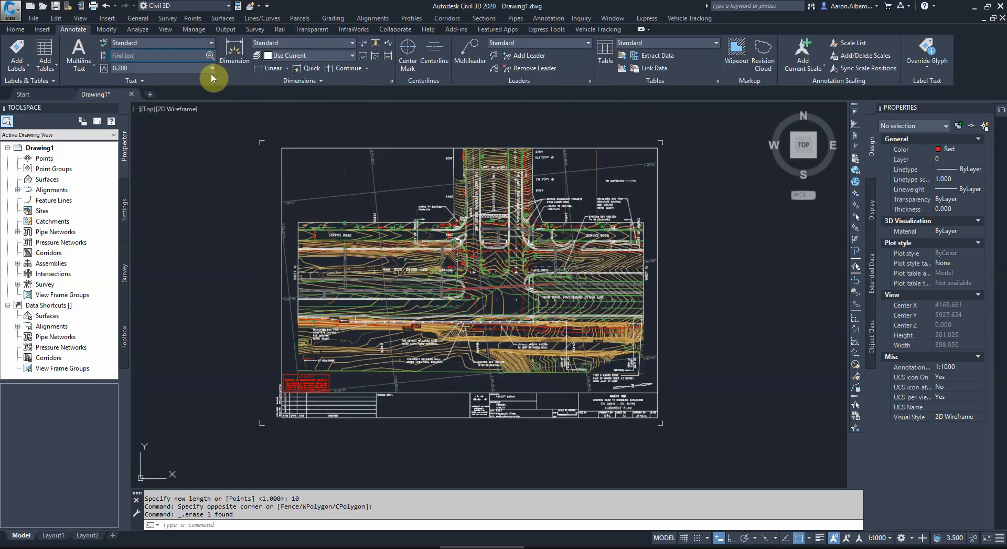
left_click(286, 73)
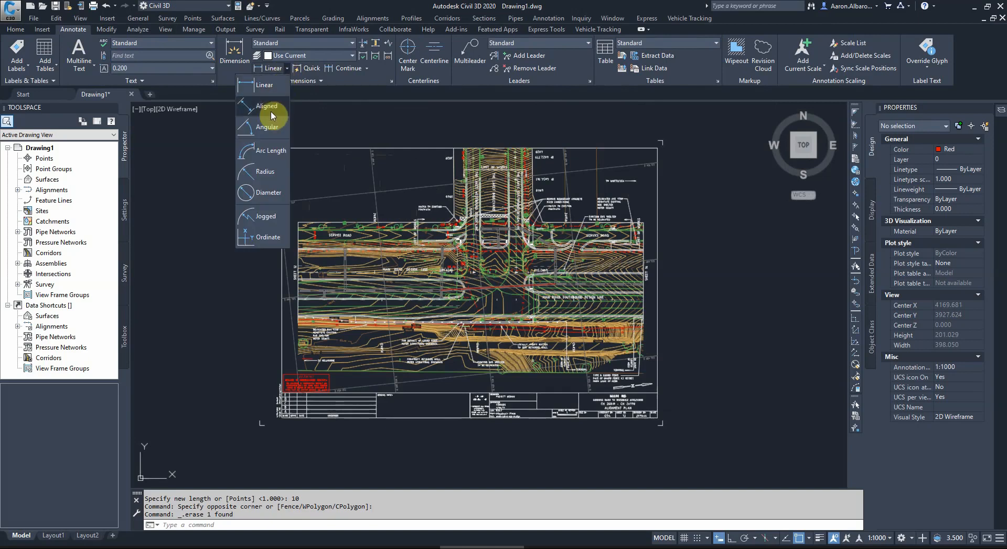
left_click(269, 110)
scroll(446, 295, "up", 10)
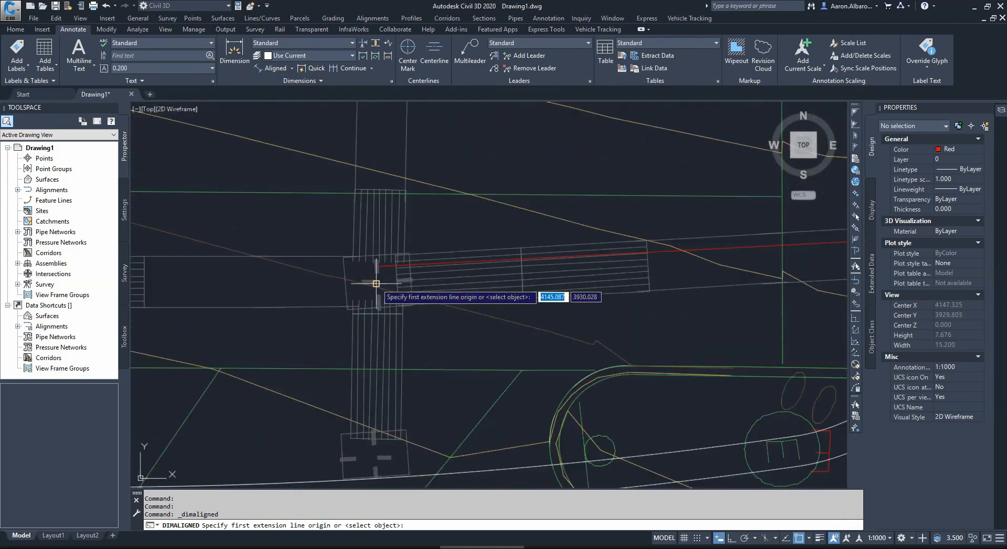
left_click(376, 283)
Step: Complete the aligned dimension at the red line's right end and place the dimension line slightly below it
scroll(388, 299, "down", 8)
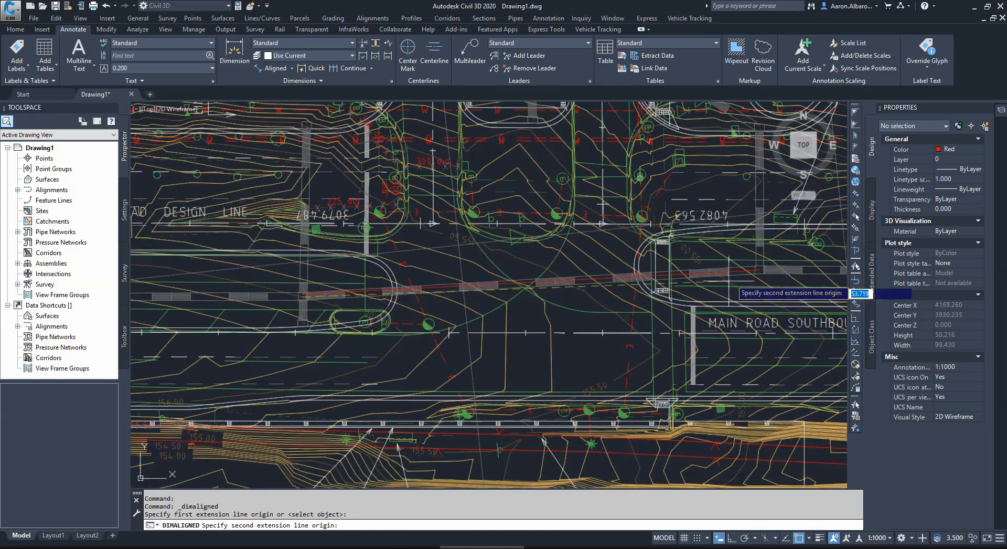
scroll(794, 279, "up", 5)
scroll(704, 256, "up", 5)
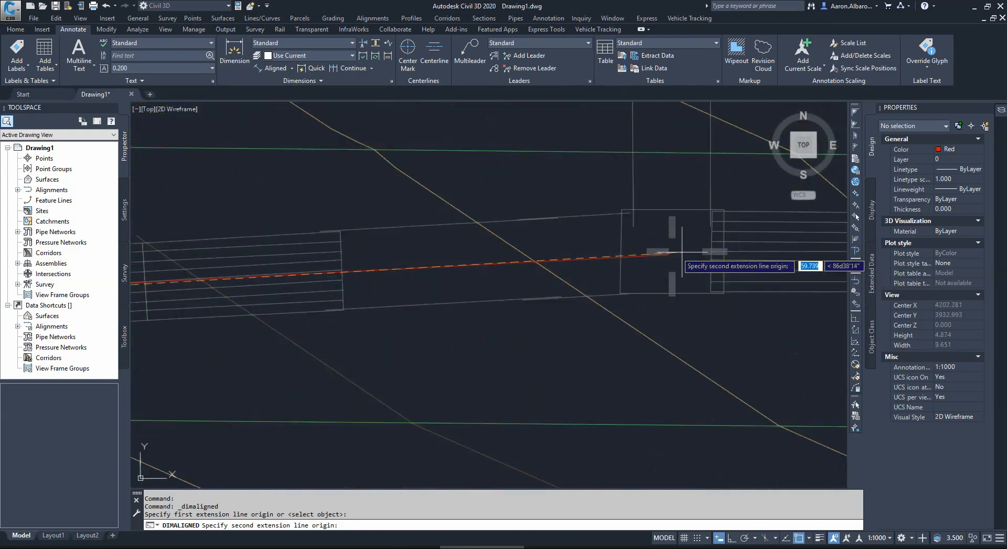
scroll(666, 253, "up", 4)
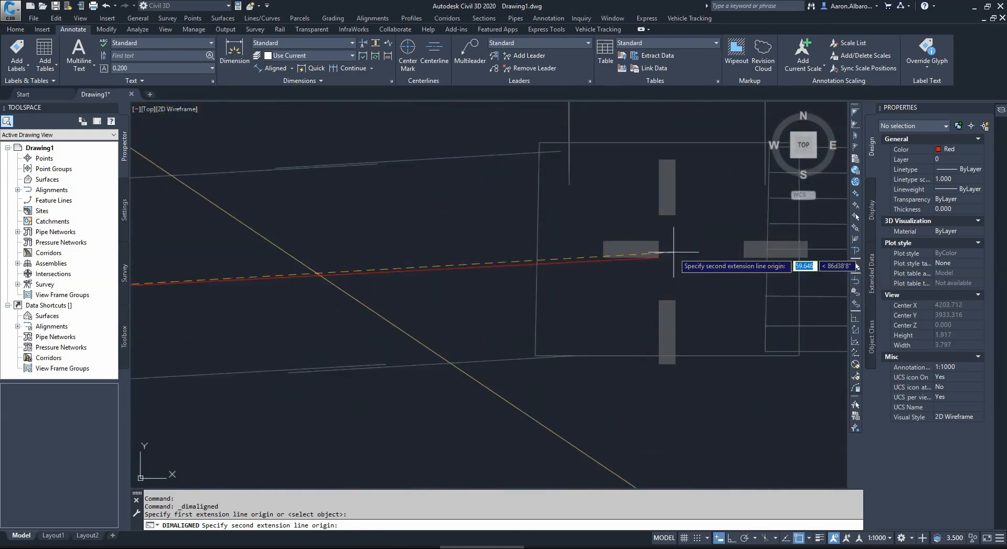
left_click(626, 259)
scroll(630, 255, "down", 8)
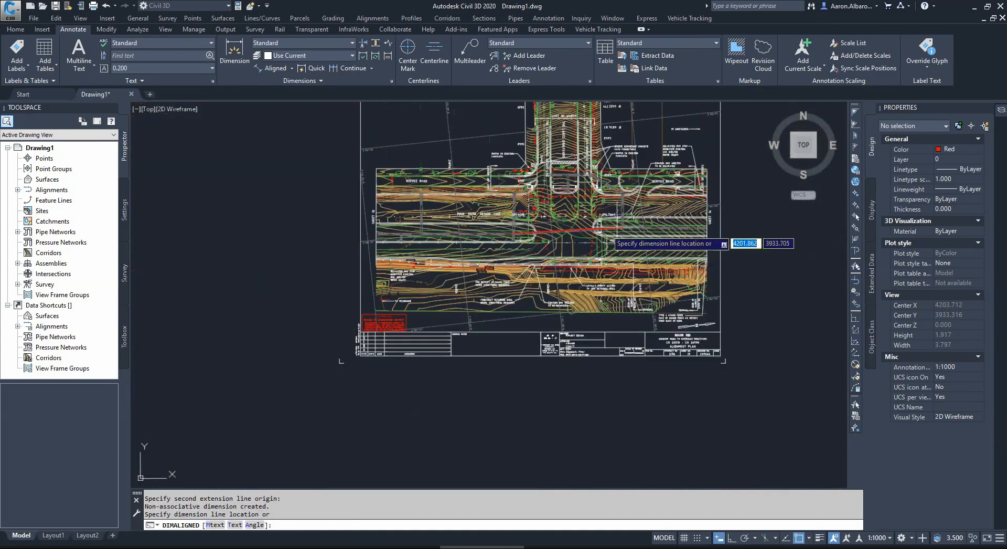
scroll(596, 254, "up", 6)
scroll(565, 247, "up", 3)
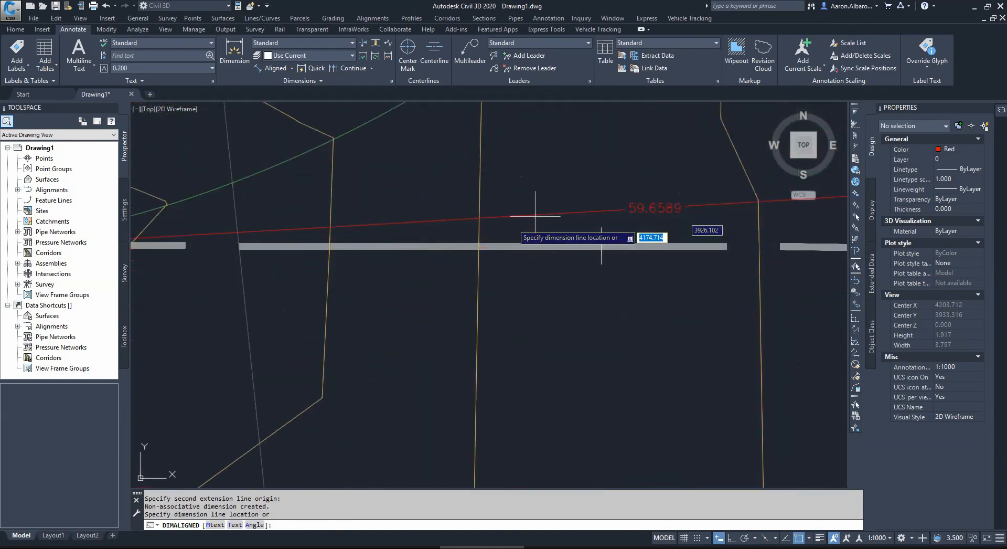
scroll(582, 247, "down", 3)
scroll(569, 217, "up", 5)
left_click(568, 183)
Step: Delete the aligned dimension across the intersection
scroll(568, 184, "down", 15)
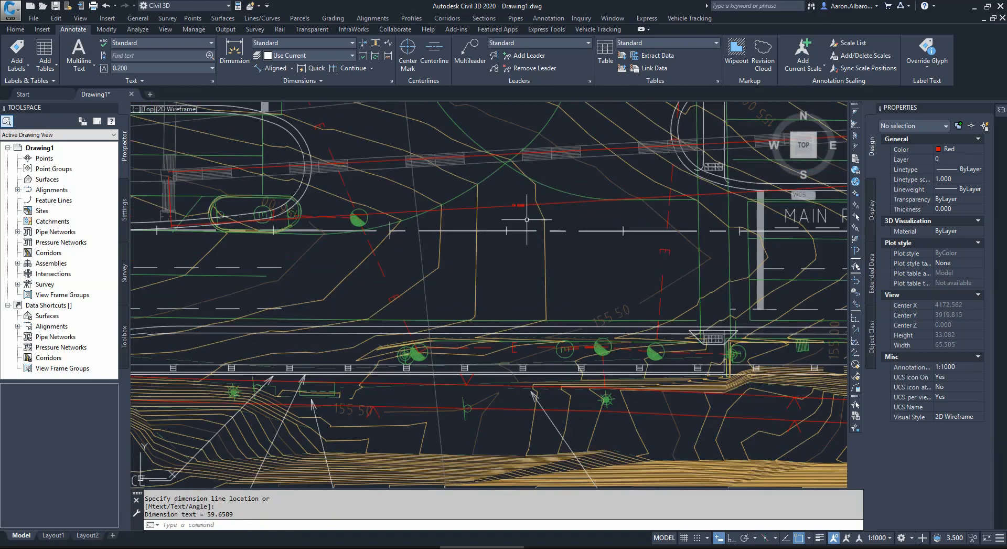
scroll(574, 222, "up", 4)
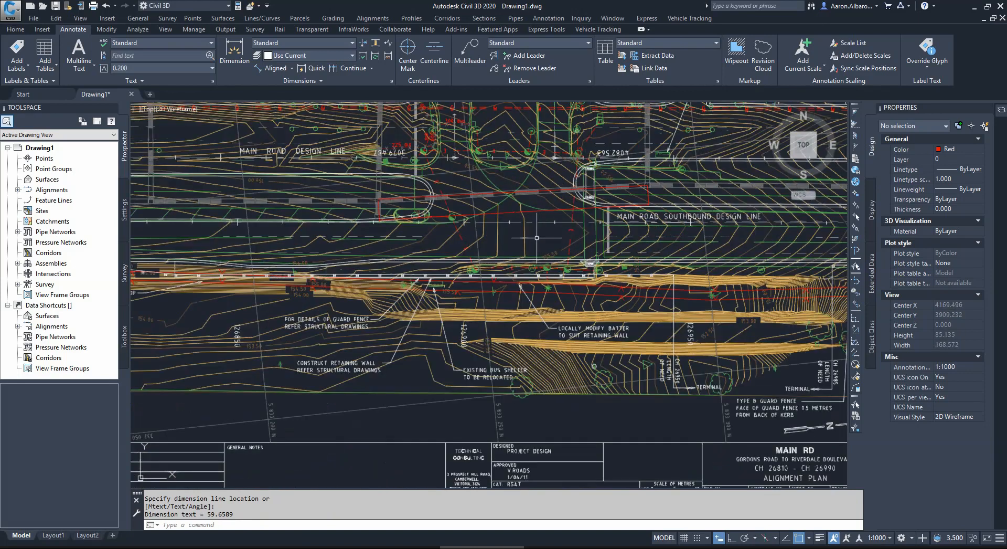
scroll(498, 249, "down", 4)
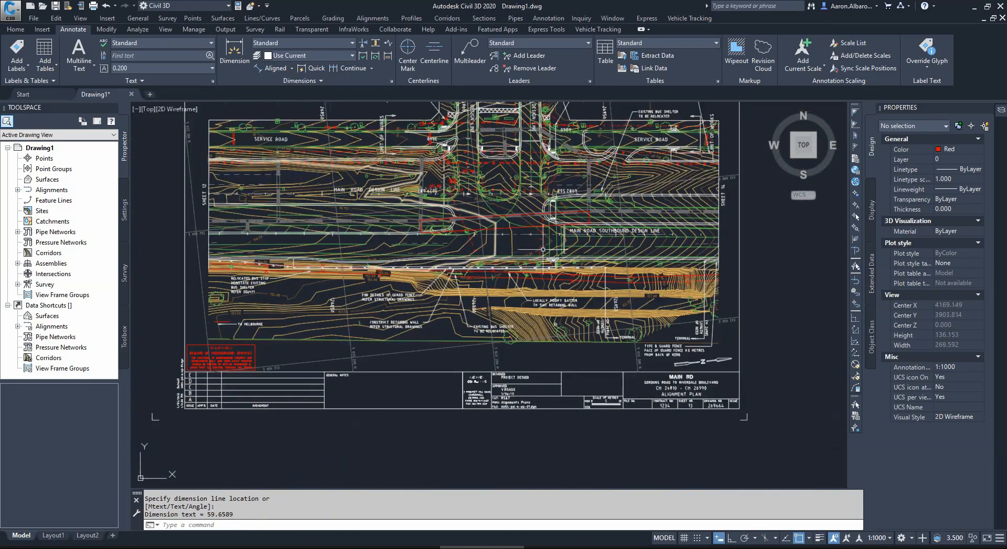
scroll(540, 244, "up", 4)
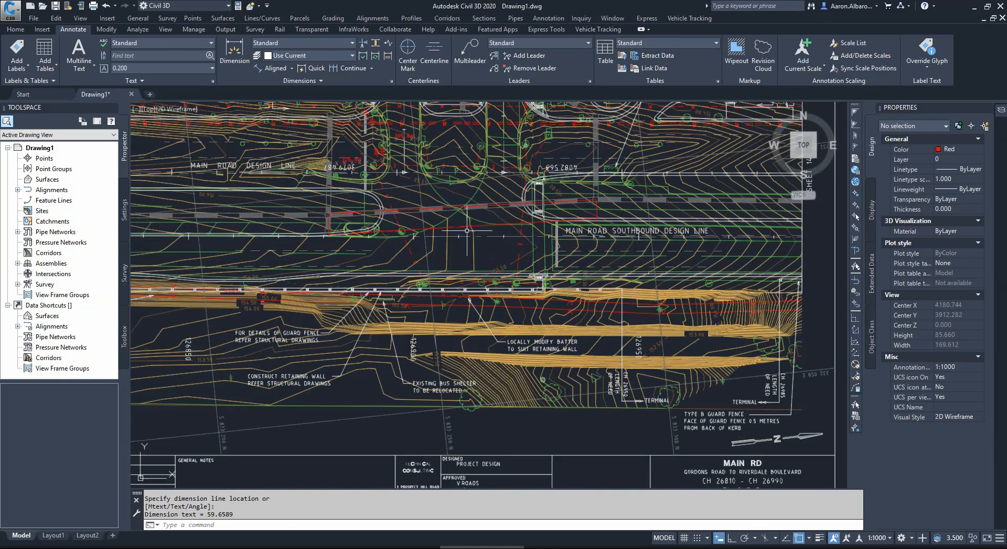
scroll(467, 230, "up", 3)
left_click(415, 243)
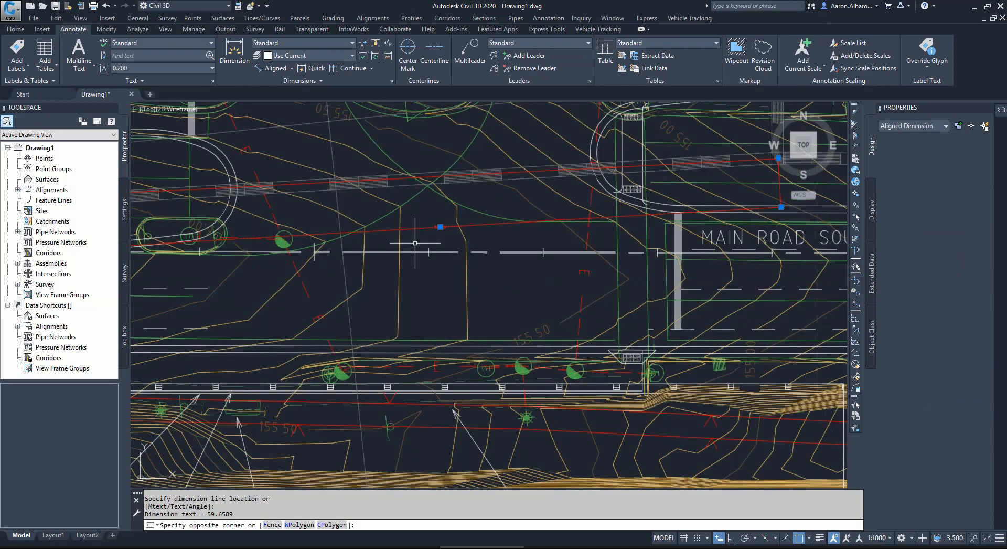
left_click(415, 243)
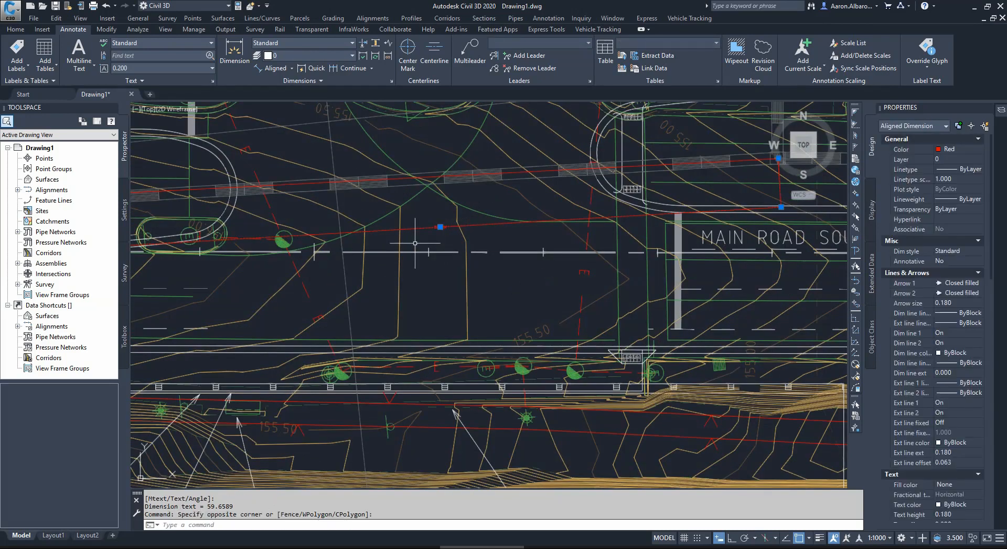
key("Delete")
Step: Switch to the SA Property and Planning Atlas in the browser and examine the lot boundaries around parcel F160096 A19
scroll(415, 242, "down", 5)
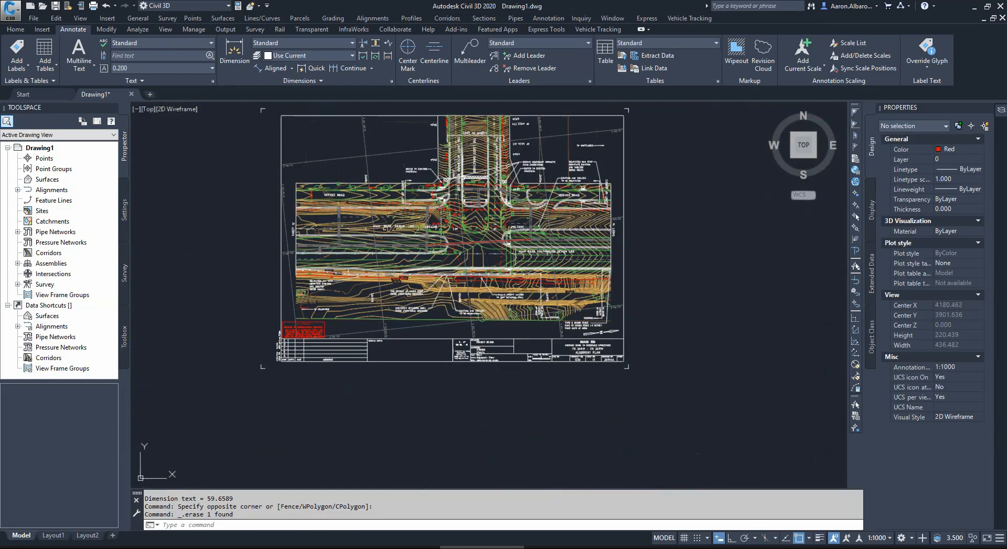
scroll(487, 244, "down", 2)
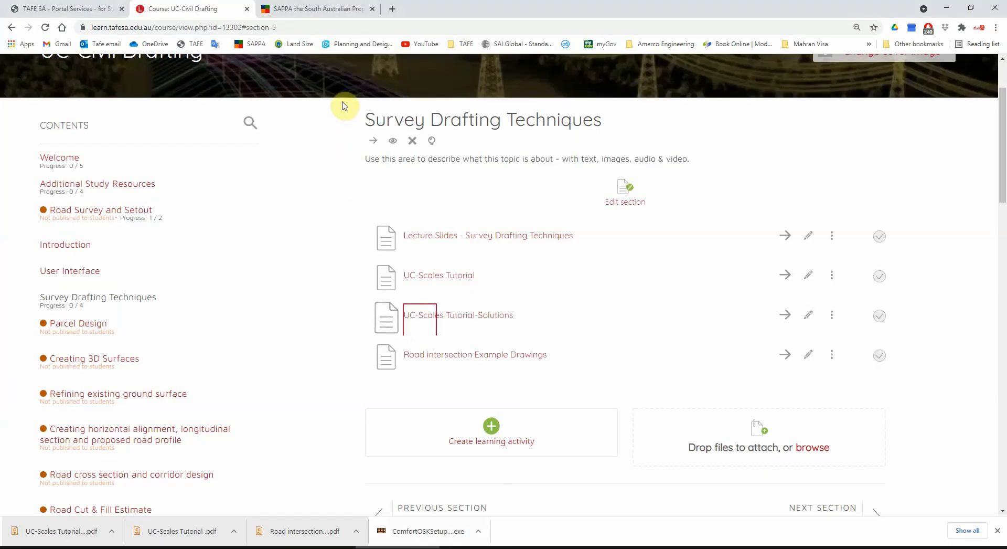
left_click(323, 9)
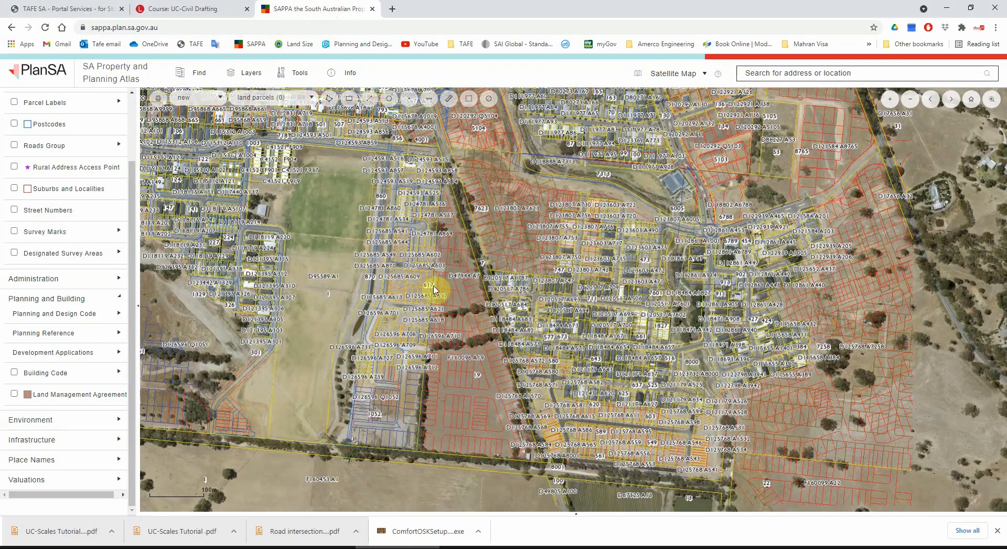
scroll(464, 407, "up", 3)
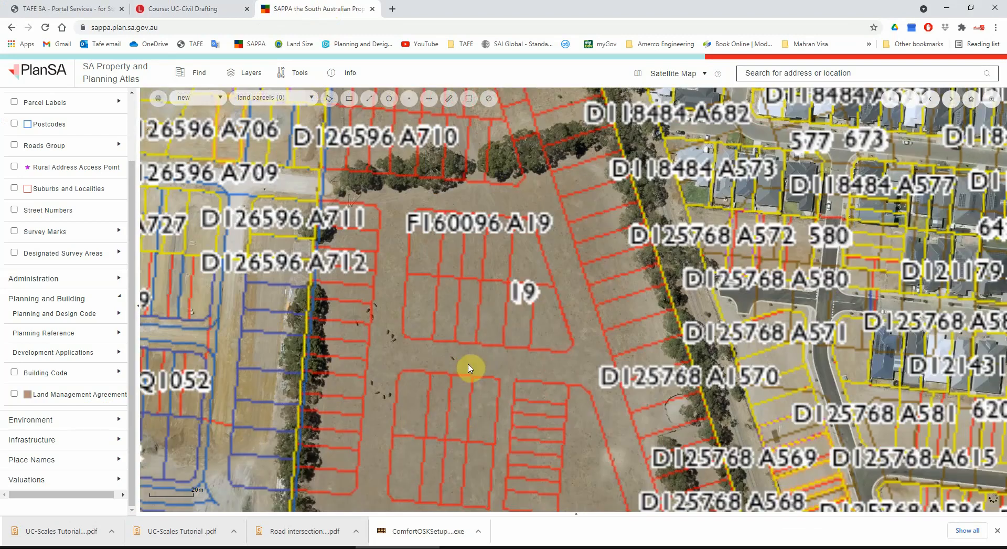
Step: Reload the SA Property and Planning Atlas and dismiss its getting-started guide
scroll(426, 378, "down", 2)
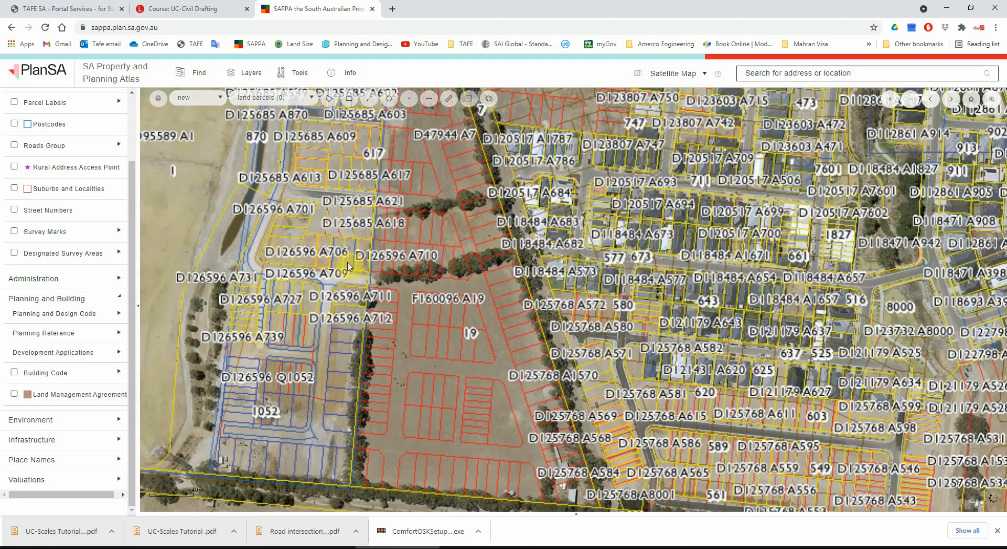
left_click(45, 27)
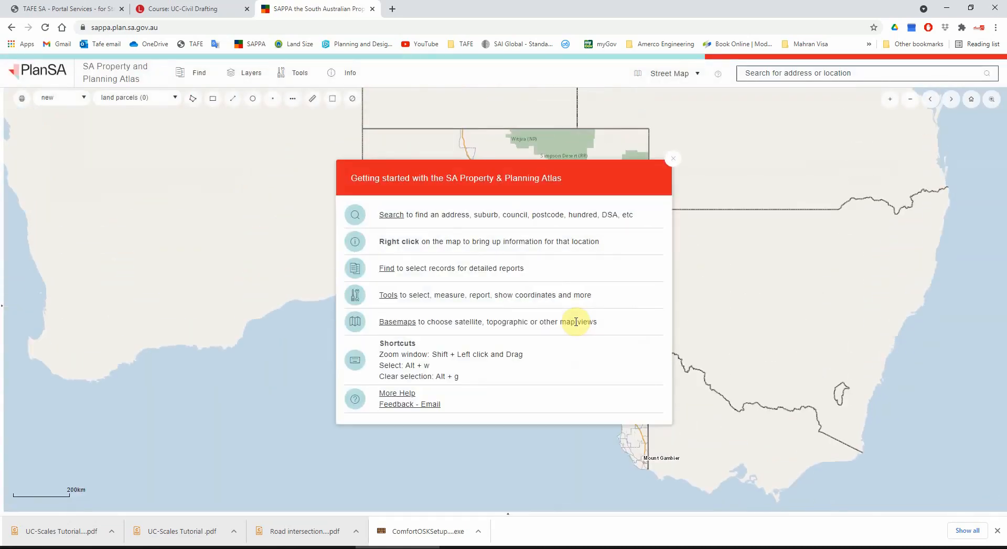
left_click(674, 160)
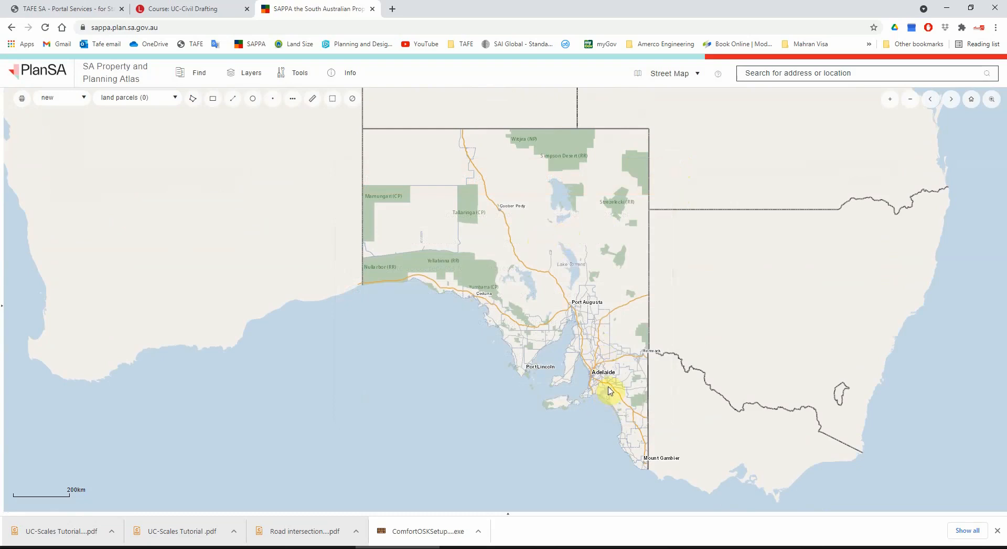
Step: Locate the block north of Regency Rd between Days Rd and South Rd, and switch the basemap to Satellite Map
scroll(610, 389, "up", 1)
scroll(603, 386, "up", 1)
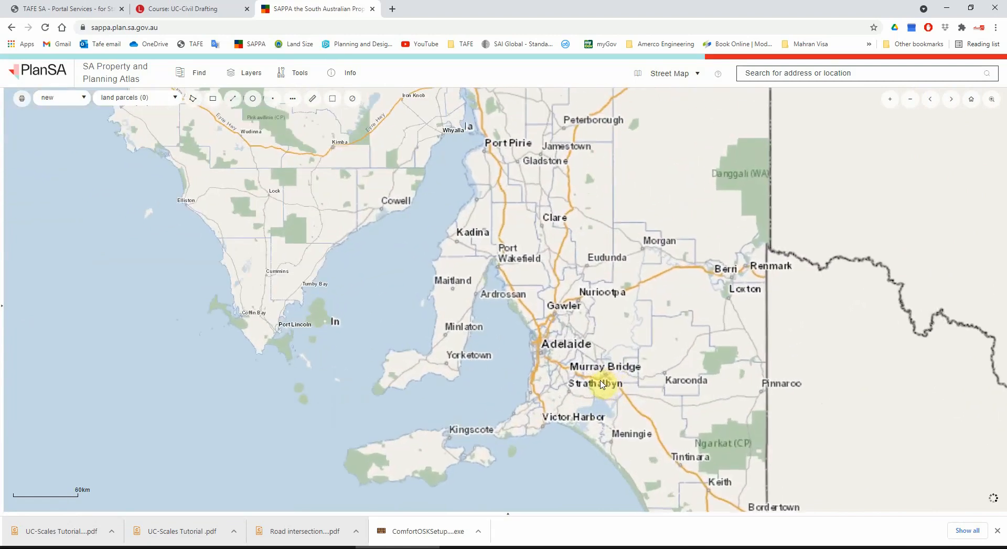
scroll(546, 356, "up", 1)
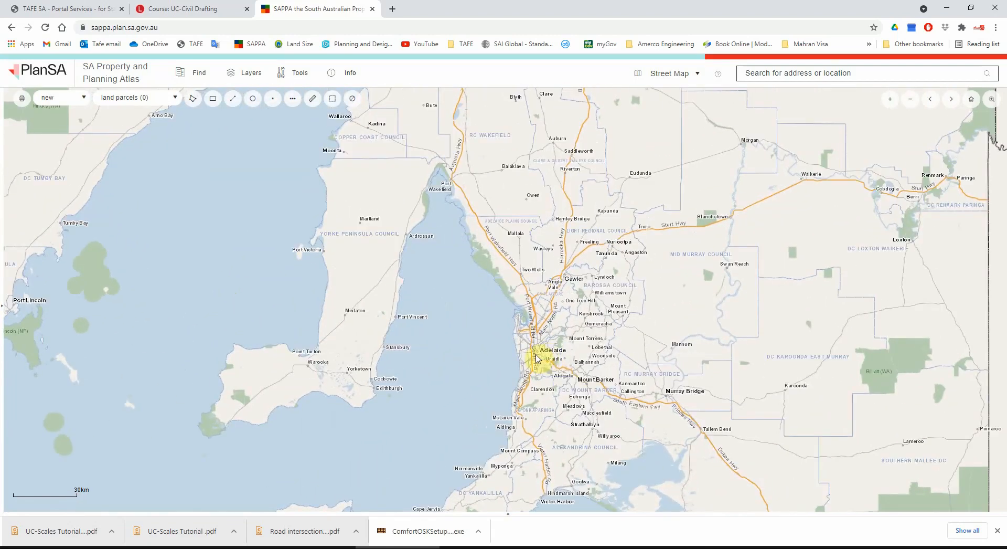
scroll(536, 358, "up", 2)
scroll(530, 349, "up", 2)
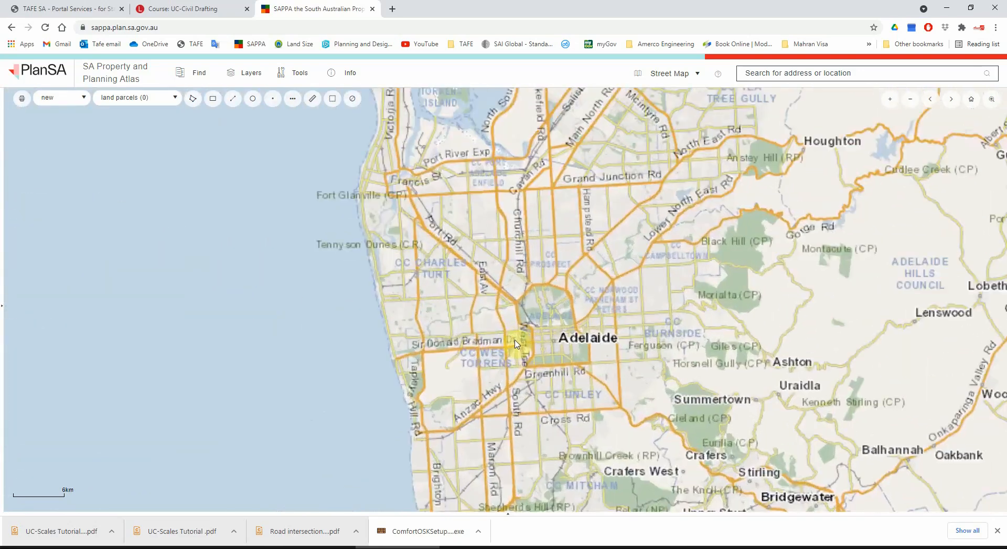
left_click_drag(505, 311, 526, 380)
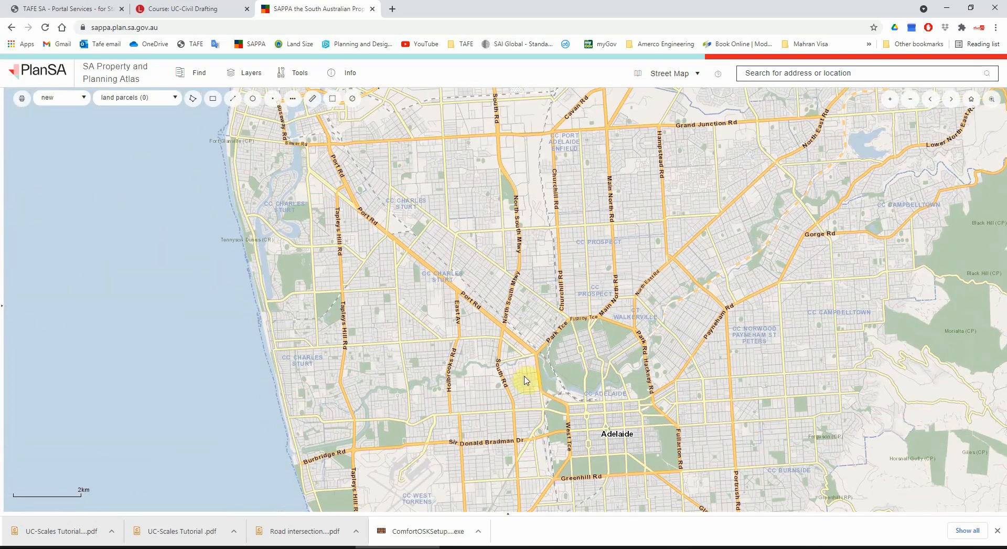
scroll(508, 217, "up", 3)
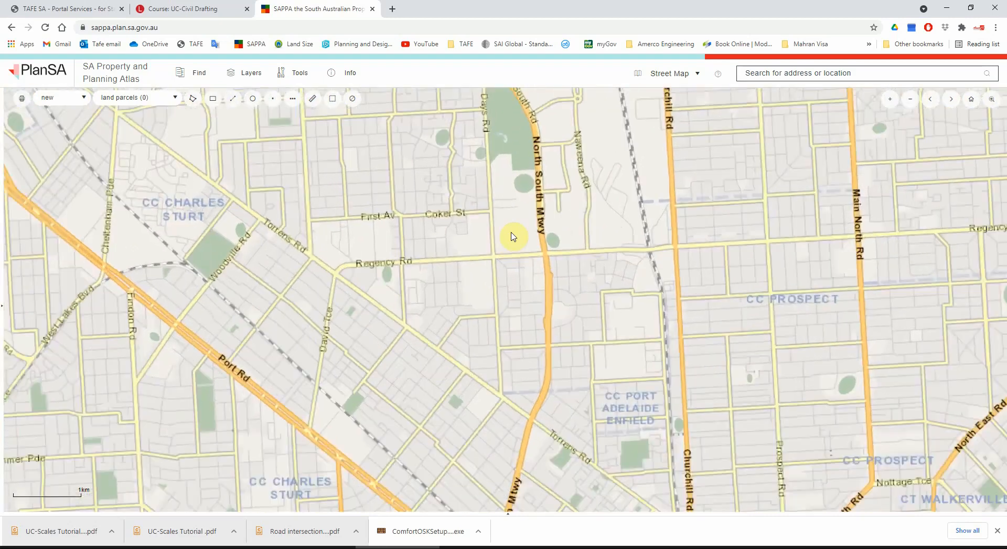
scroll(508, 255, "up", 1)
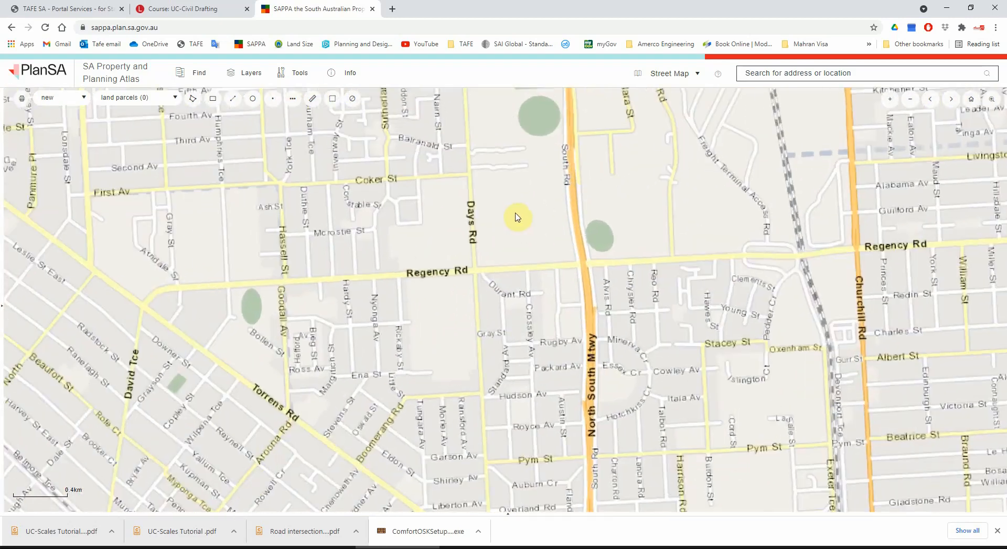
scroll(488, 274, "up", 1)
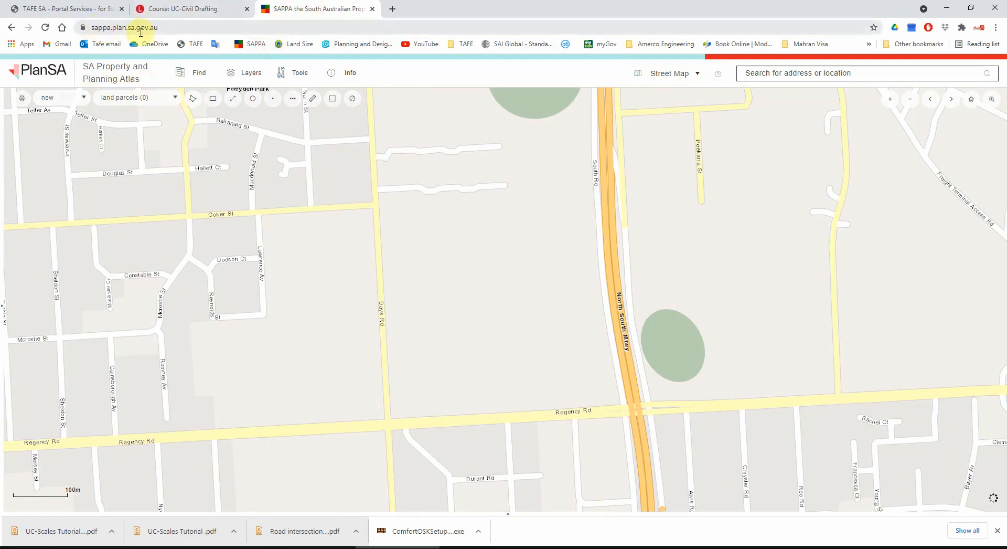
left_click(677, 73)
left_click(694, 224)
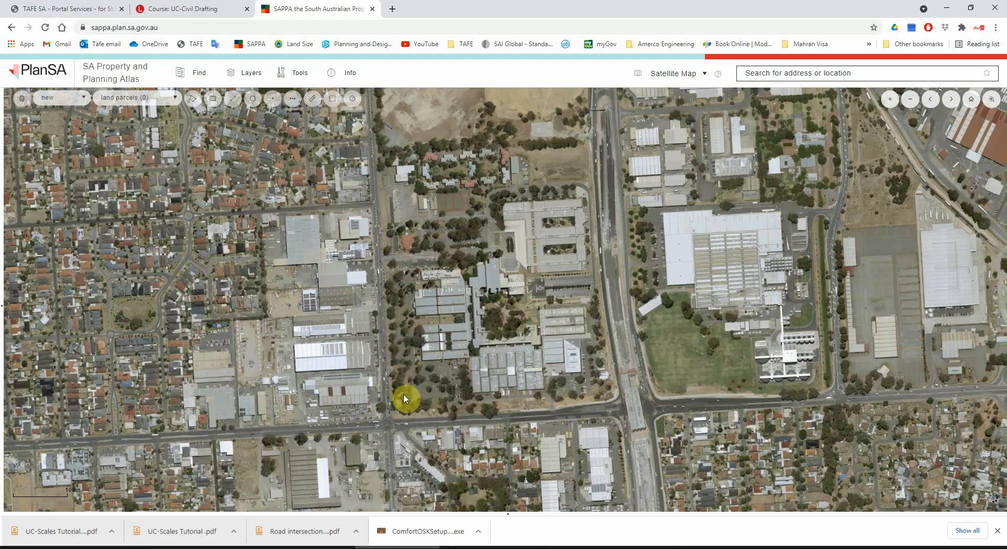
Step: Frame the campus car park beside Days Rd with the map's 6 m scale bar and copy a screen snip of that area
scroll(403, 400, "up", 2)
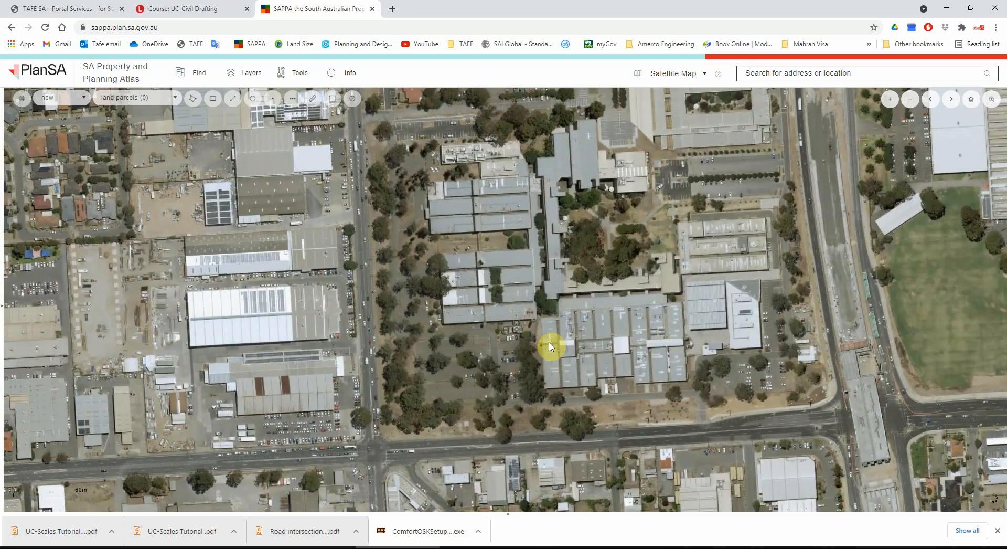
scroll(474, 377, "up", 2)
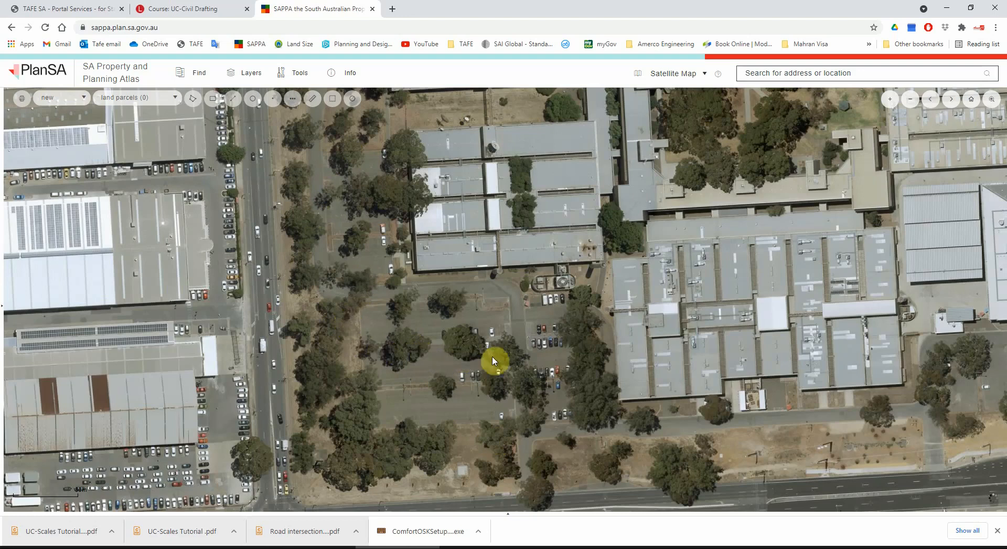
left_click_drag(562, 368, 590, 368)
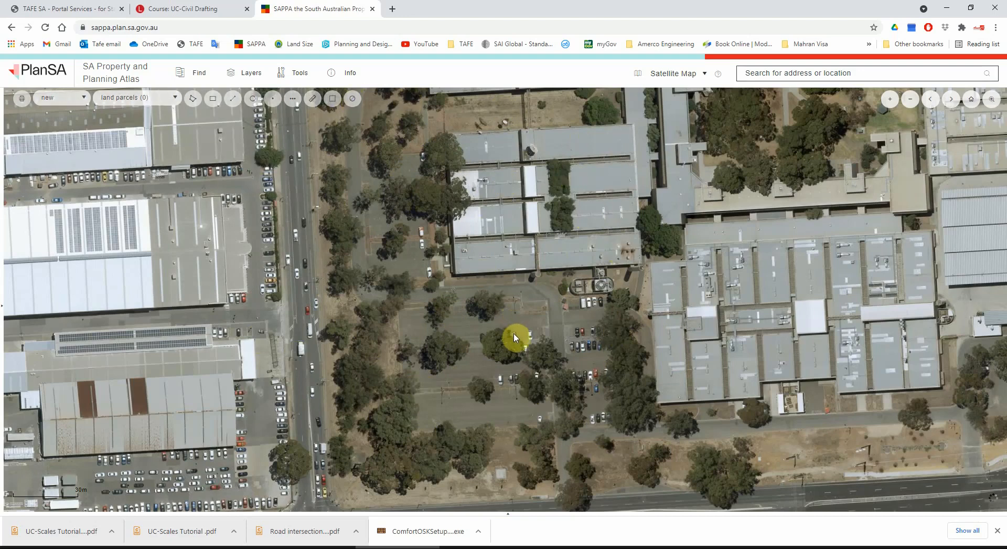
left_click_drag(514, 337, 513, 346)
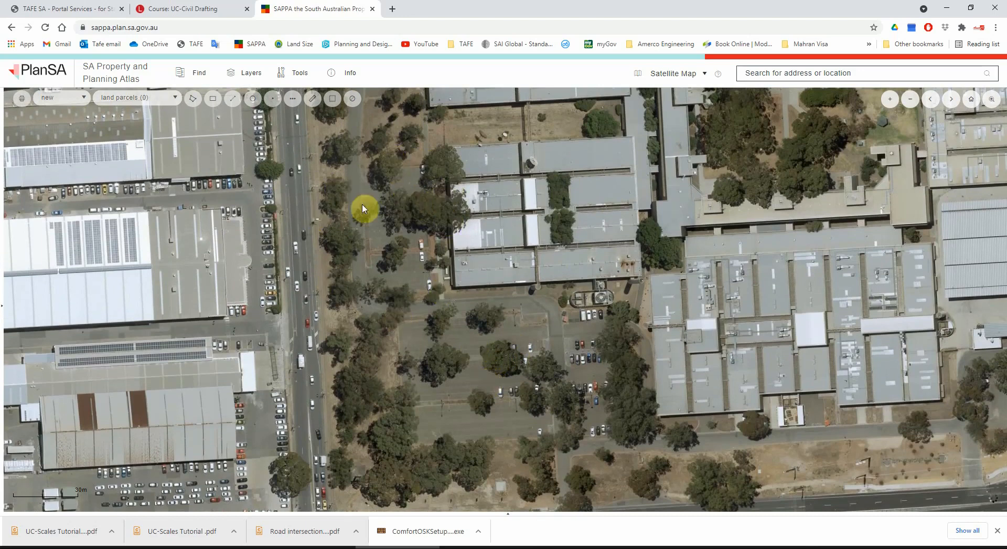
scroll(418, 269, "up", 4)
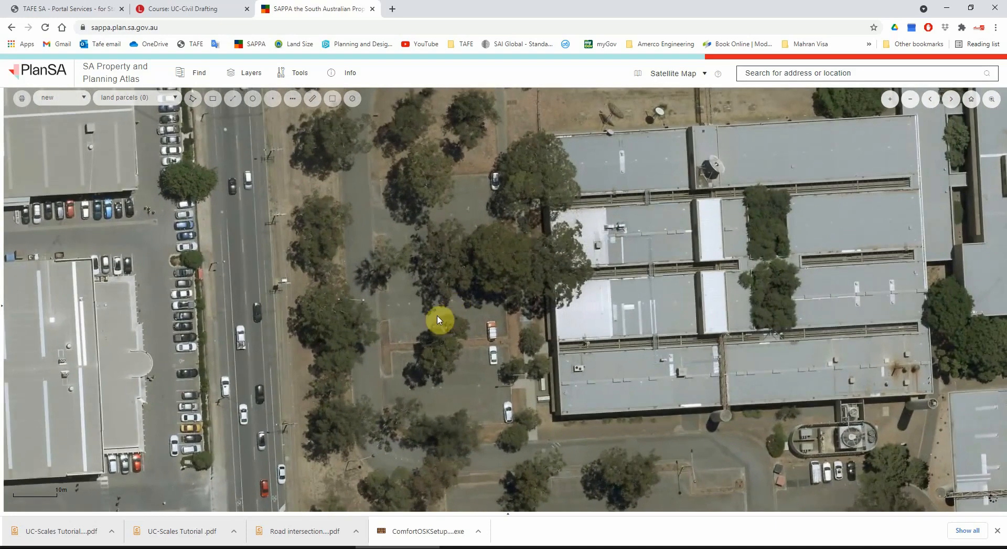
scroll(442, 350, "up", 1)
scroll(440, 350, "up", 1)
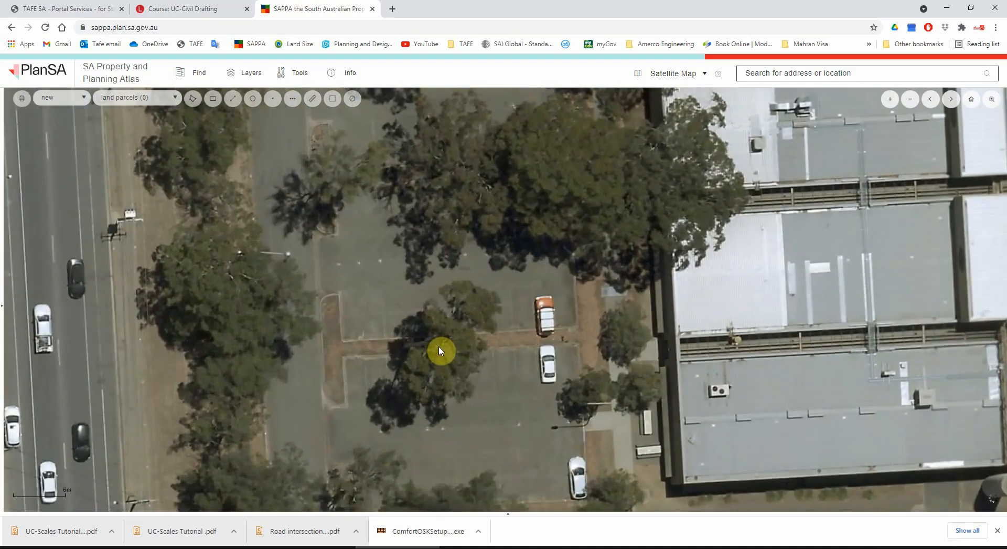
left_click_drag(484, 342, 490, 243)
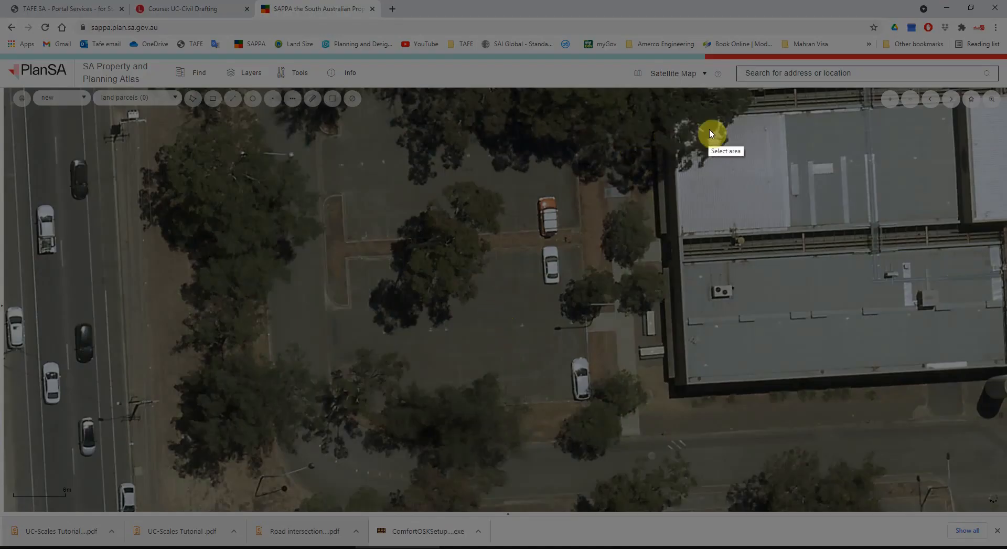
left_click_drag(707, 124, 4, 509)
key("ctrl+c")
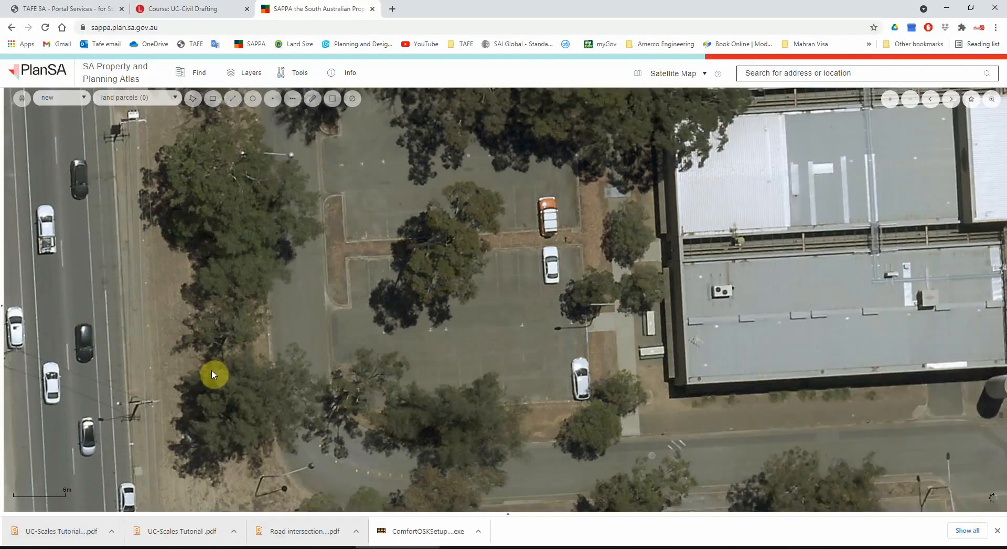
Step: Open Snipping Tool and capture a new snip of the car park and adjoining road, including the map's scale bar
left_click(52, 544)
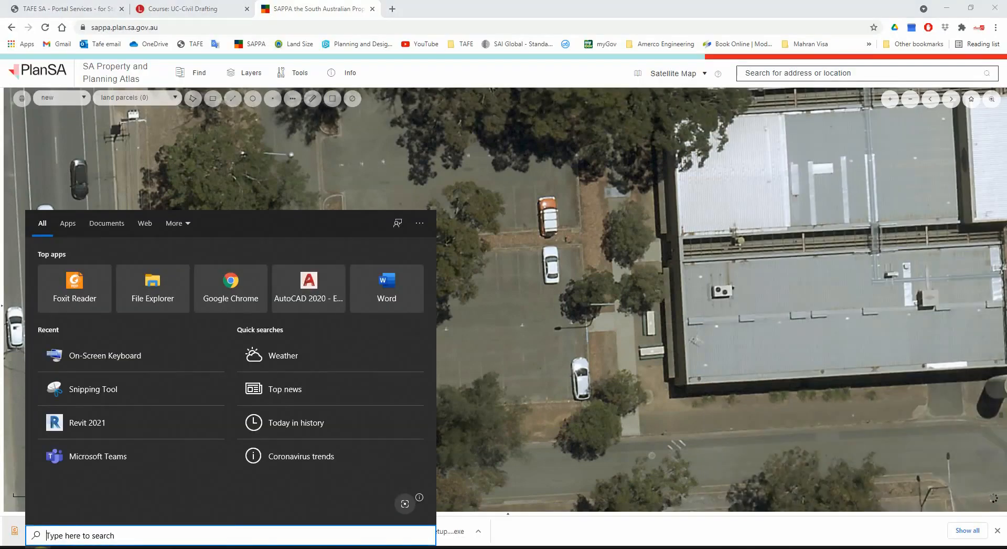
left_click(126, 386)
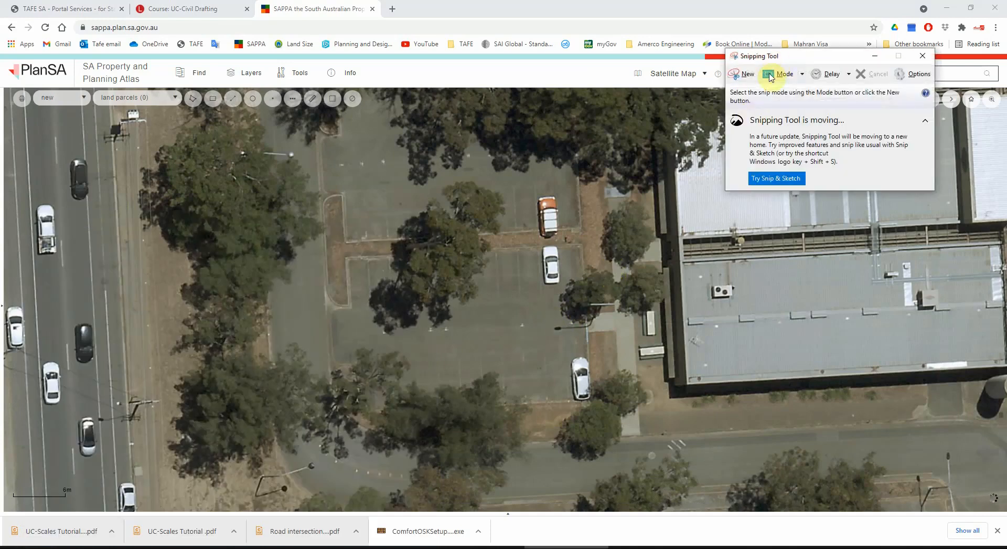
left_click(742, 74)
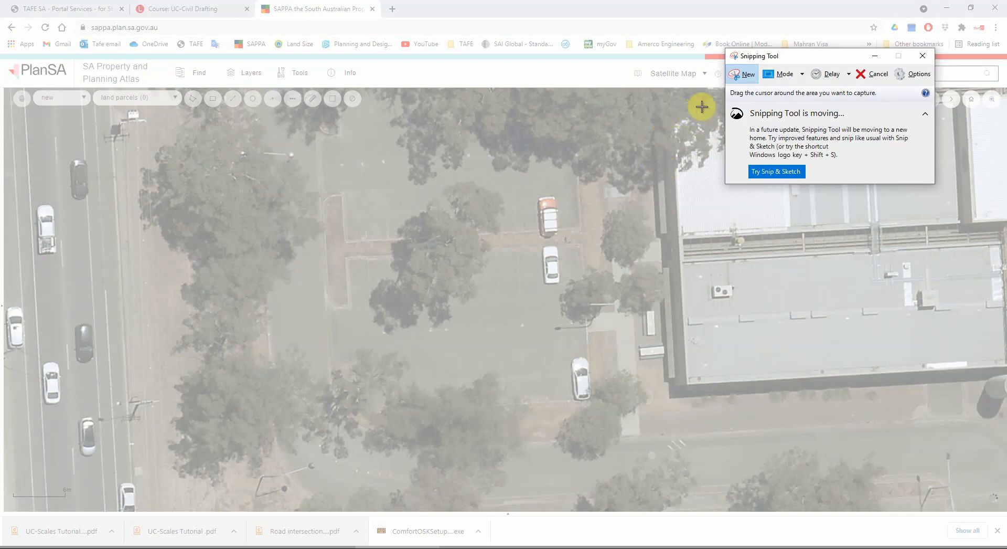
left_click_drag(704, 105, 6, 504)
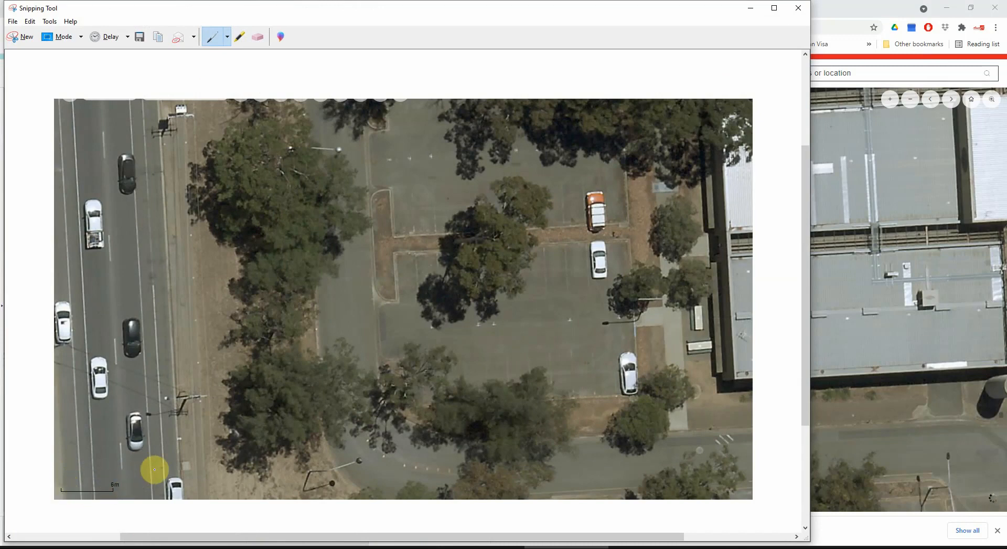
Step: Save the snip as a JPEG named Tafe Carpark in the Materials for the videos folder and close Snipping Tool
left_click(12, 22)
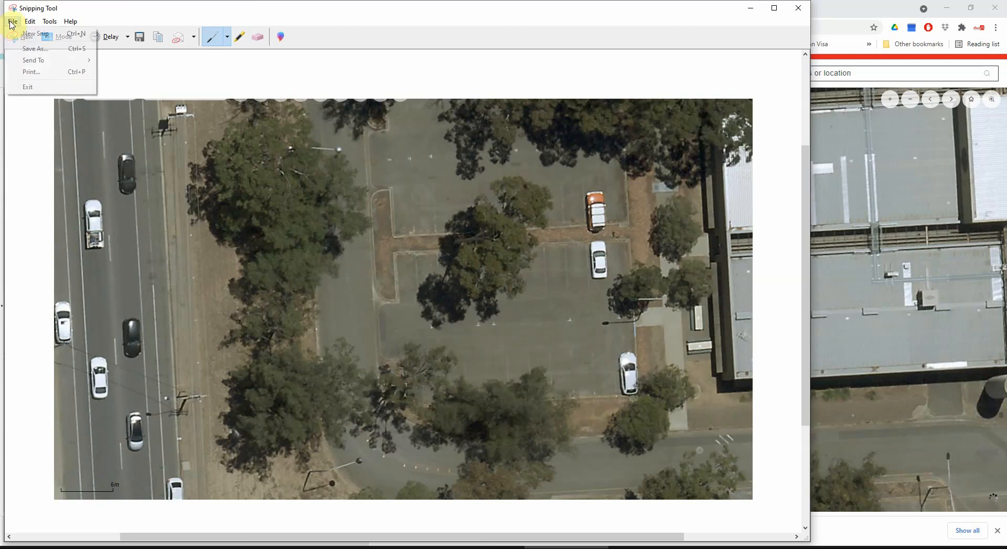
left_click(36, 51)
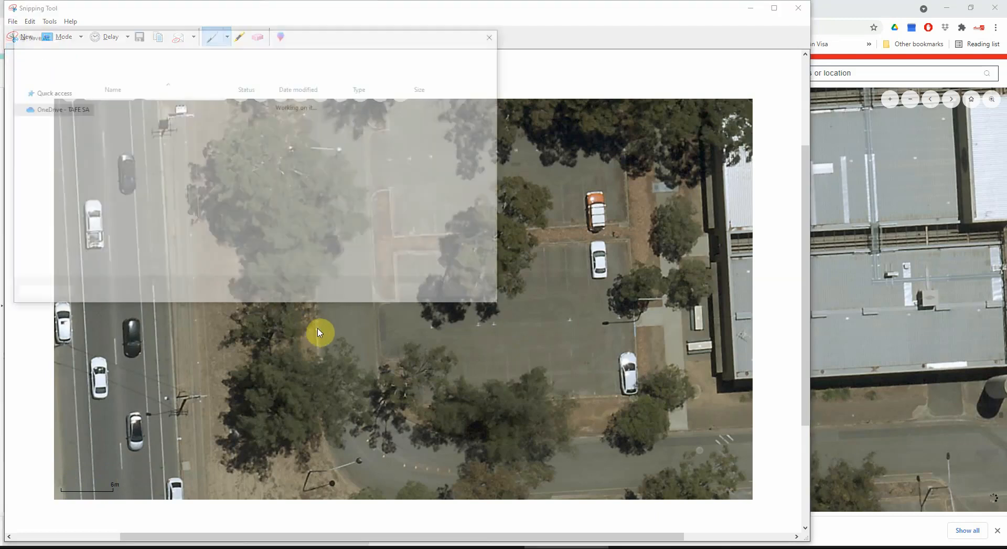
left_click(135, 251)
left_click(132, 250)
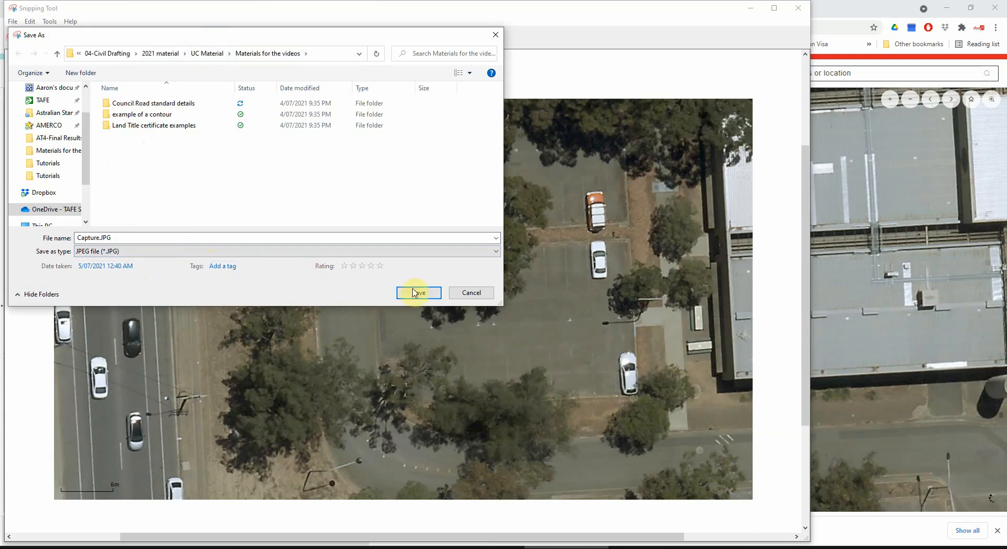
double_click(116, 236)
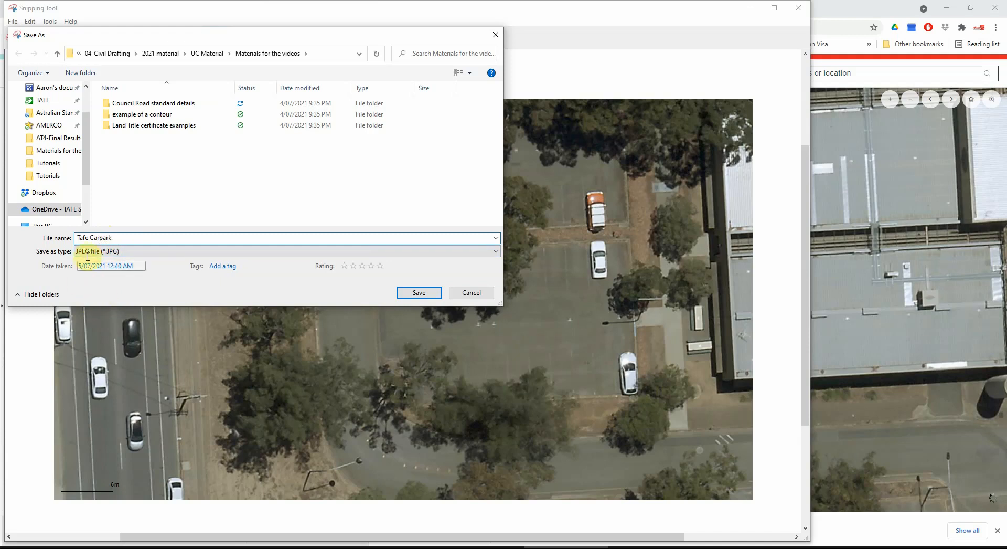
left_click(407, 294)
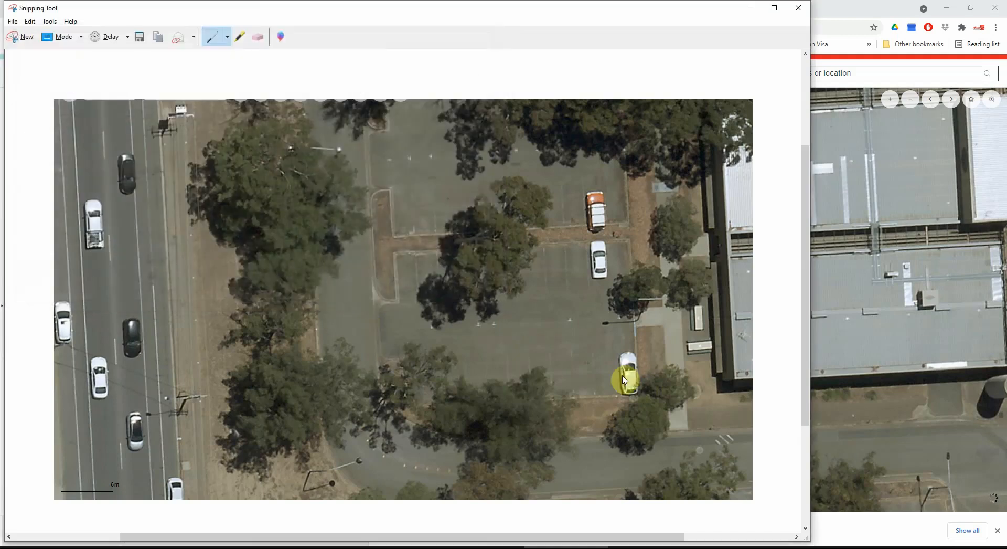
left_click(801, 14)
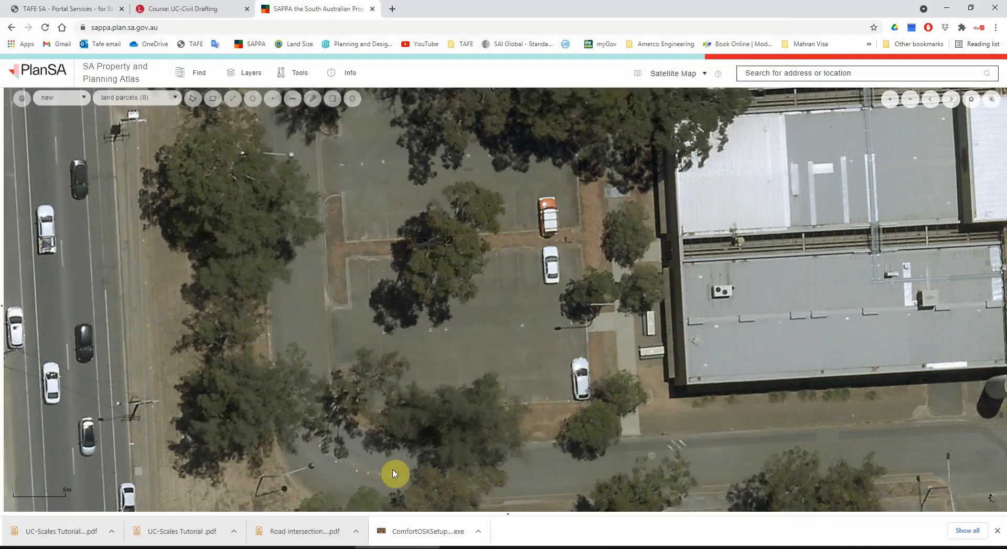
Step: Switch to Civil 3D and delete the entire imported road plan from the drawing
left_click(452, 548)
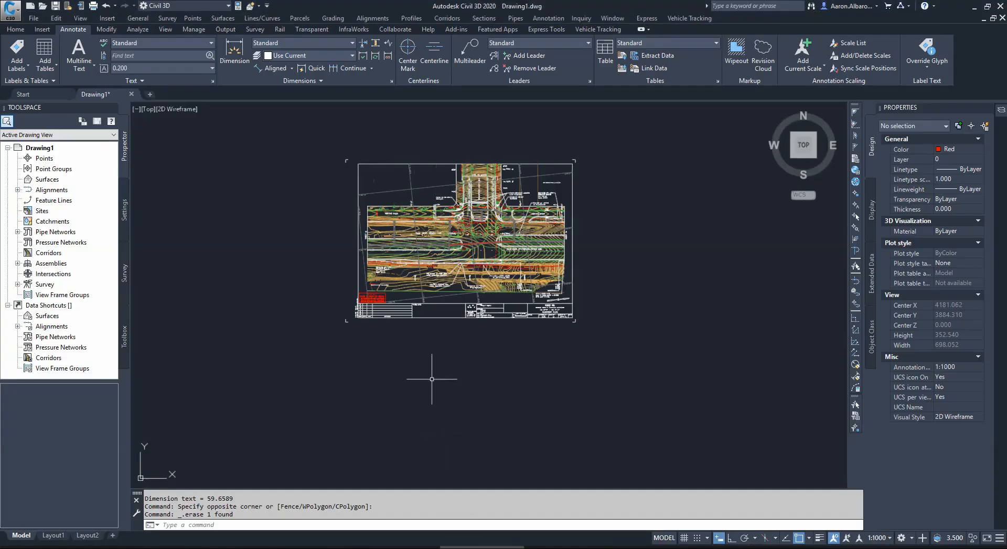
left_click(634, 135)
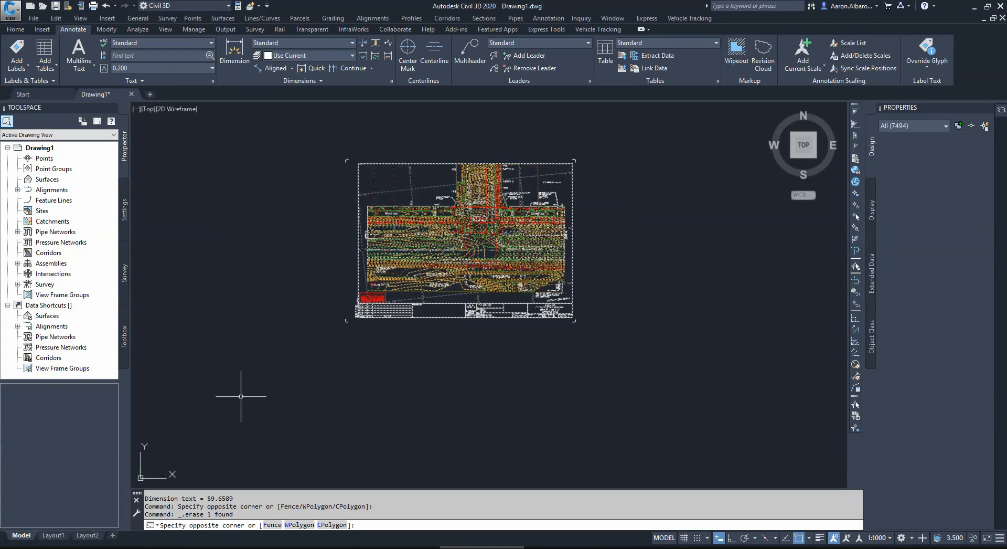
key("Delete")
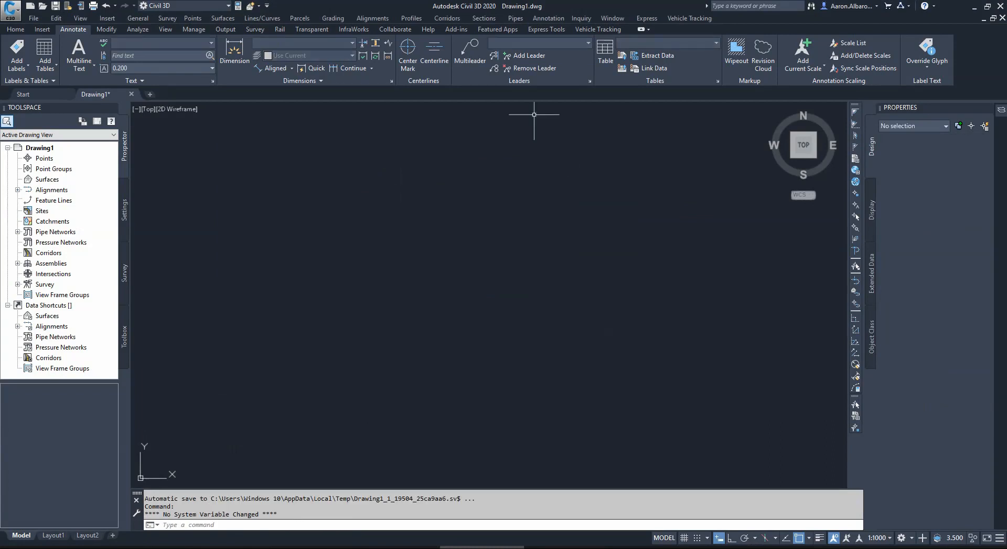
Step: Attach the Tafe Carpark.JPG image to the drawing at a picked insertion point with a scale factor of 200
left_click(42, 30)
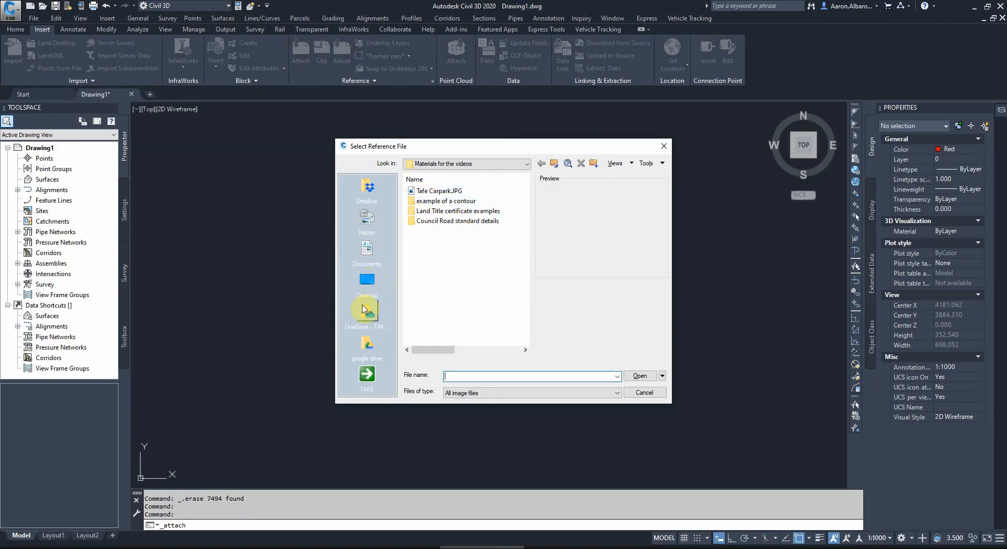
double_click(423, 192)
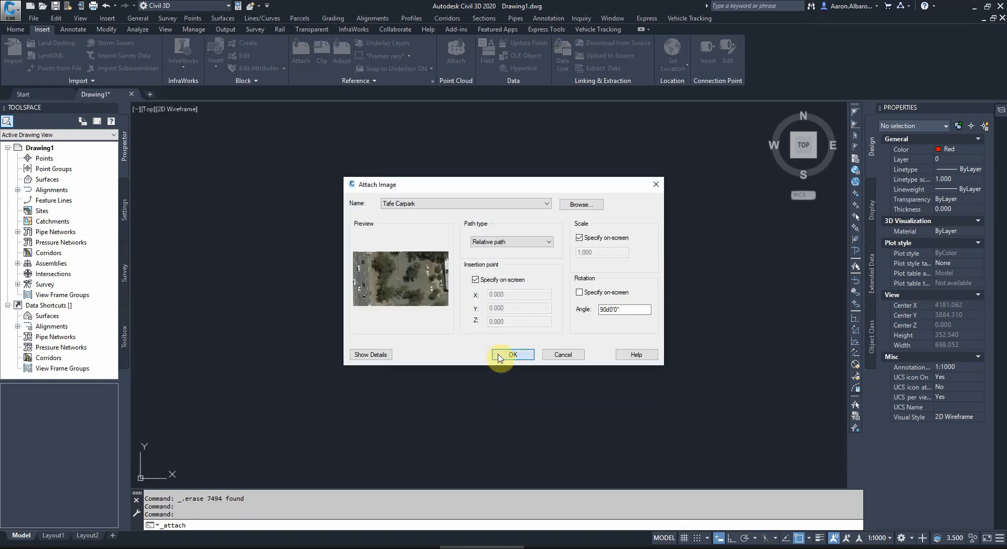
left_click(499, 358)
left_click(379, 296)
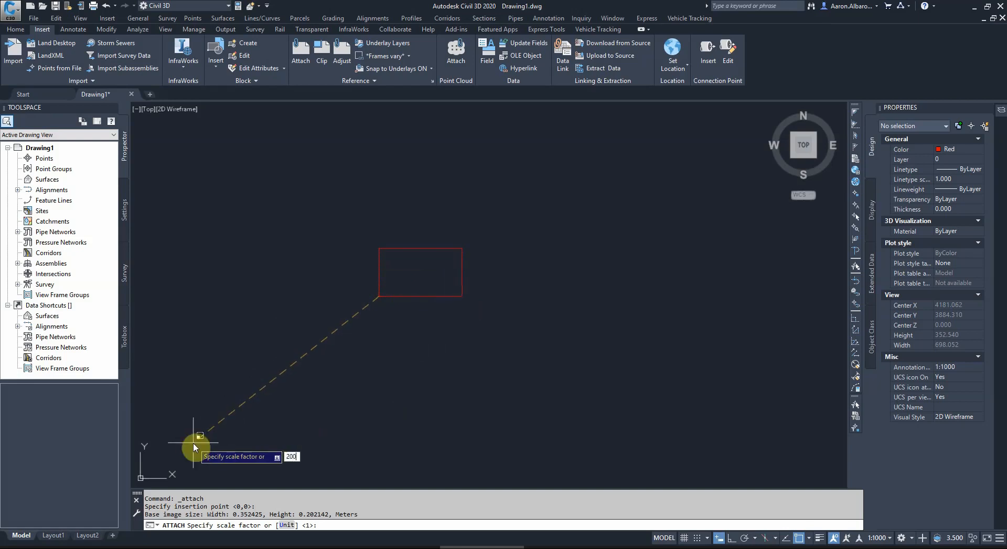
key("Return")
scroll(404, 286, "up", 5)
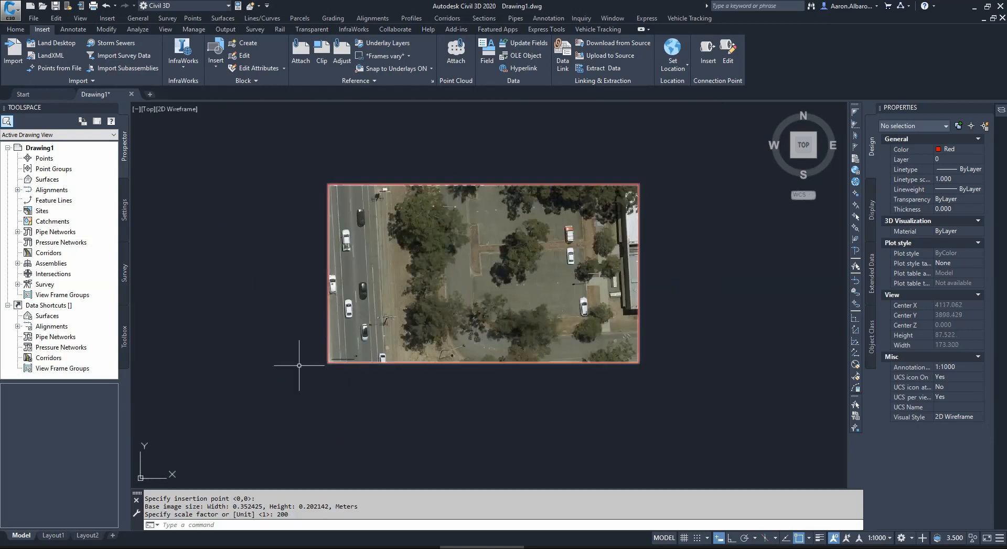
Step: Start the Scale command on the attached car park image, using the image's lower-left corner as the base point
left_click(71, 30)
left_click(16, 29)
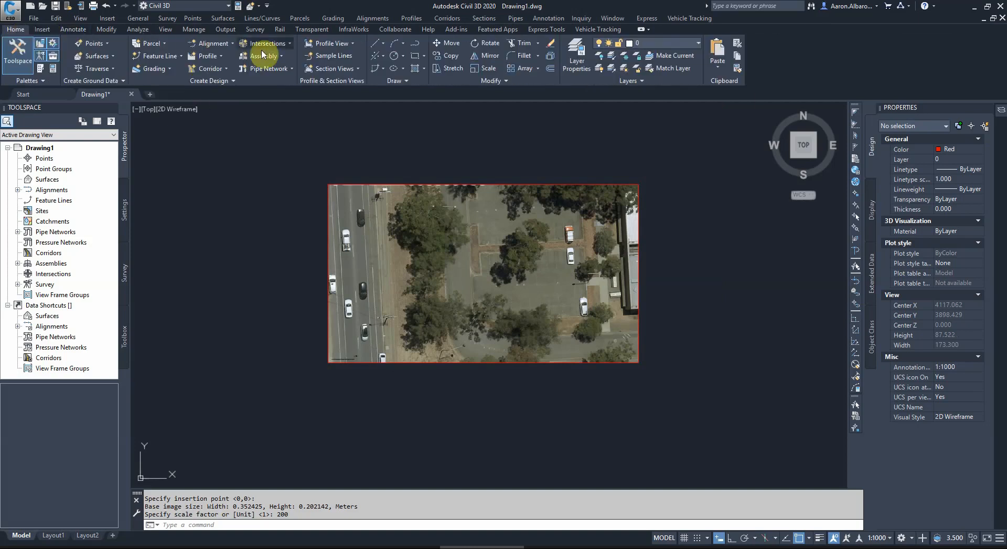
left_click(487, 69)
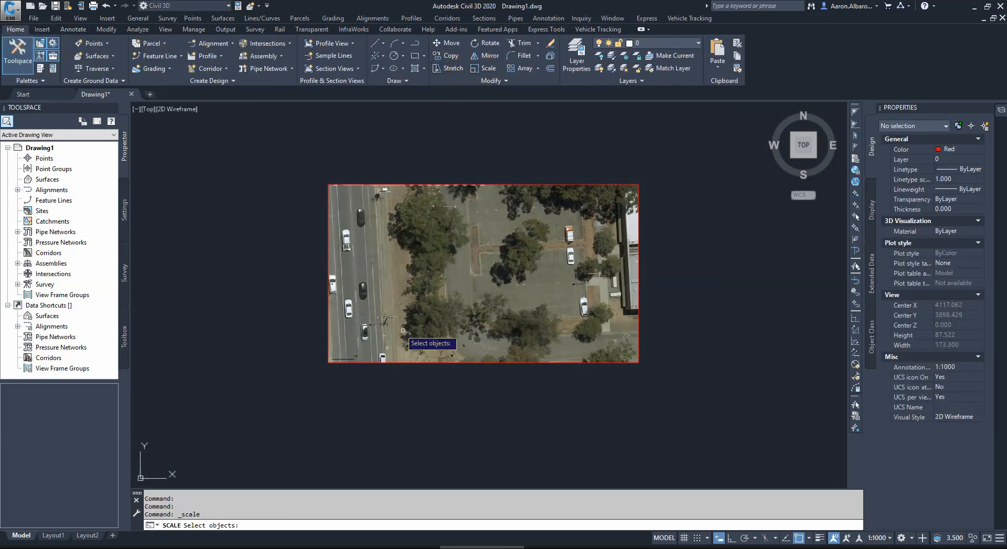
left_click(482, 68)
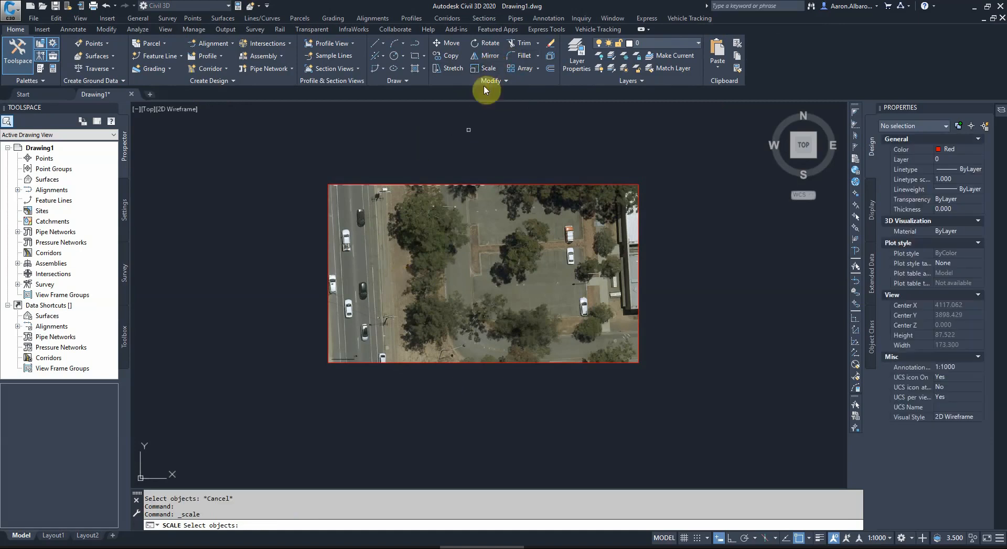
left_click(488, 69)
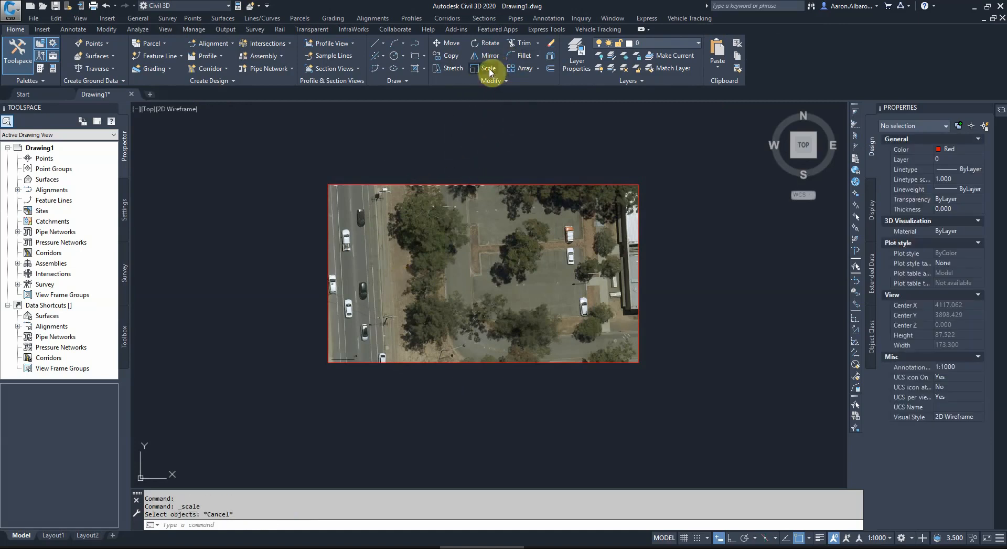
left_click(473, 168)
left_click(425, 227)
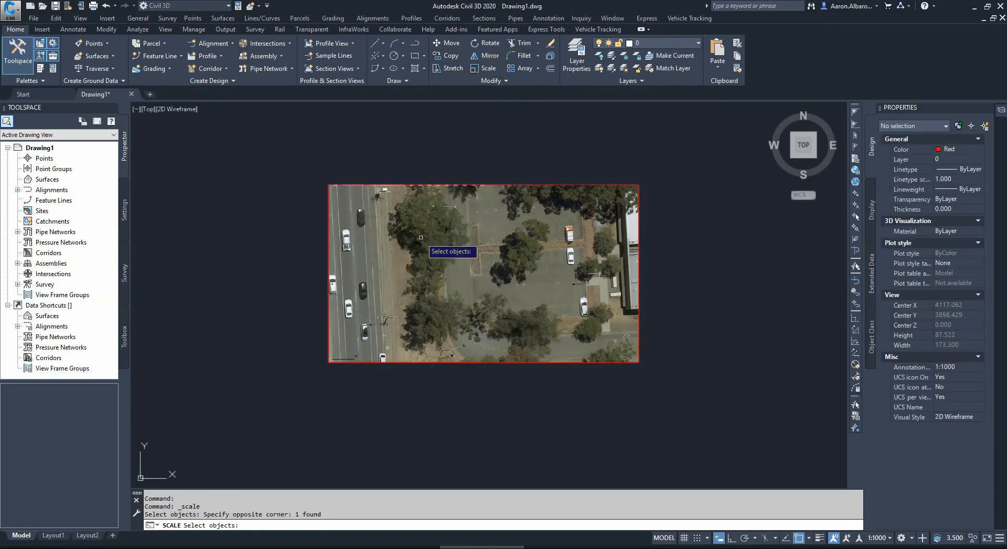
key("Return")
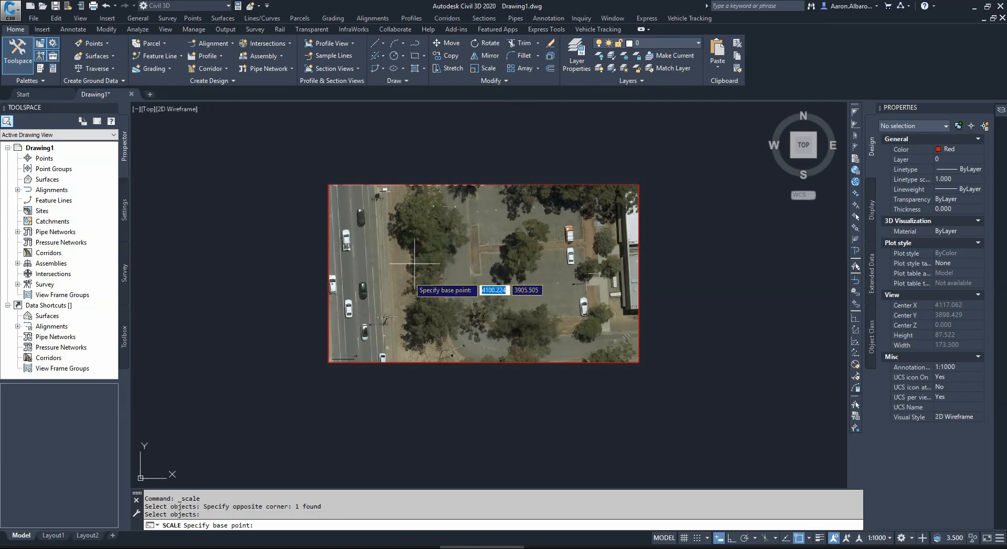
scroll(347, 361, "up", 4)
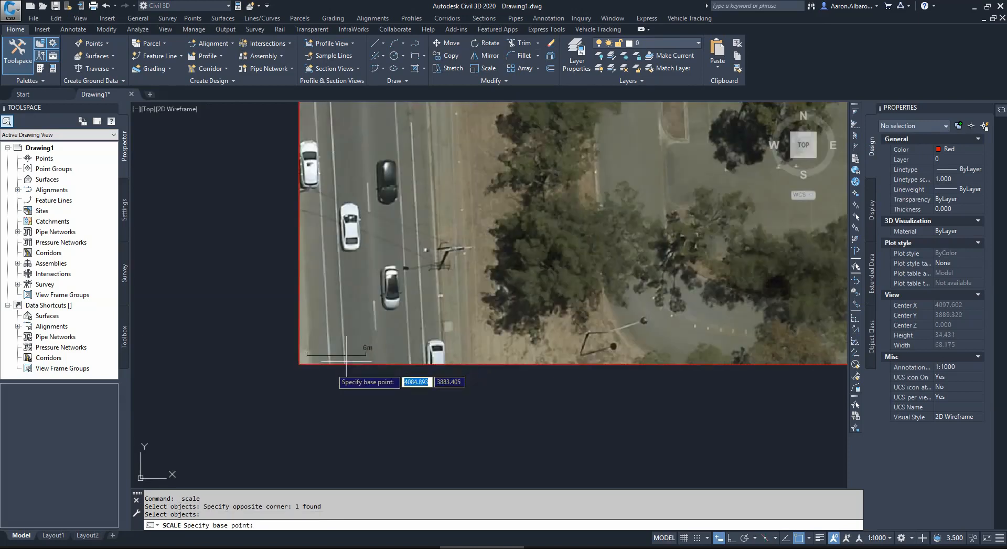
left_click(295, 368)
left_click(299, 364)
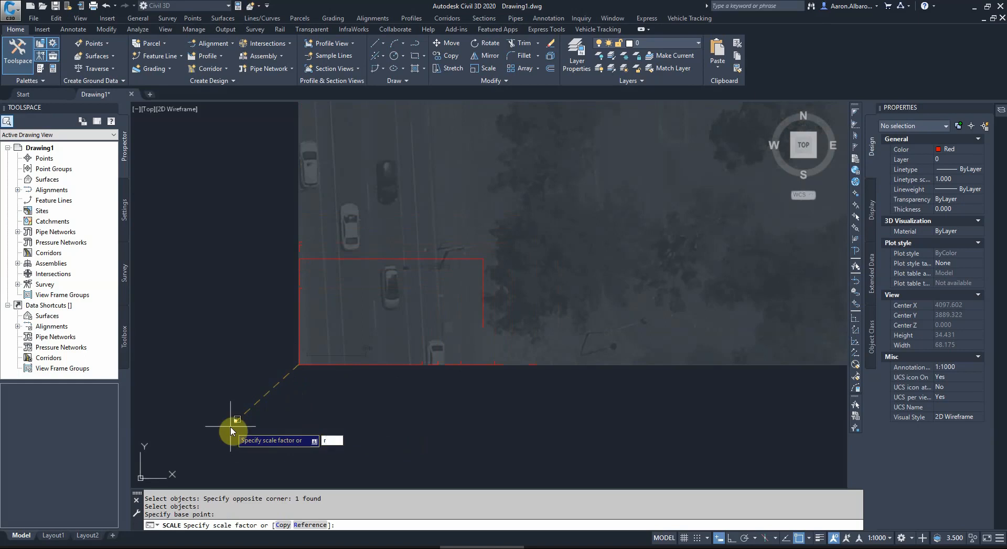
Step: Scale the image by reference, spanning the 6 m scale bar end to end with Ortho on and setting the new length to 6
key("Return")
scroll(308, 361, "up", 6)
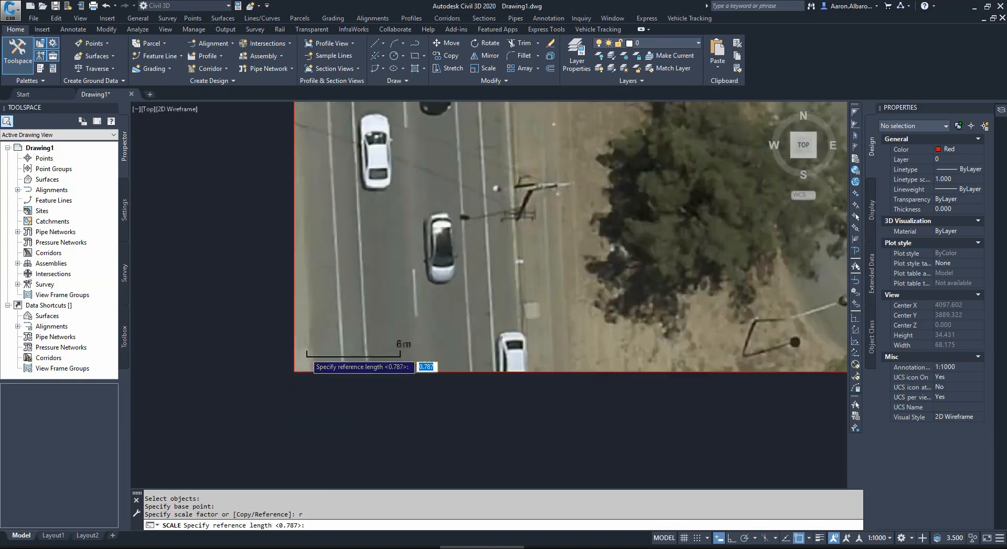
scroll(292, 351, "up", 8)
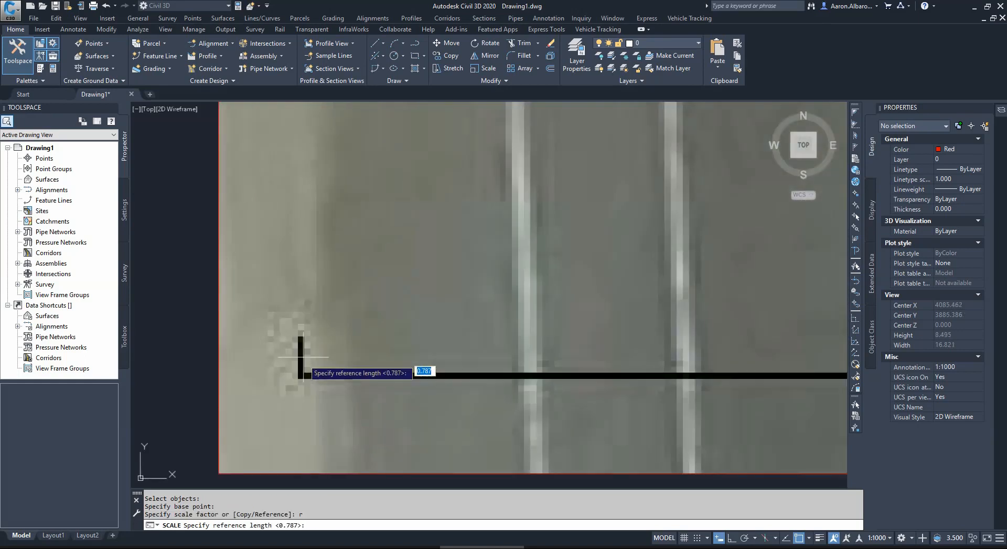
scroll(288, 360, "up", 2)
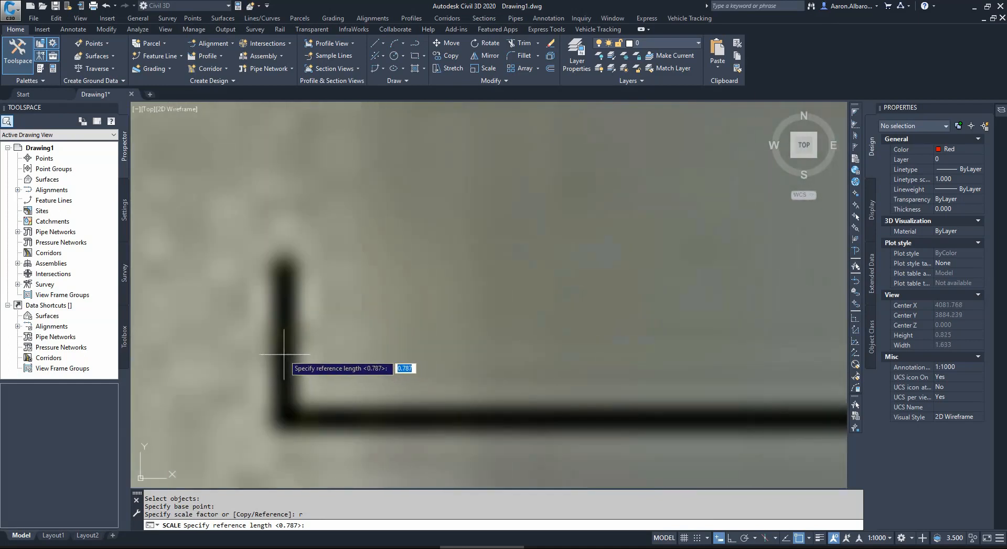
left_click(283, 354)
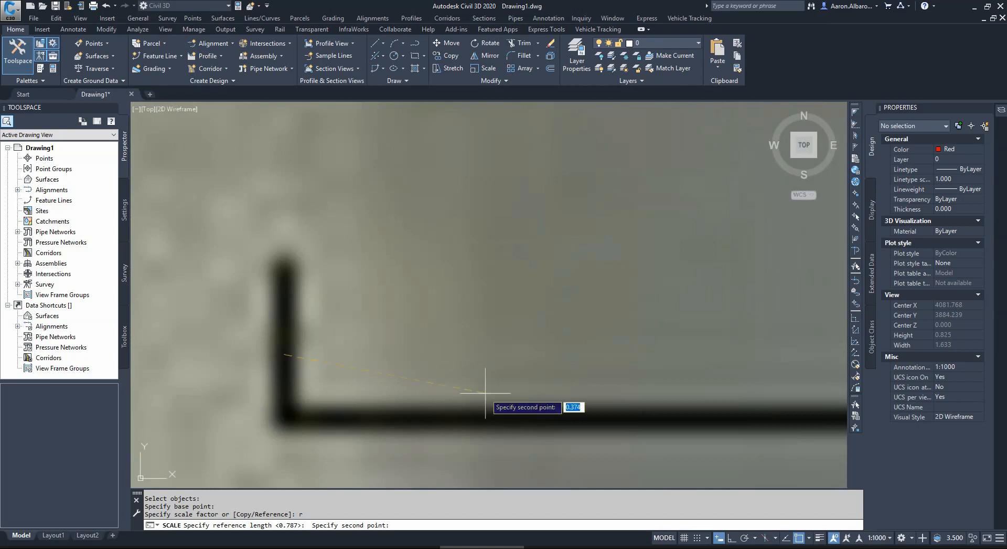
scroll(325, 330, "down", 4)
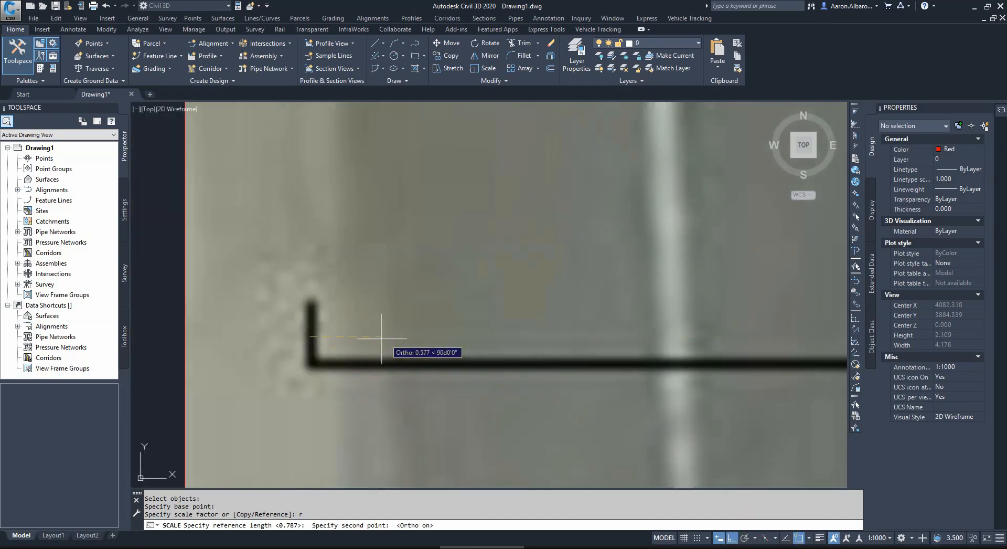
scroll(393, 350, "down", 4)
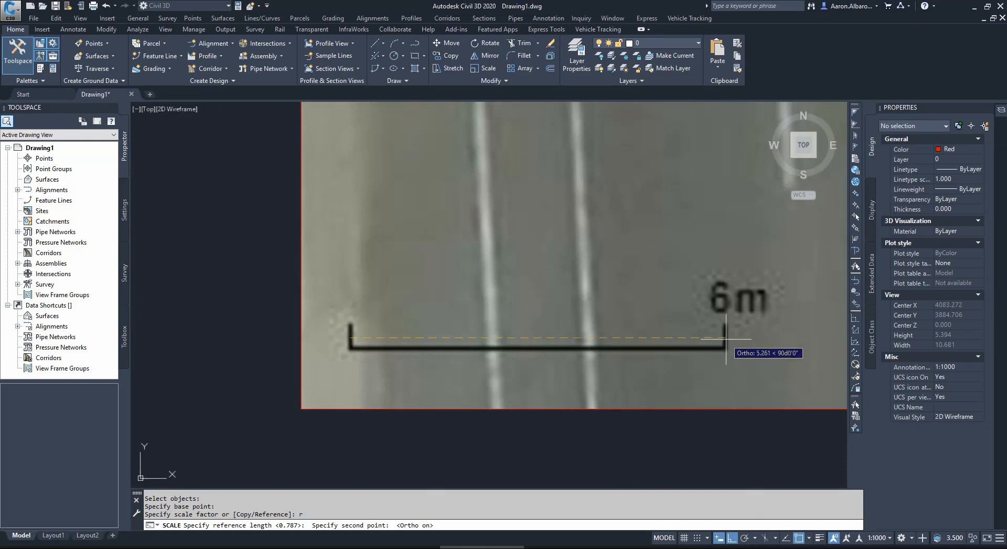
scroll(715, 345, "up", 10)
scroll(721, 334, "up", 4)
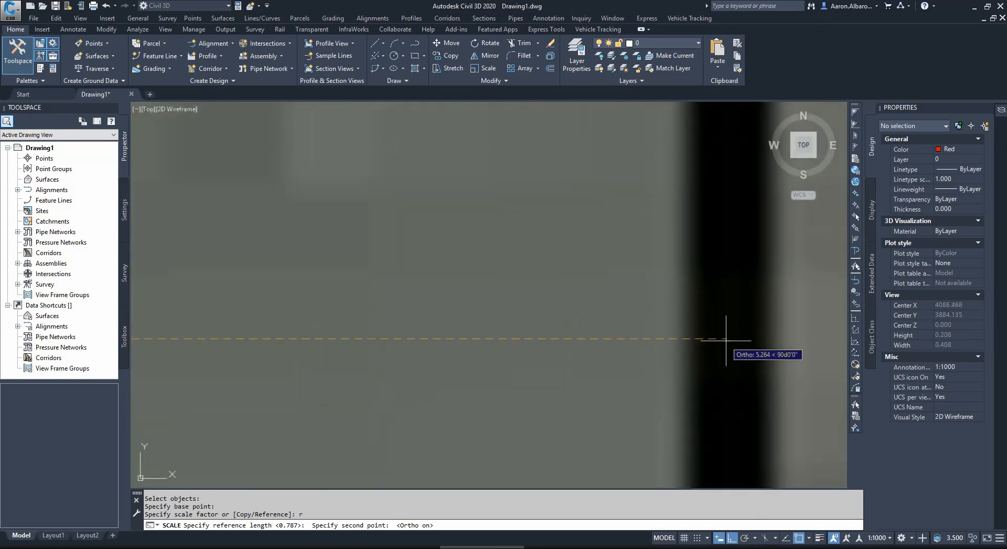
left_click(727, 340)
scroll(670, 348, "down", 6)
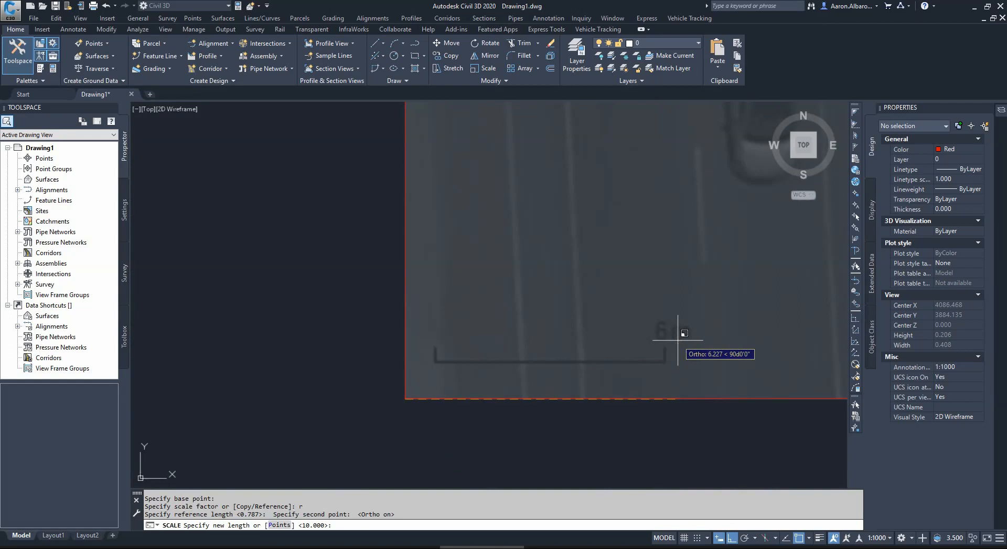
type("6")
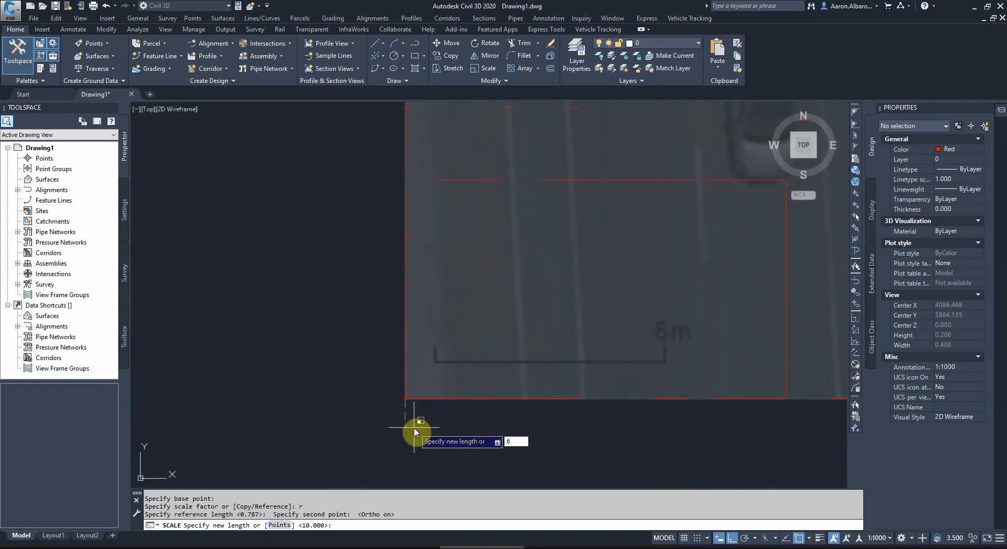
key("Return")
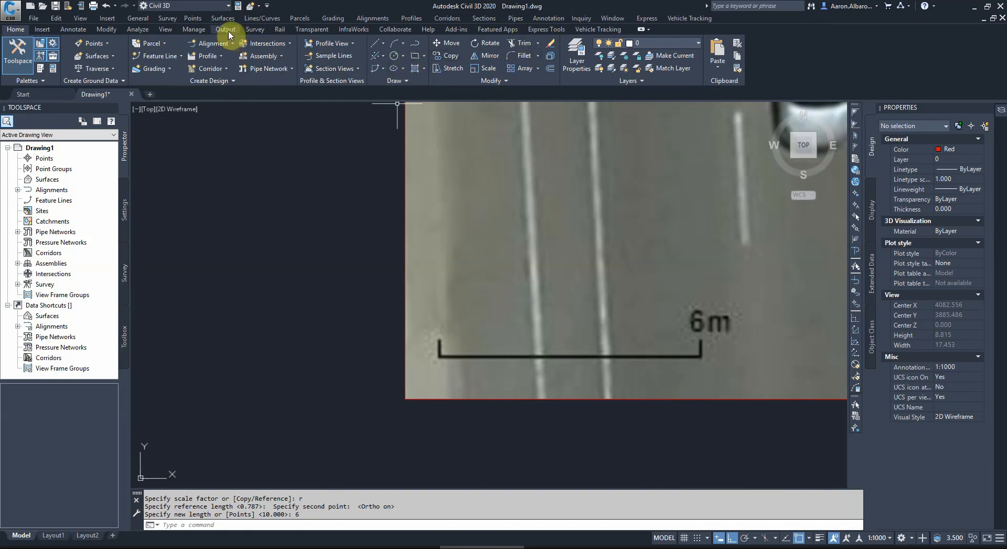
Step: Check the image scale by measuring the scale bar between its end ticks with a linear dimension, without placing the dimension
left_click(71, 29)
left_click(292, 72)
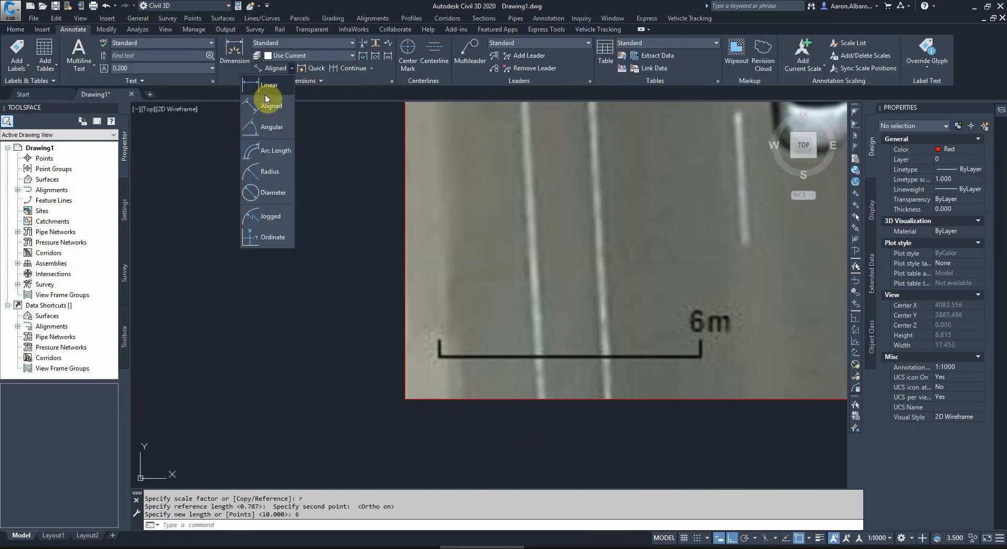
left_click(268, 96)
scroll(440, 355, "up", 4)
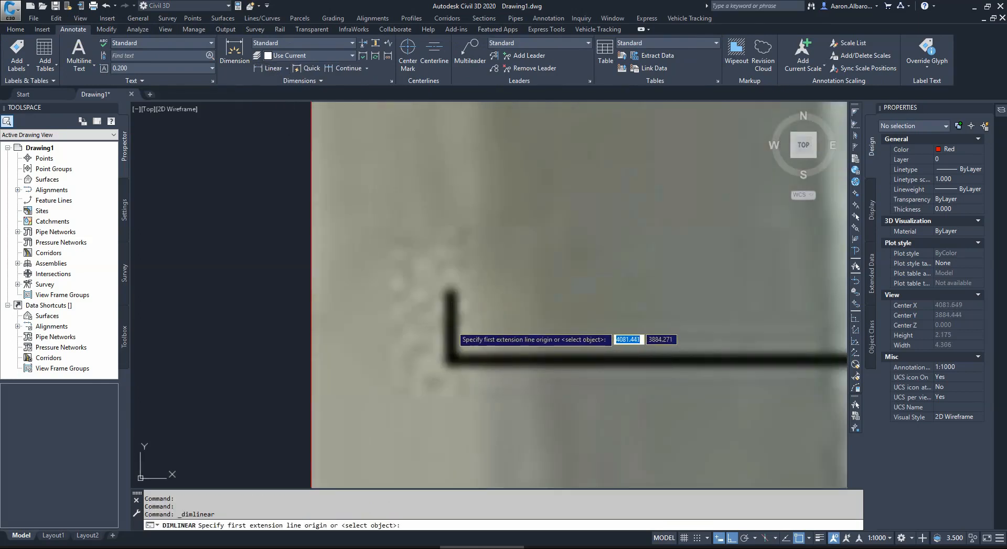
left_click(451, 359)
scroll(457, 349, "down", 4)
scroll(619, 339, "up", 5)
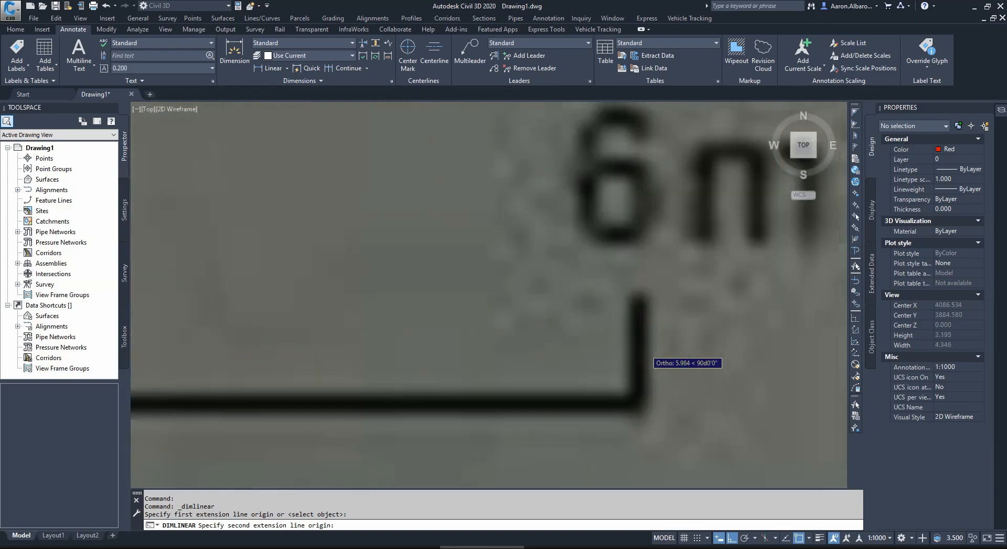
left_click(637, 352)
scroll(604, 278, "down", 4)
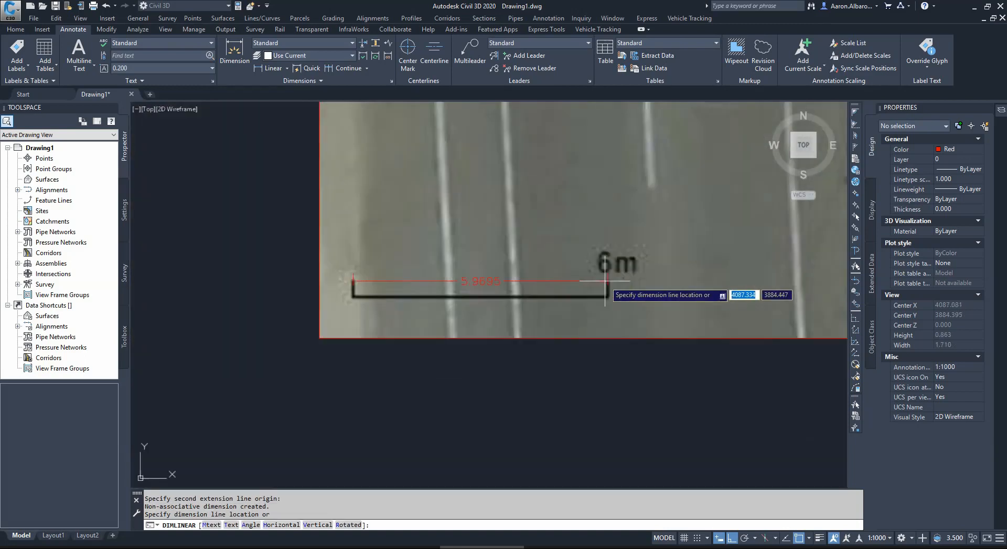
scroll(577, 304, "down", 4)
scroll(545, 307, "up", 6)
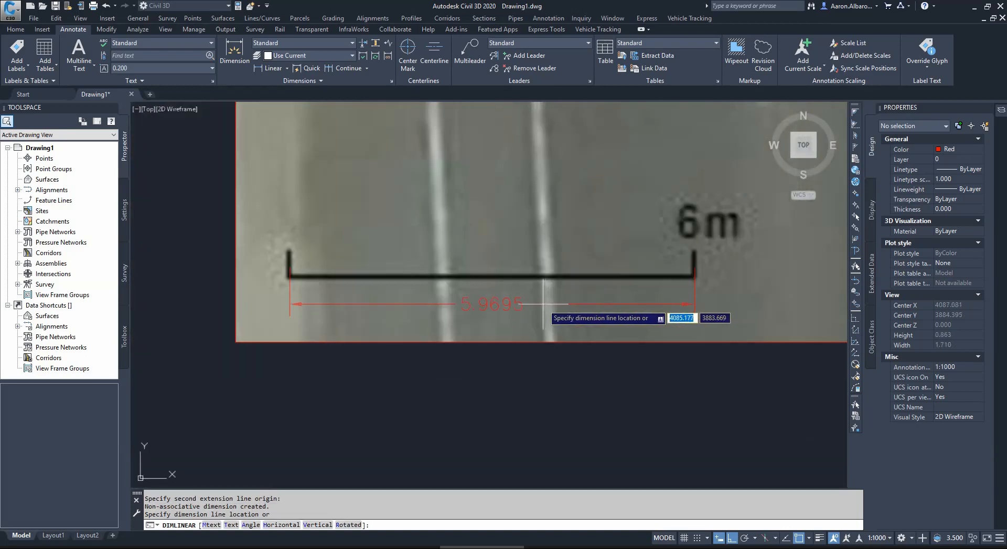
key("Escape")
Step: Start a polyline at the planted island's lower-right corner and, with Ortho off, trace the island's side and the parking area's upper edge
scroll(488, 357, "down", 10)
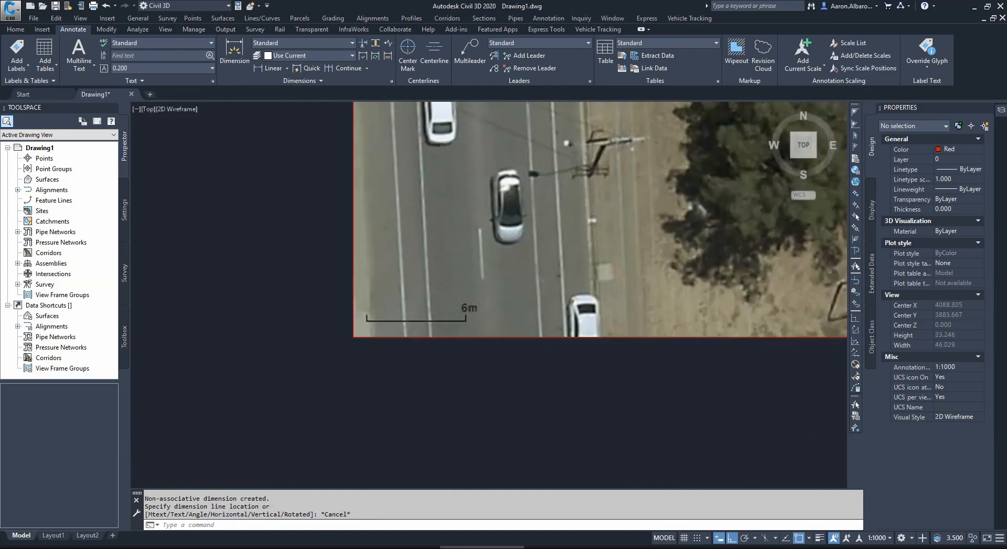
scroll(356, 344, "down", 4)
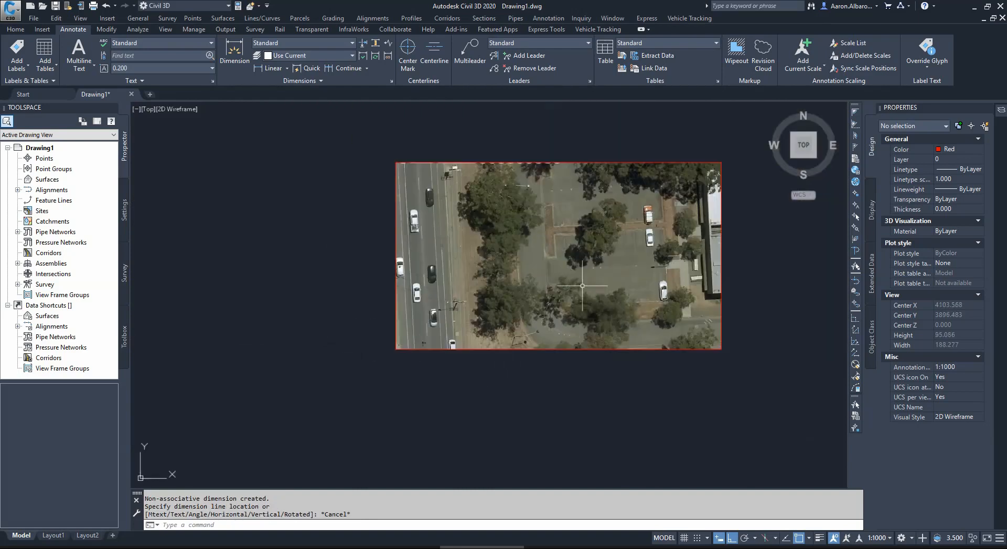
scroll(690, 216, "up", 2)
scroll(592, 352, "up", 2)
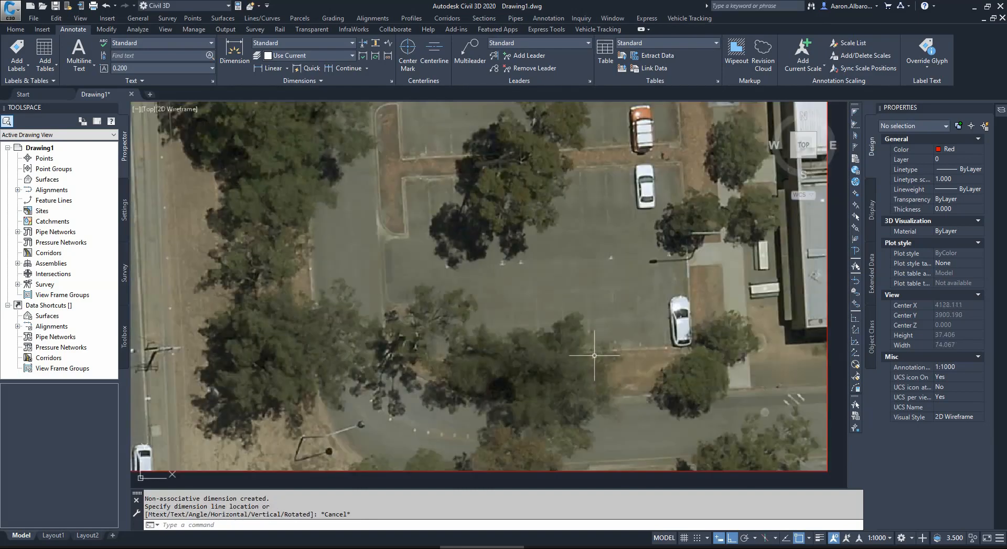
left_click(16, 29)
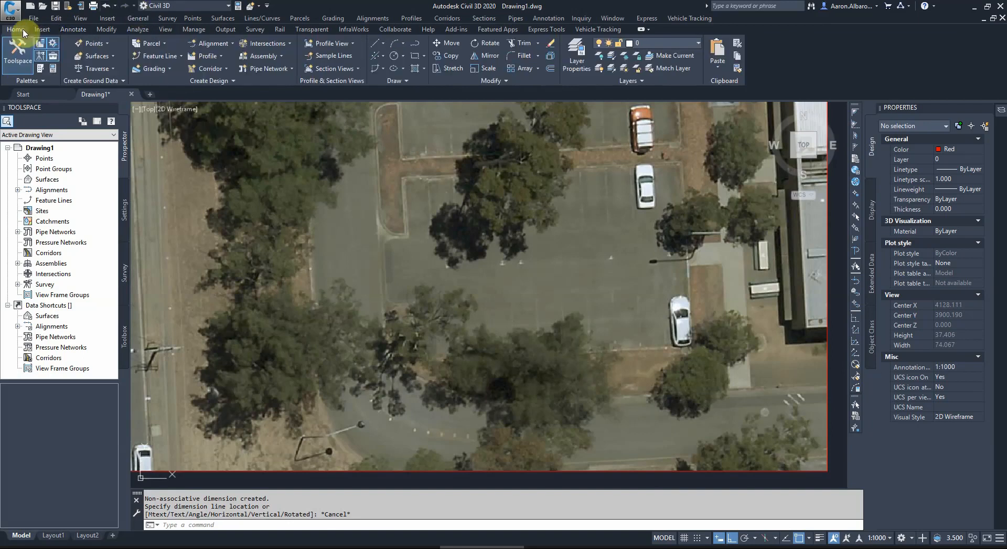
left_click(395, 43)
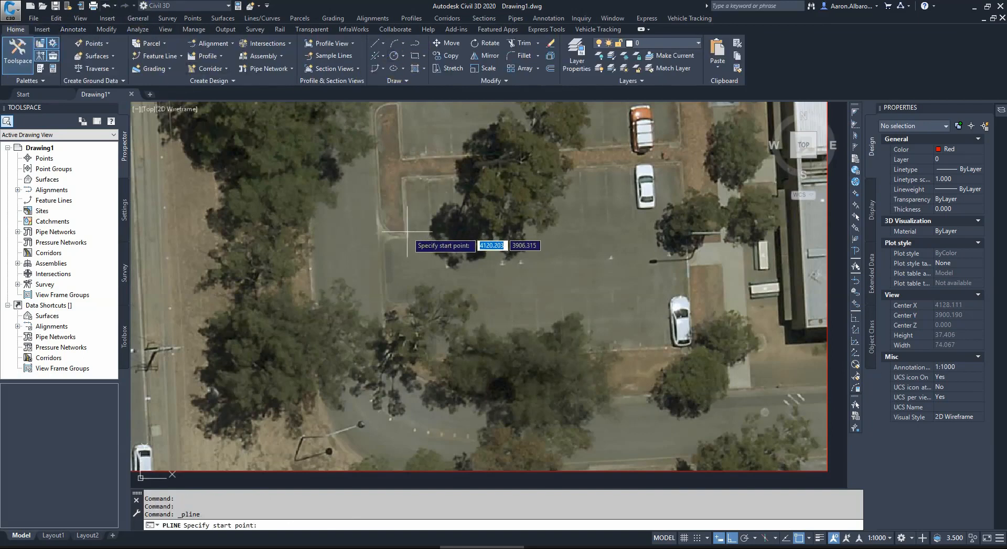
left_click(407, 235)
left_click(730, 537)
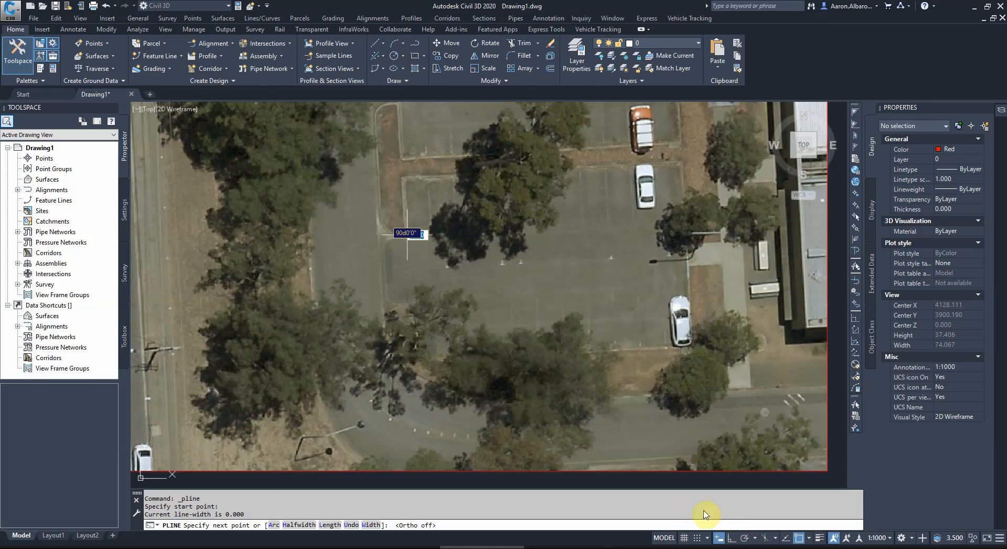
scroll(368, 131, "up", 2)
scroll(417, 191, "up", 2)
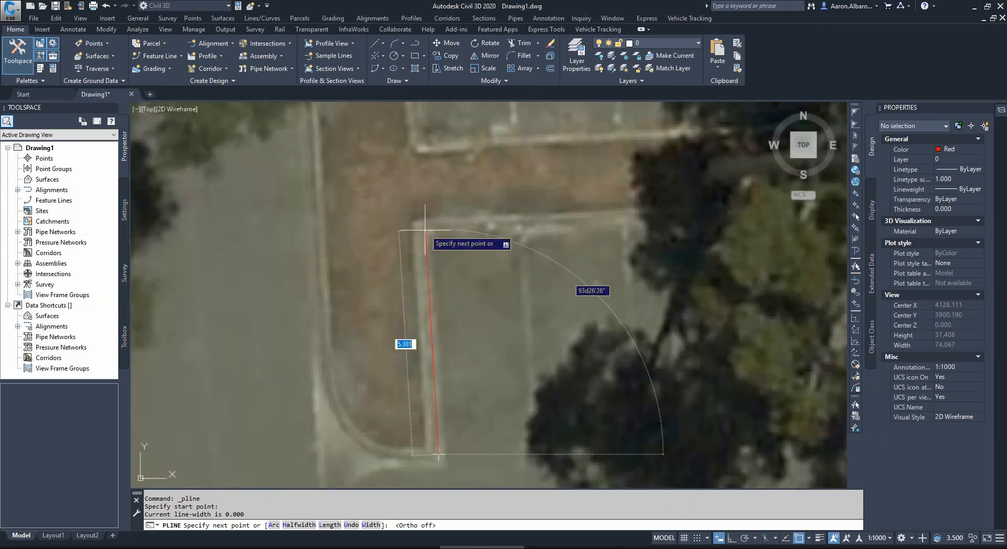
left_click(426, 226)
scroll(342, 249, "down", 4)
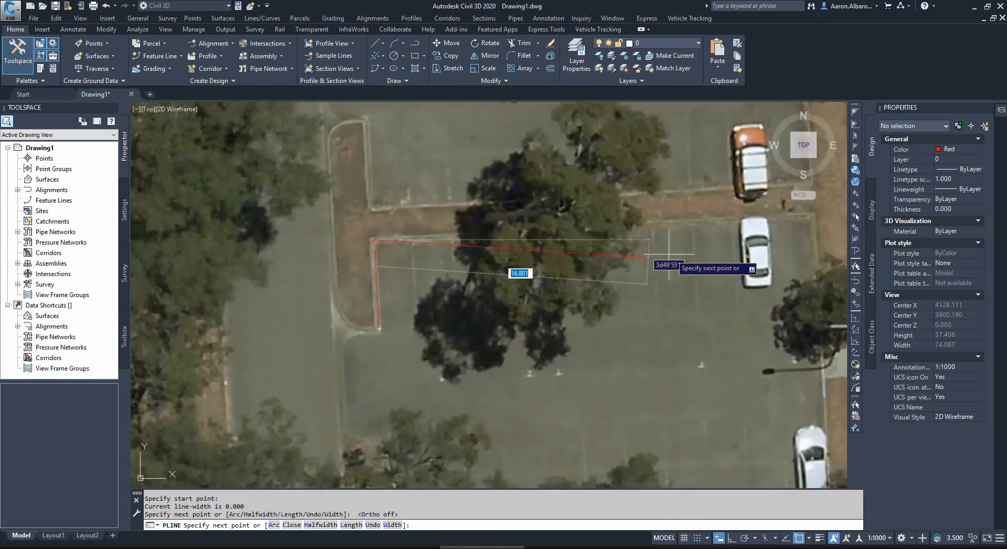
left_click(812, 221)
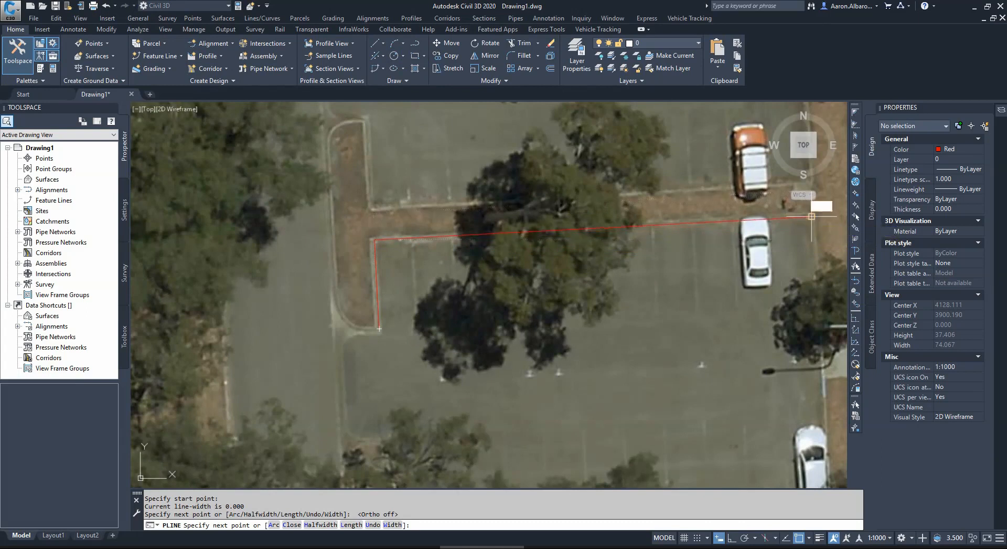
Step: Continue the polyline down the parking area's right edge, along its lower edge and back to the start point, and finish it
scroll(714, 245, "down", 4)
scroll(764, 351, "up", 7)
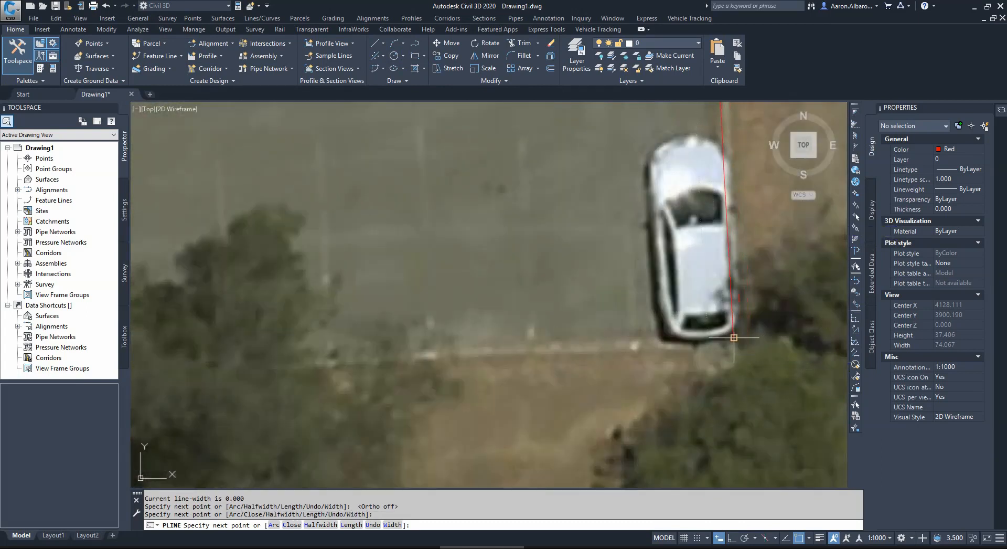
left_click(734, 340)
scroll(650, 335, "down", 5)
scroll(493, 350, "up", 6)
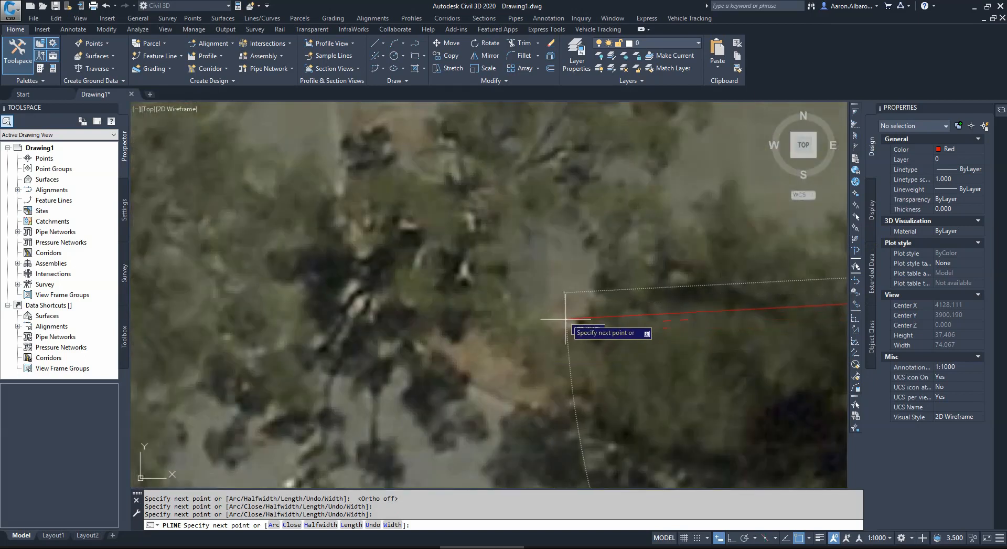
left_click(492, 320)
scroll(492, 319, "down", 3)
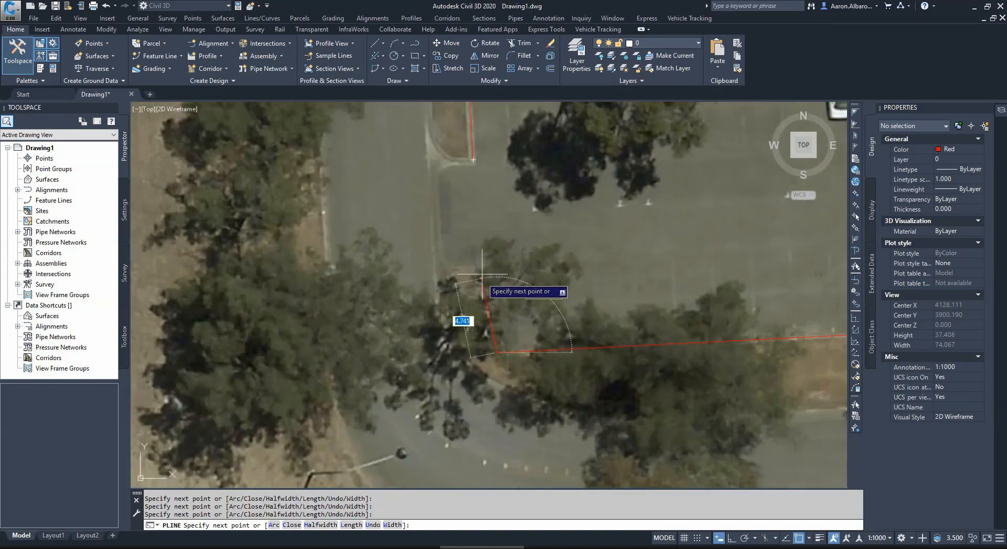
left_click(474, 159)
key("Return")
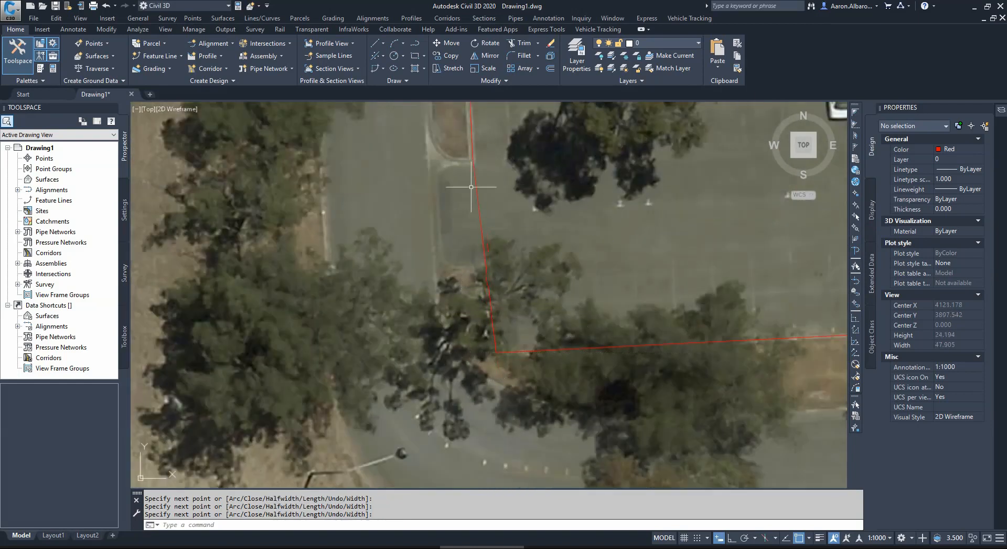
Step: Place a horizontal linear dimension across the driveway, from the planted island's outer kerb to the opposite edge
scroll(474, 204, "down", 8)
scroll(427, 236, "up", 2)
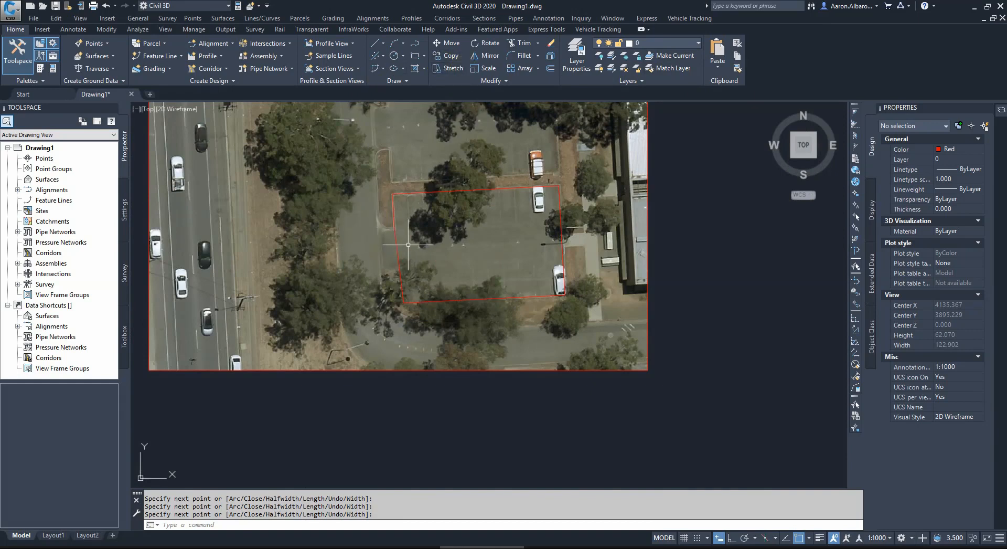
scroll(398, 163, "up", 5)
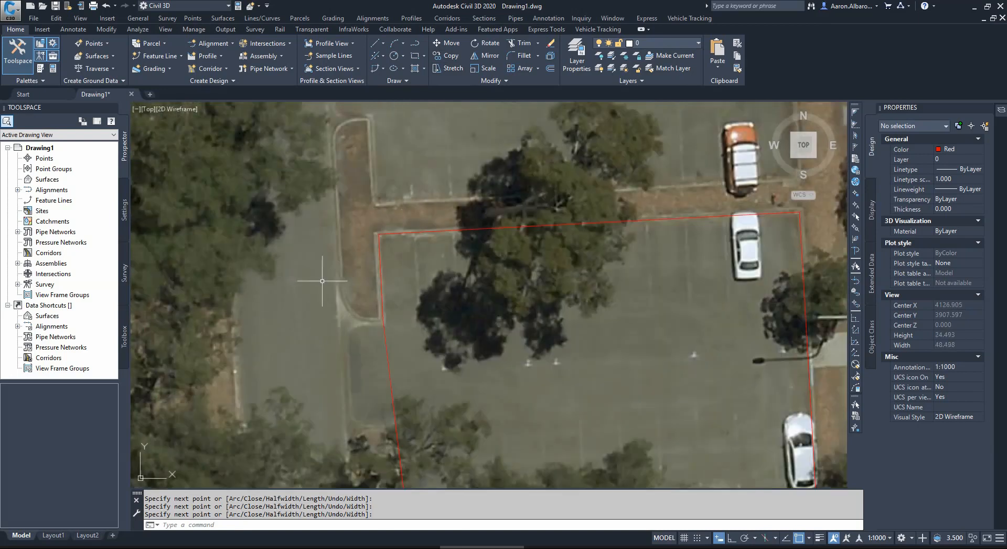
left_click(73, 30)
left_click(271, 68)
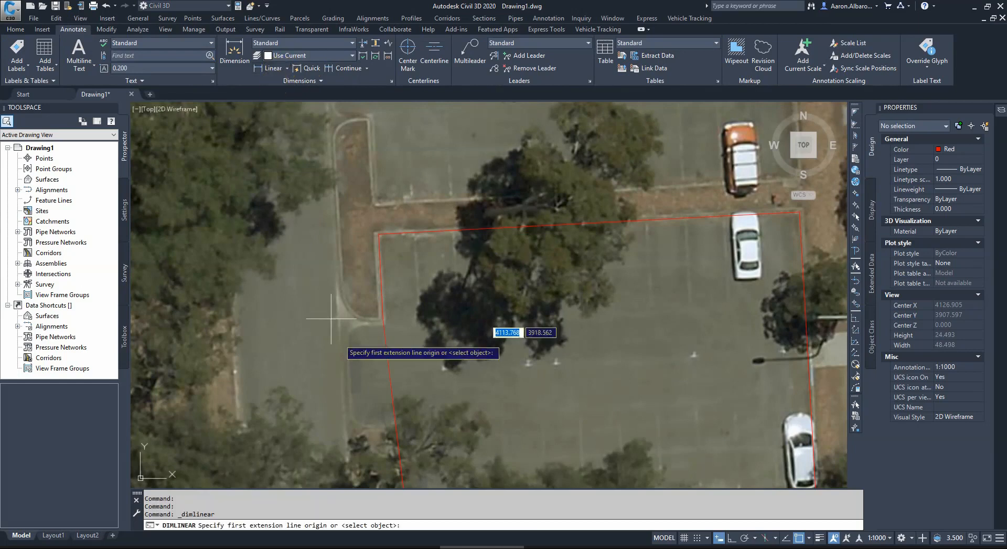
left_click(340, 287)
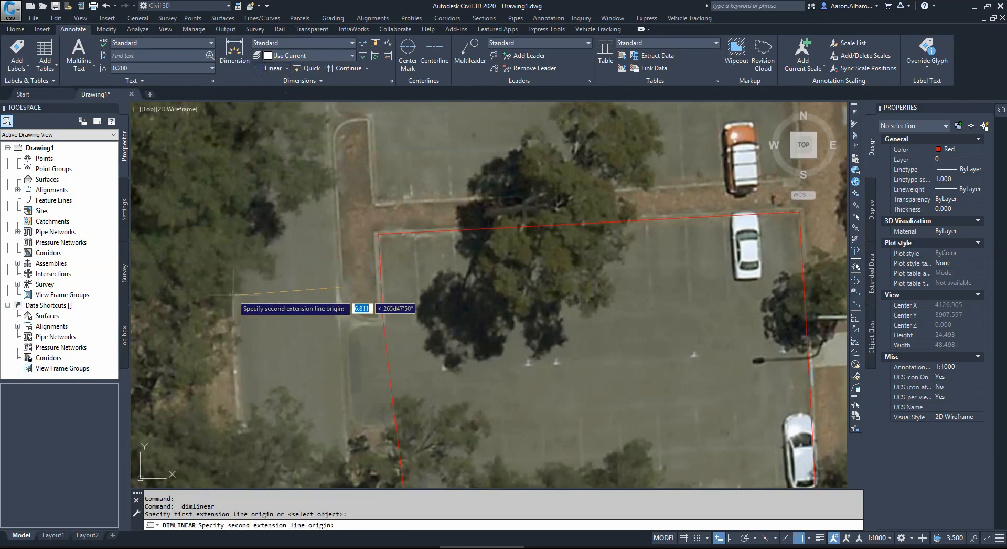
left_click(231, 292)
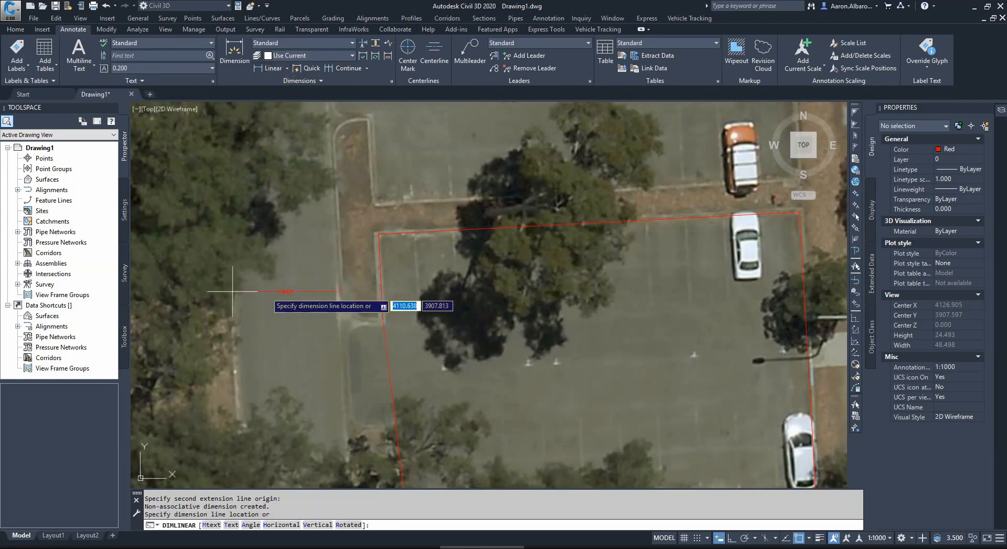
scroll(267, 292, "up", 5)
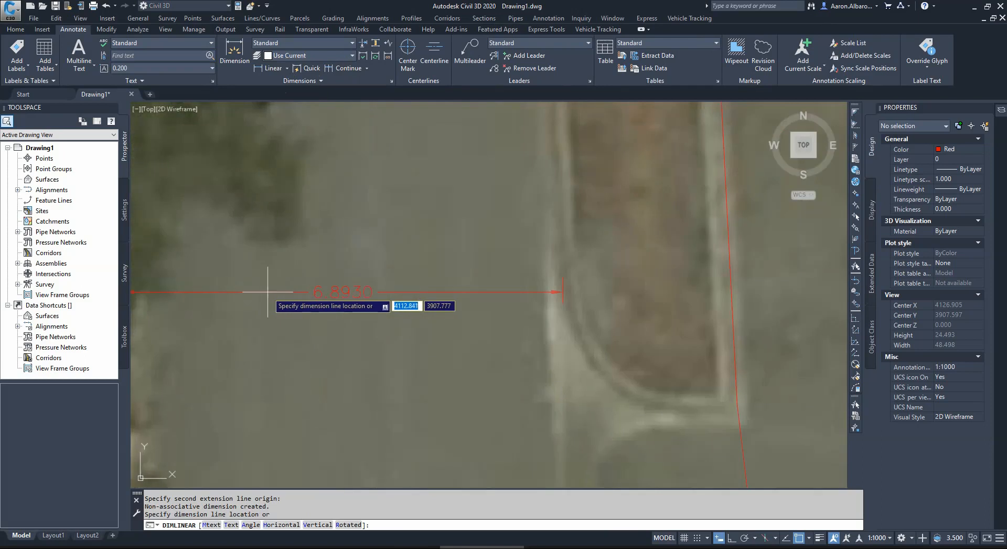
left_click(355, 287)
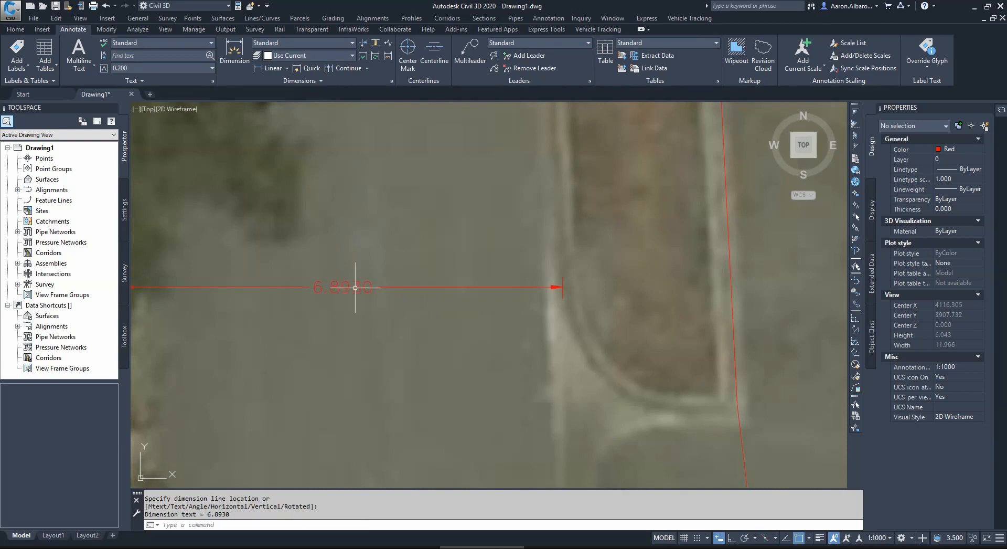
Step: Delete the linear dimension across the driveway
scroll(387, 283, "down", 5)
key("Escape")
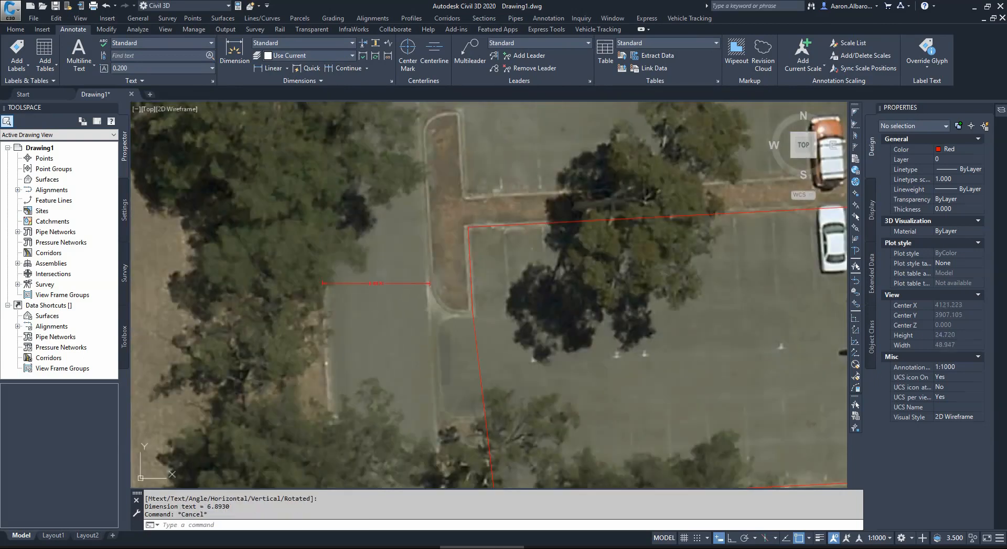
left_click(379, 283)
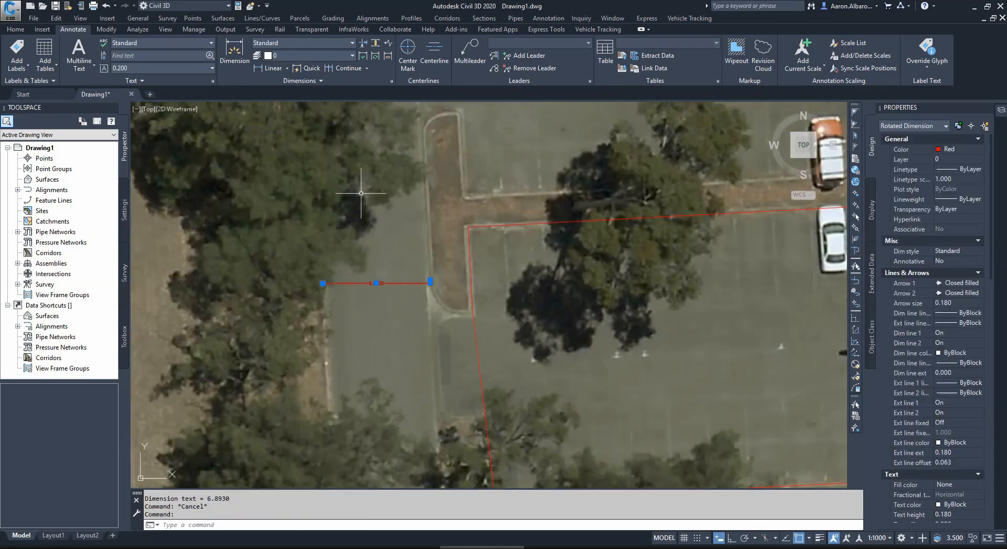
key("Delete")
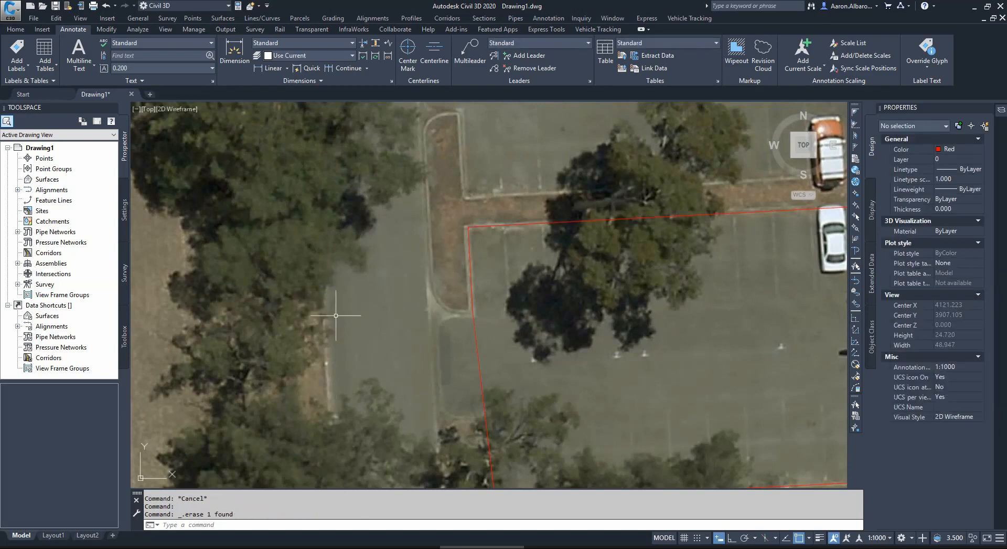
Step: Switch to the SAPPA satellite map in the browser and examine the surroundings north of the car park, up to the cleared site beside the road
scroll(332, 304, "down", 2)
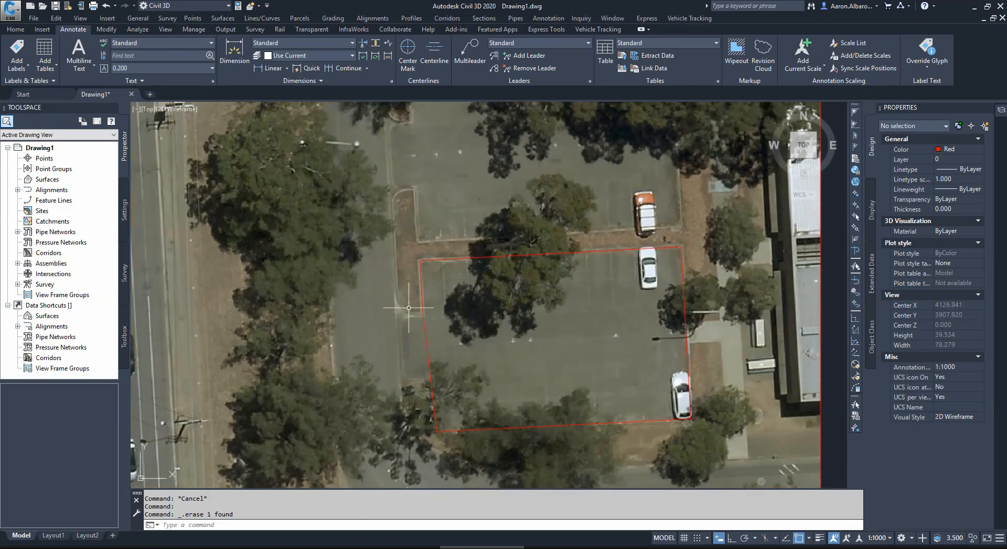
scroll(430, 266, "down", 2)
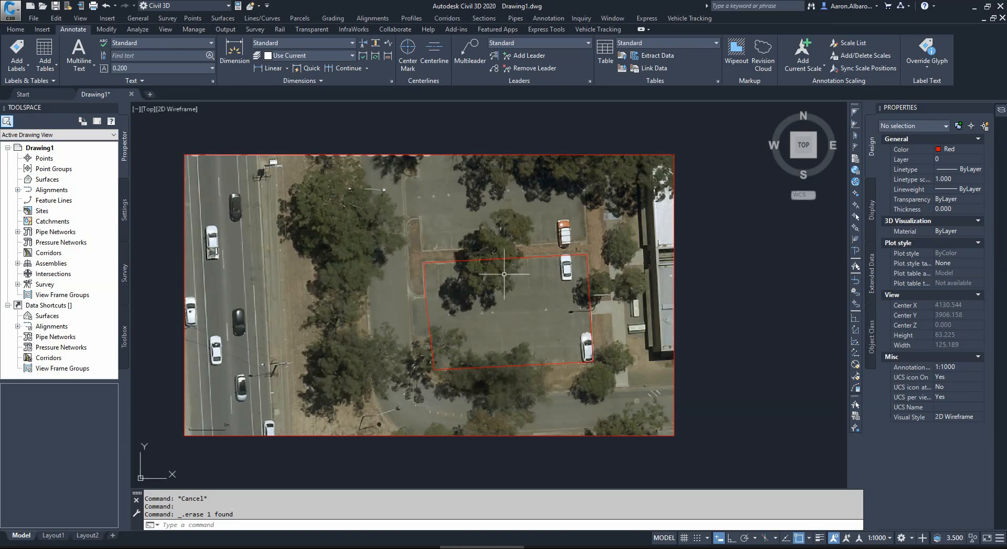
left_click(386, 547)
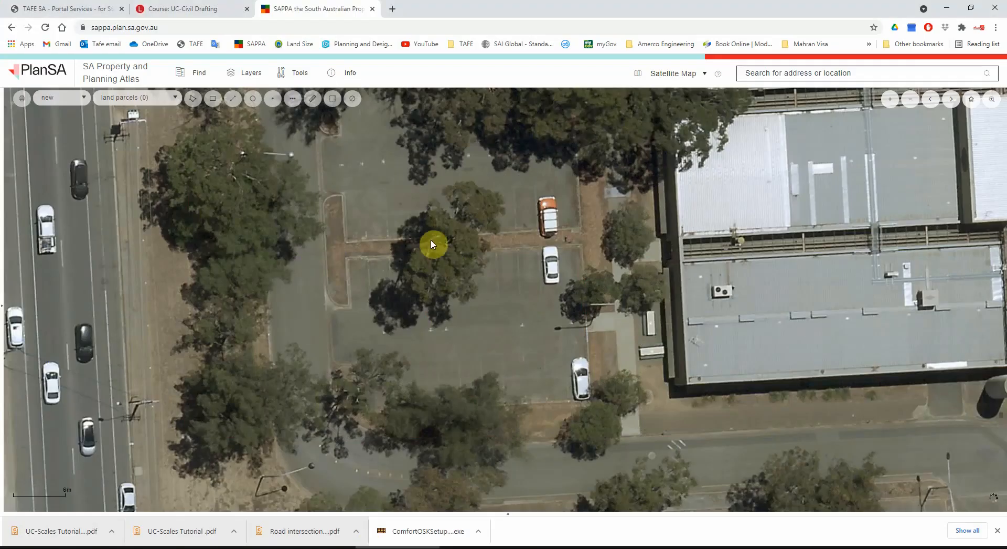
scroll(431, 321, "down", 3)
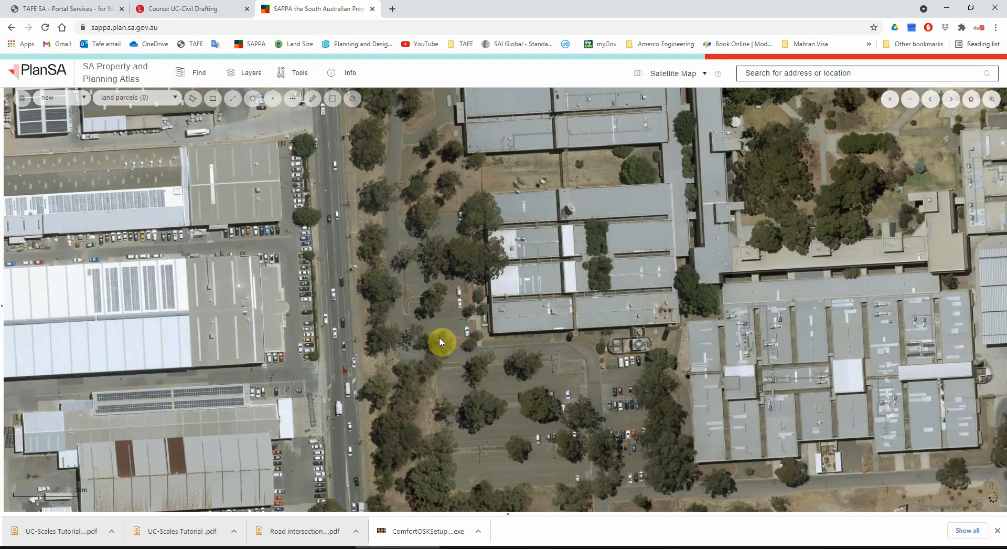
scroll(444, 342, "down", 2)
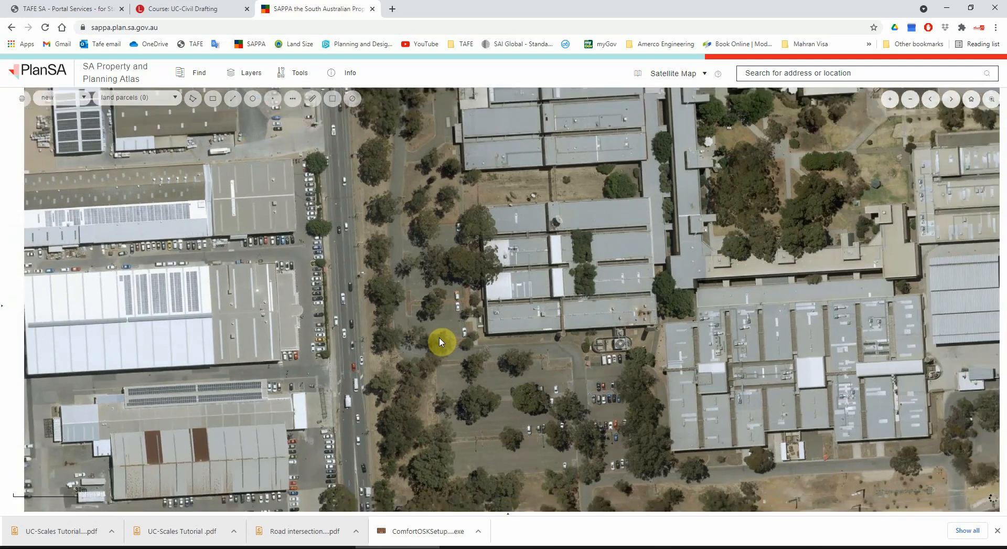
left_click_drag(486, 292, 488, 467)
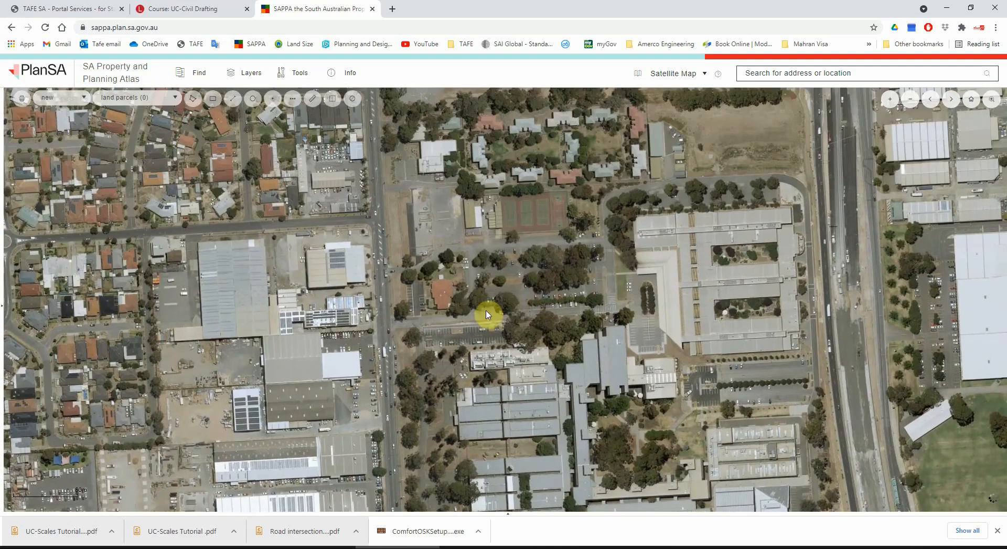
left_click_drag(489, 312, 477, 467)
left_click_drag(488, 286, 492, 435)
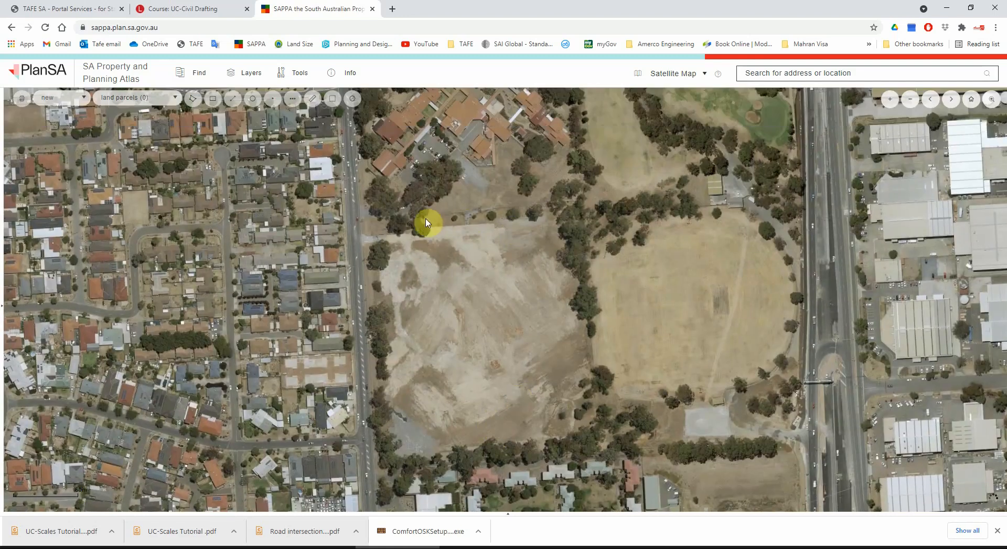
left_click_drag(429, 351, 423, 281)
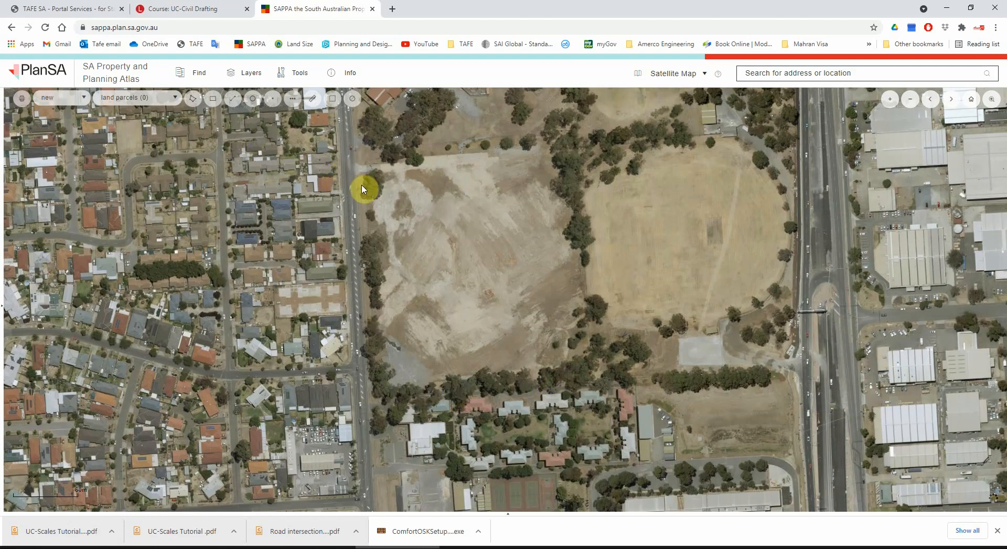
scroll(362, 188, "up", 1)
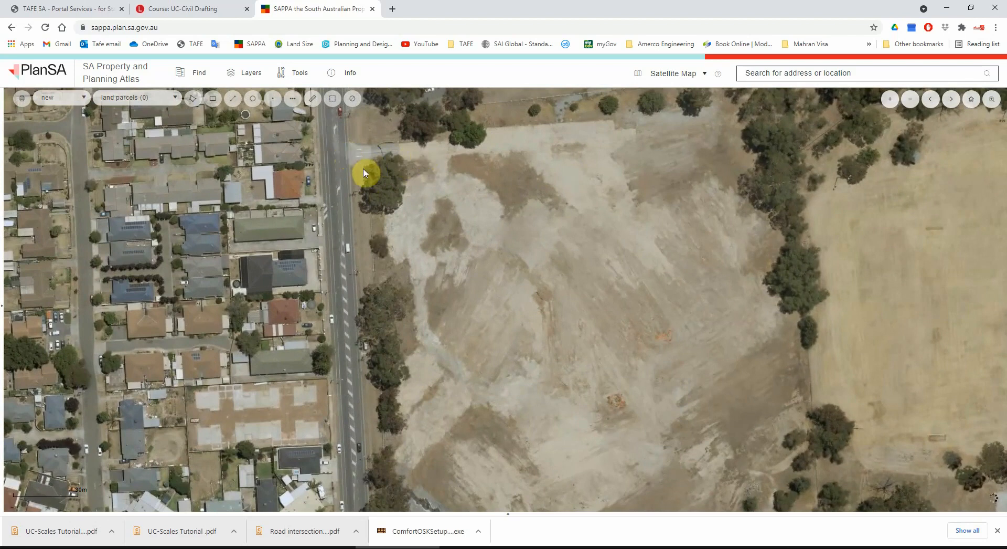
scroll(415, 176, "down", 1)
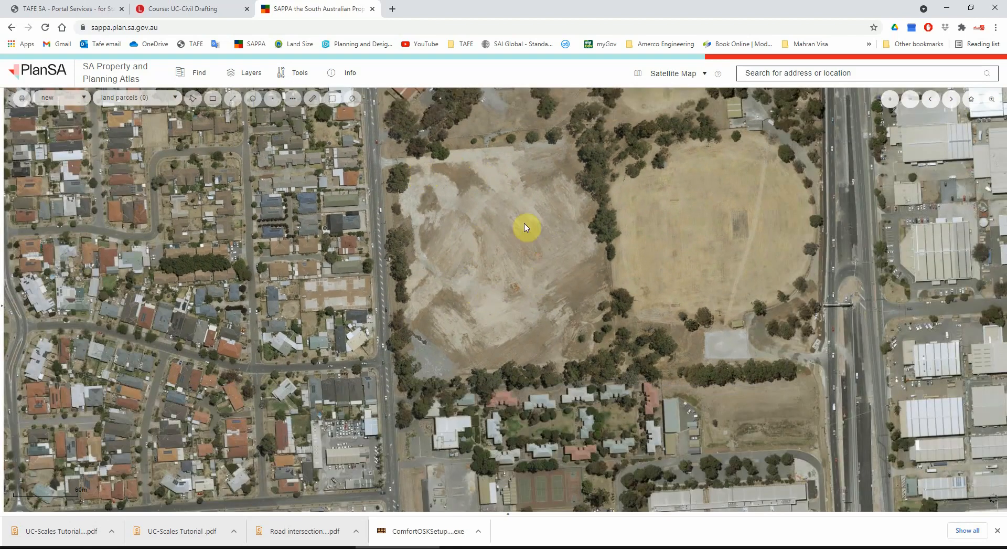